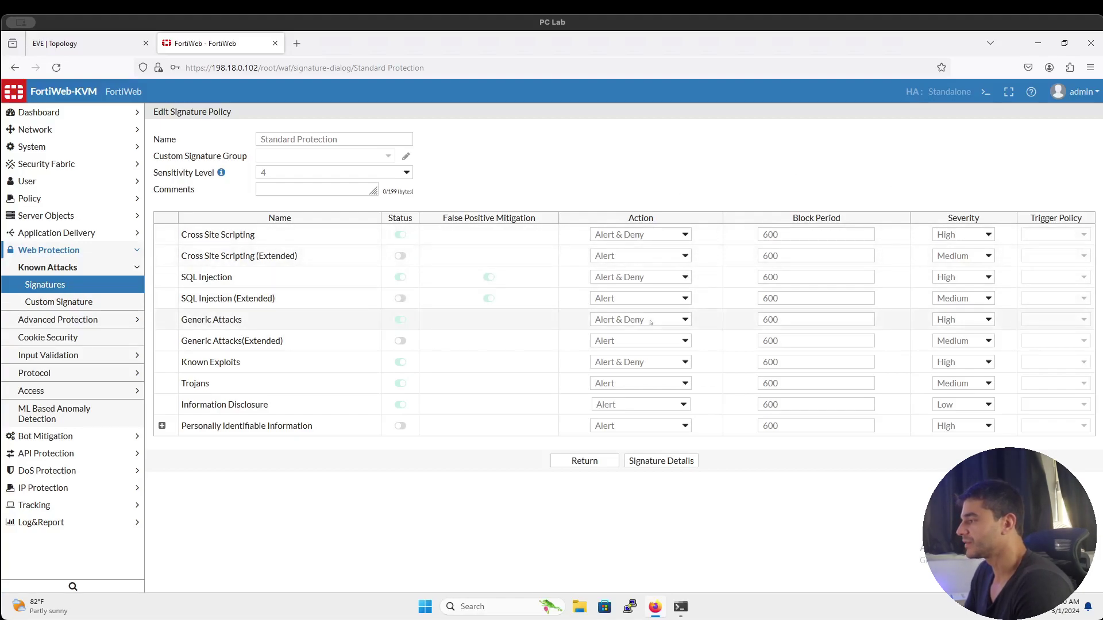
Leave the Standard Protection signature policy, glance at the prerequisites diagram, and expand Policy in the sidebar
left_click(591, 462)
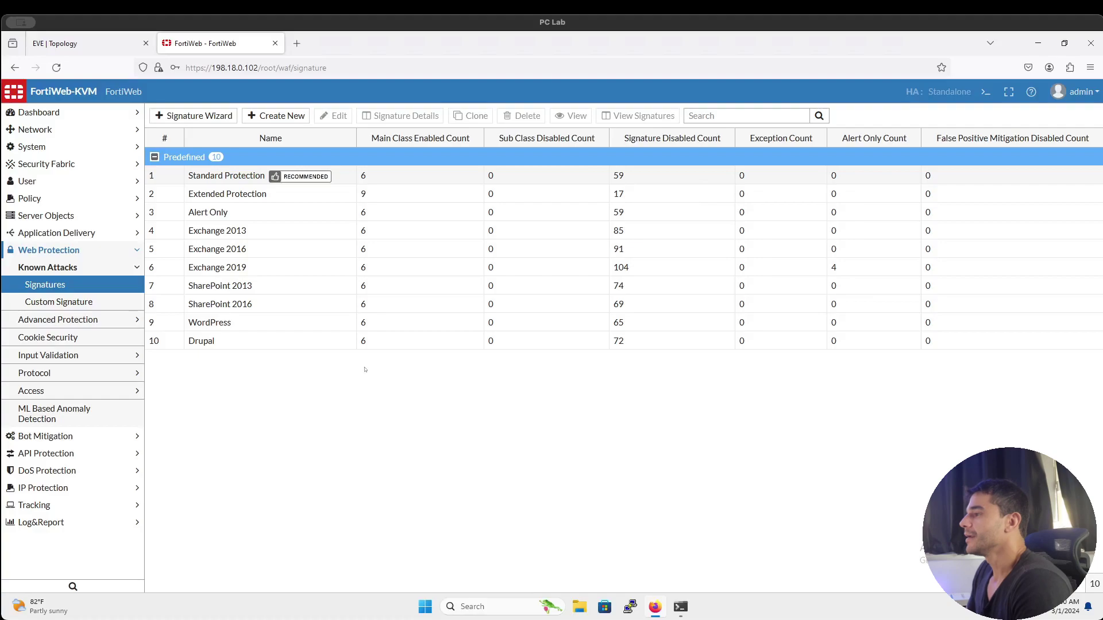
left_click(338, 177)
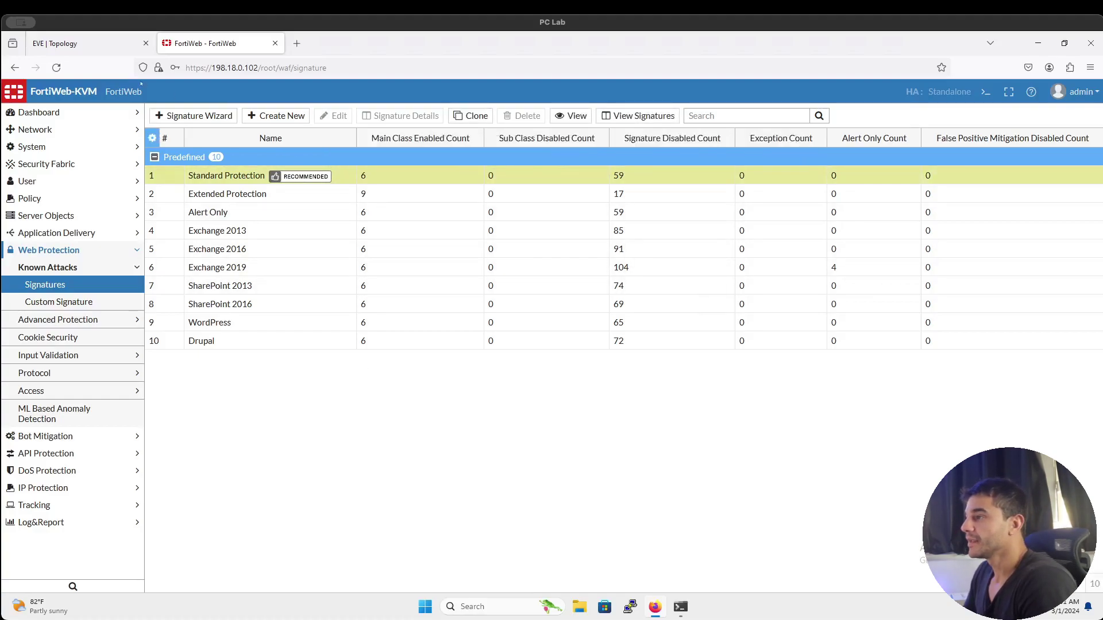
key("ctrl+Tab")
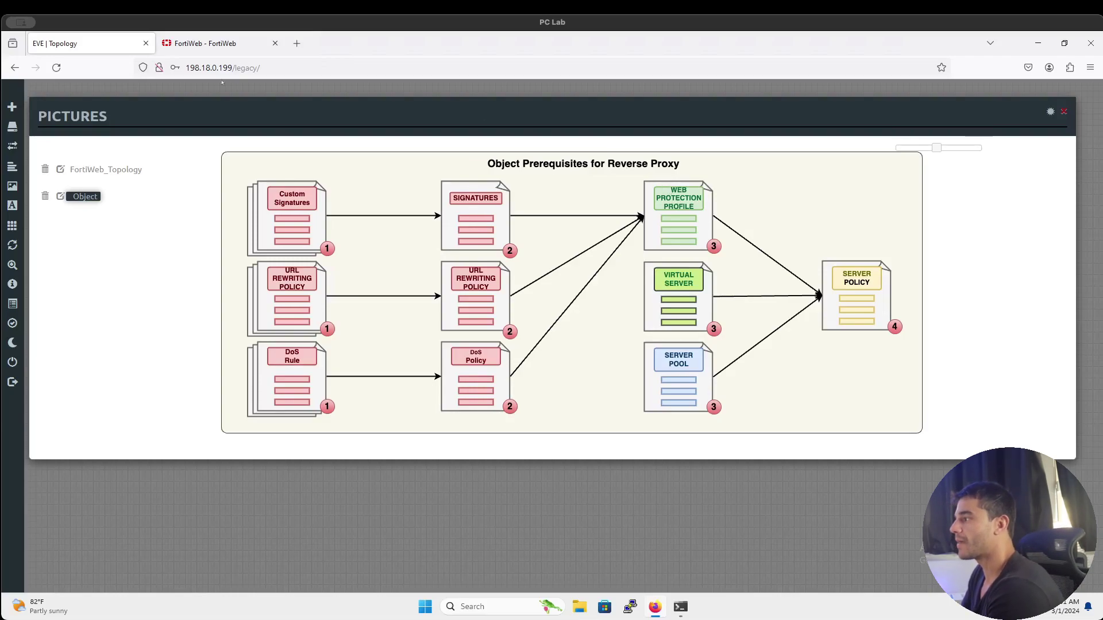
left_click(192, 42)
left_click(125, 200)
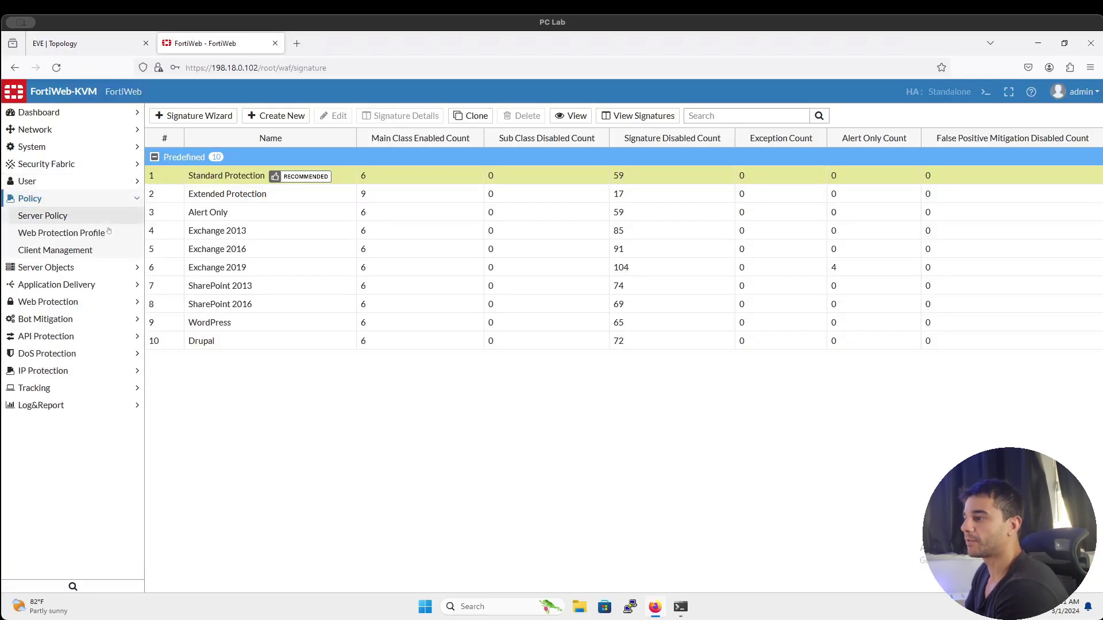
Browse the Web Protection Profile list, comparing Inline Standard, Extended, Alert Only and Exchange 2013 profiles
left_click(109, 237)
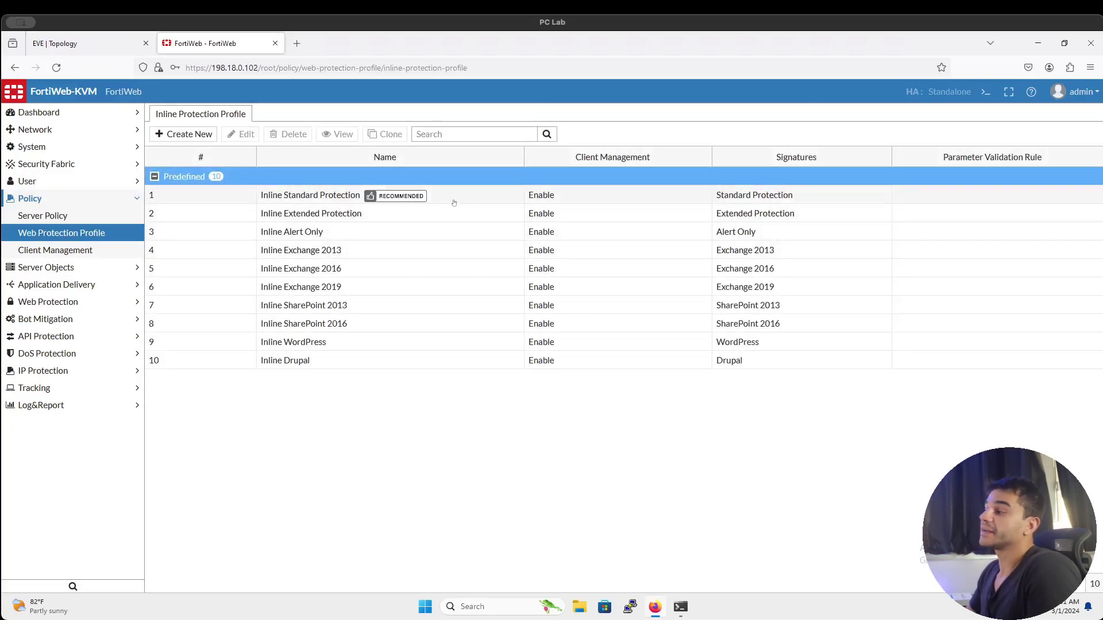
left_click(454, 200)
left_click(454, 214)
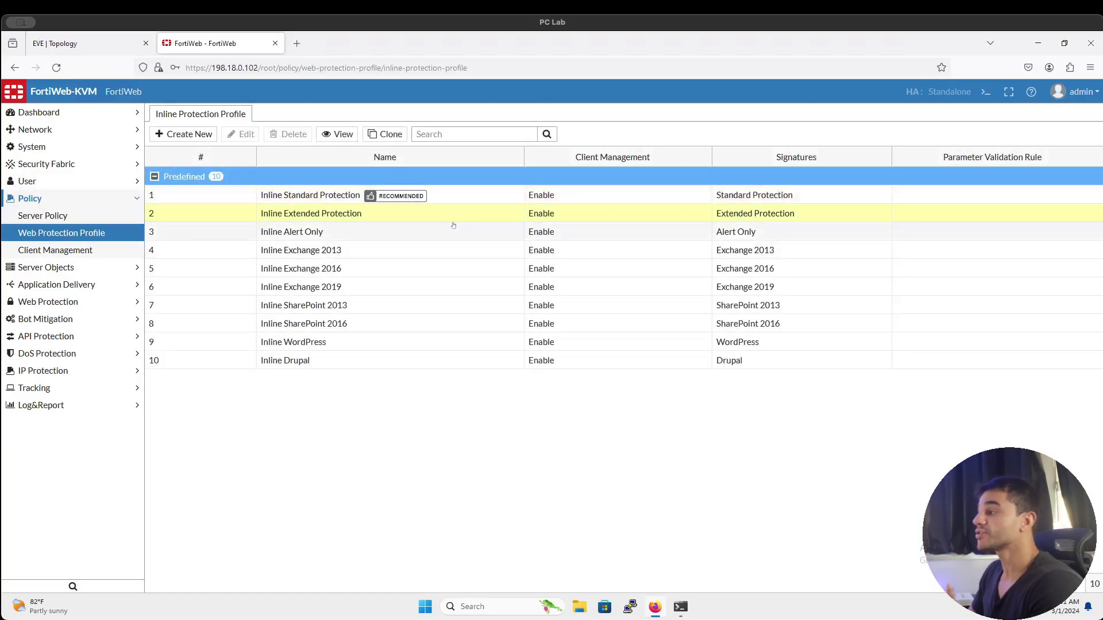
left_click(454, 232)
left_click(459, 250)
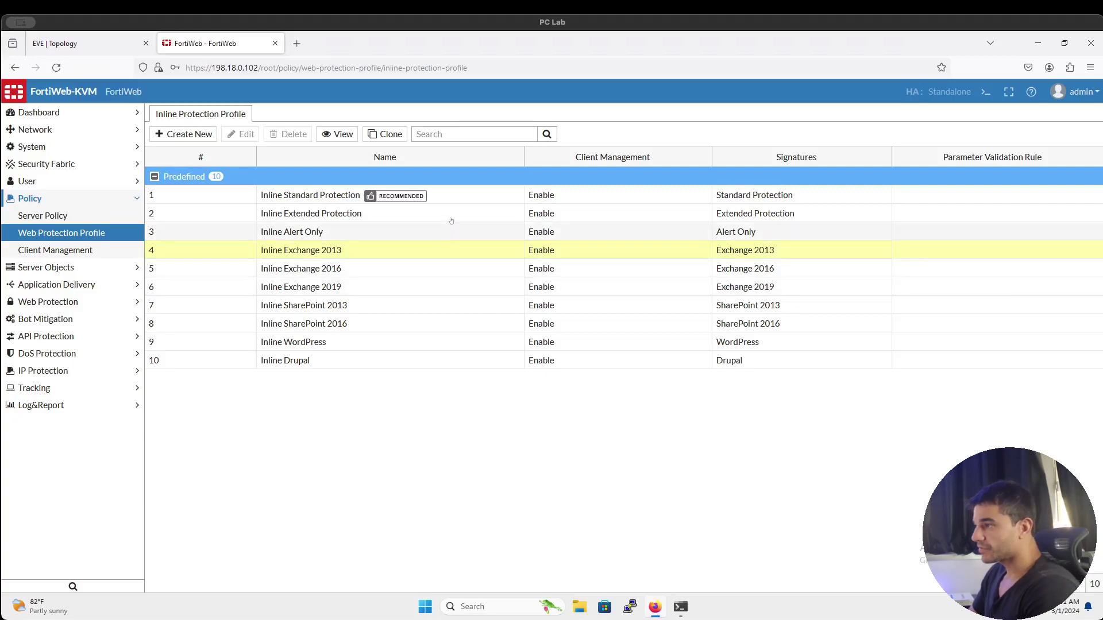
left_click(456, 199)
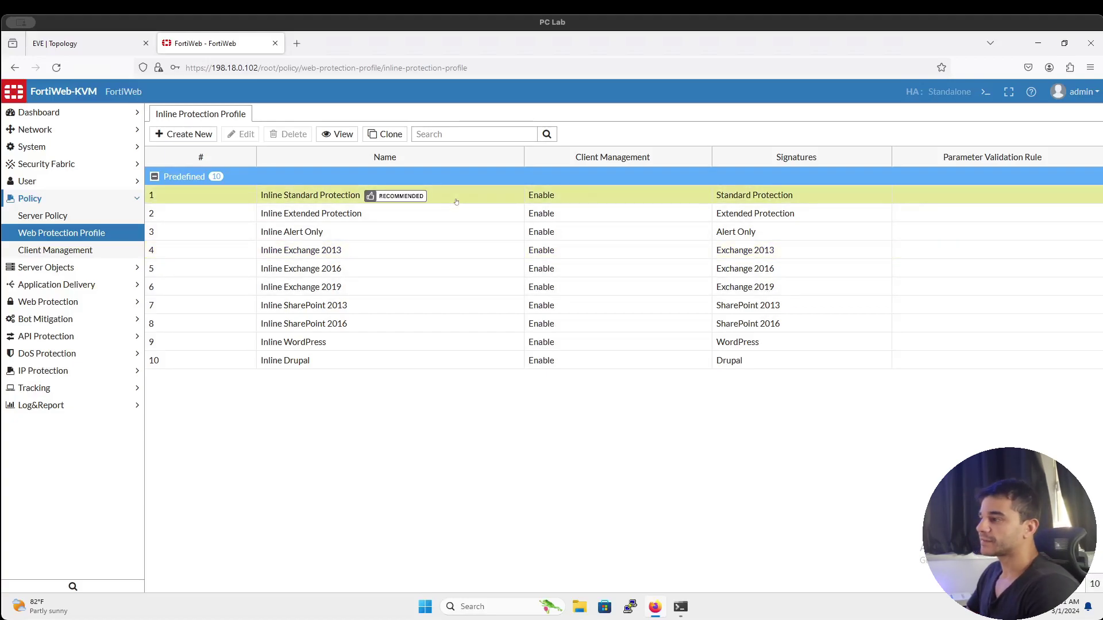
View Inline Standard Protection's Signatures, File Security, Web Shell Detection and Bot Mitigation settings, then return
left_click(339, 134)
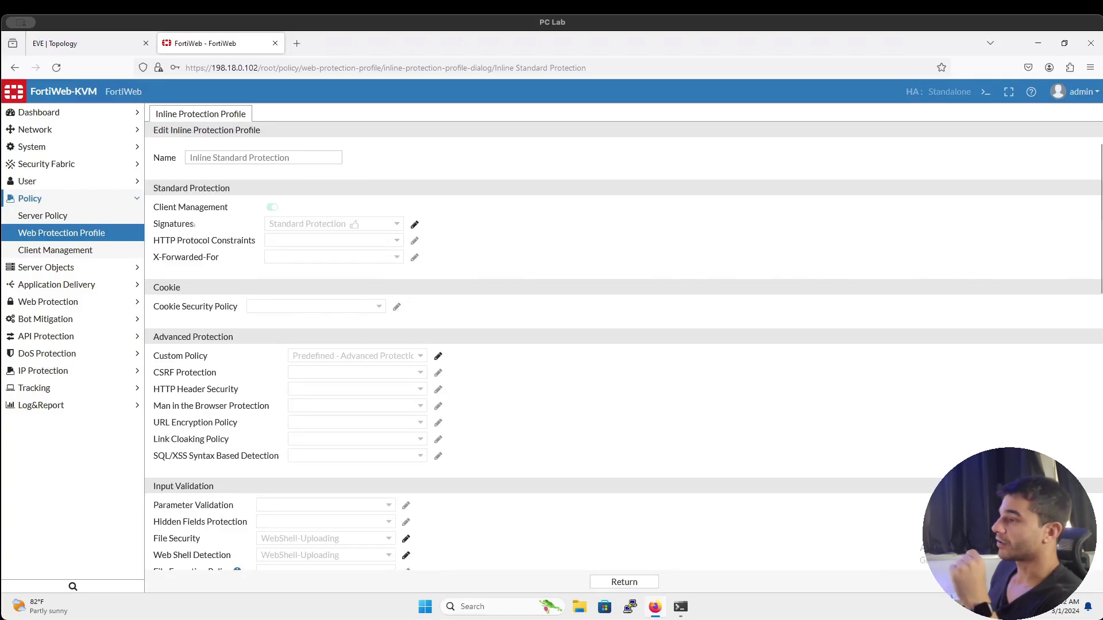
double_click(183, 225)
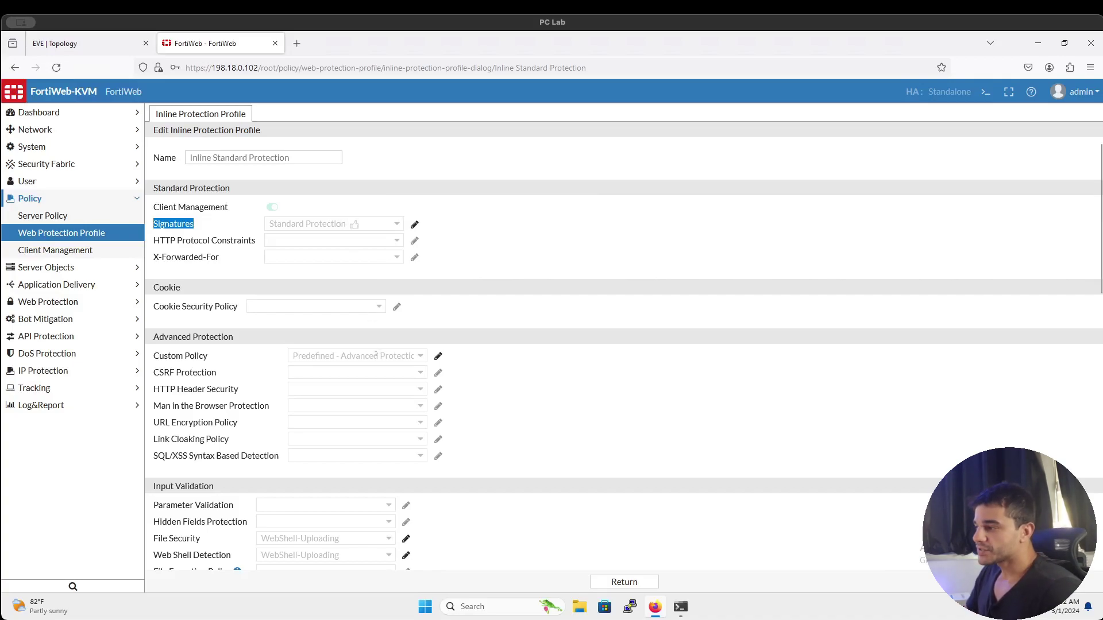
scroll(375, 345, "down", 1)
scroll(376, 353, "down", 1)
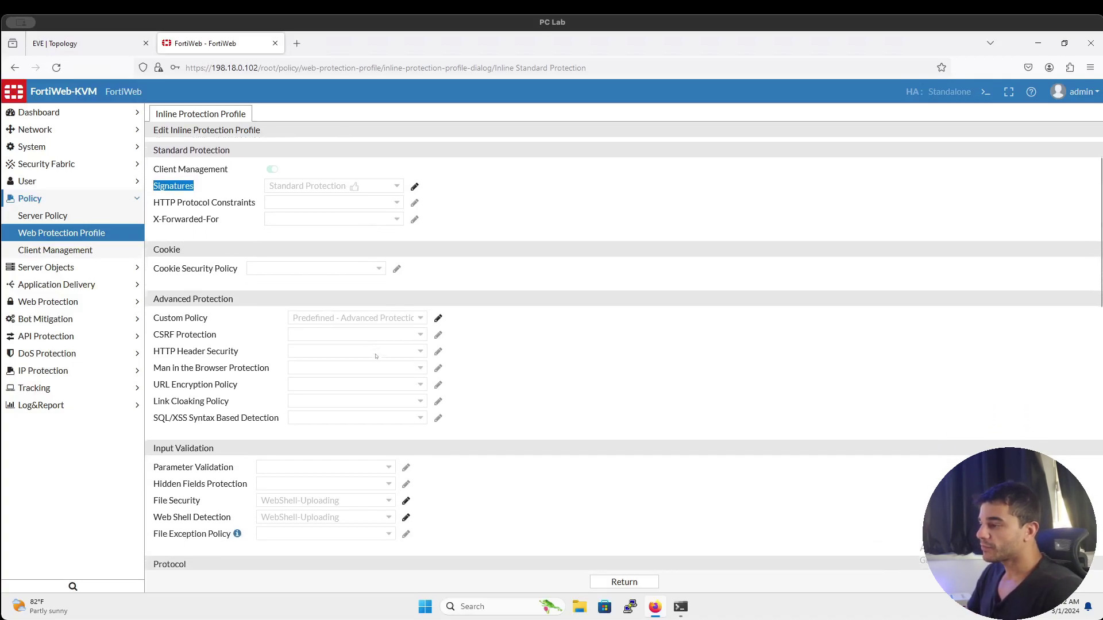
double_click(184, 495)
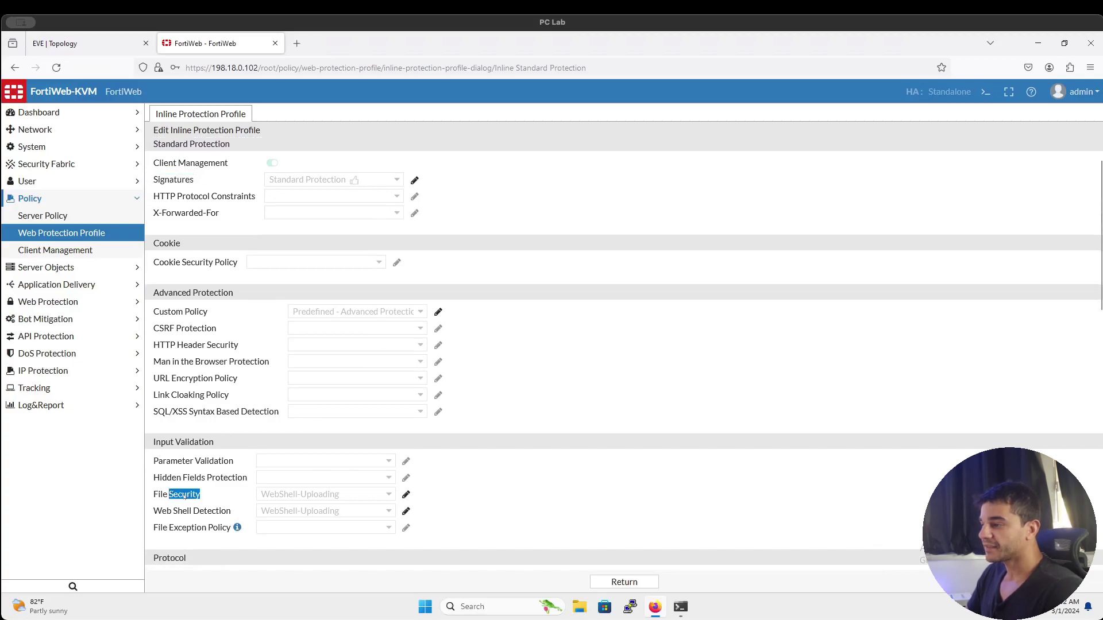
double_click(183, 511)
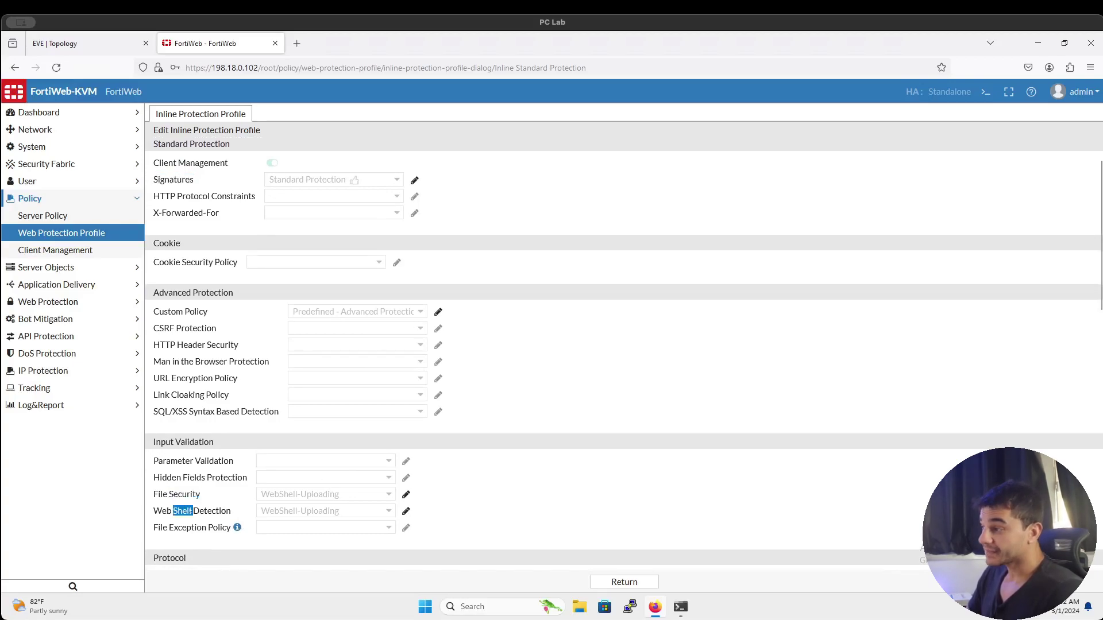
scroll(195, 461, "down", 5)
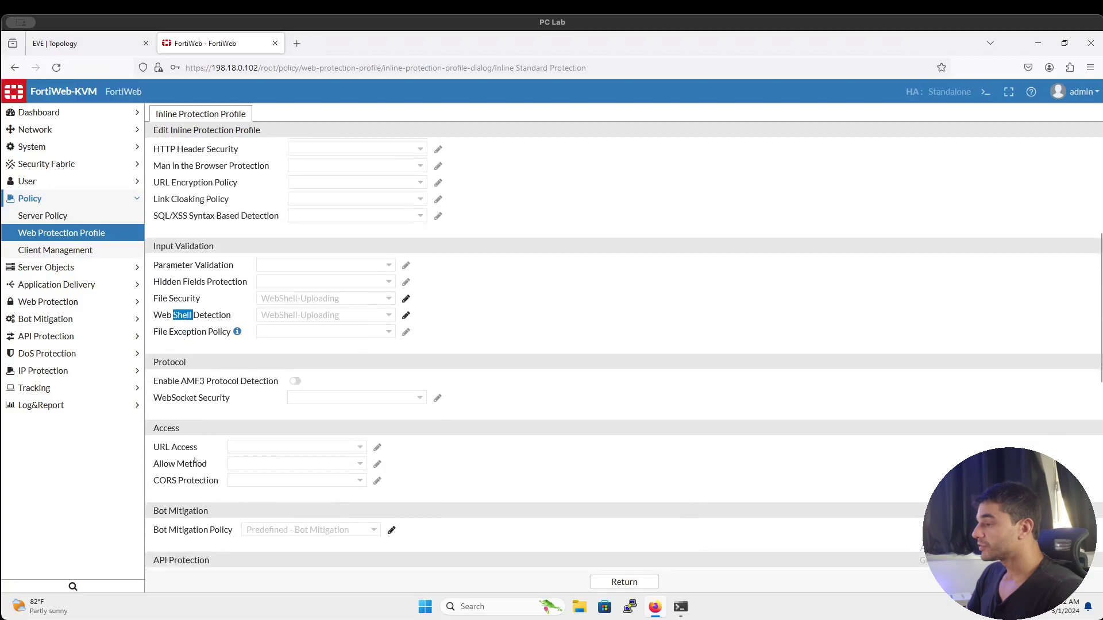
triple_click(180, 515)
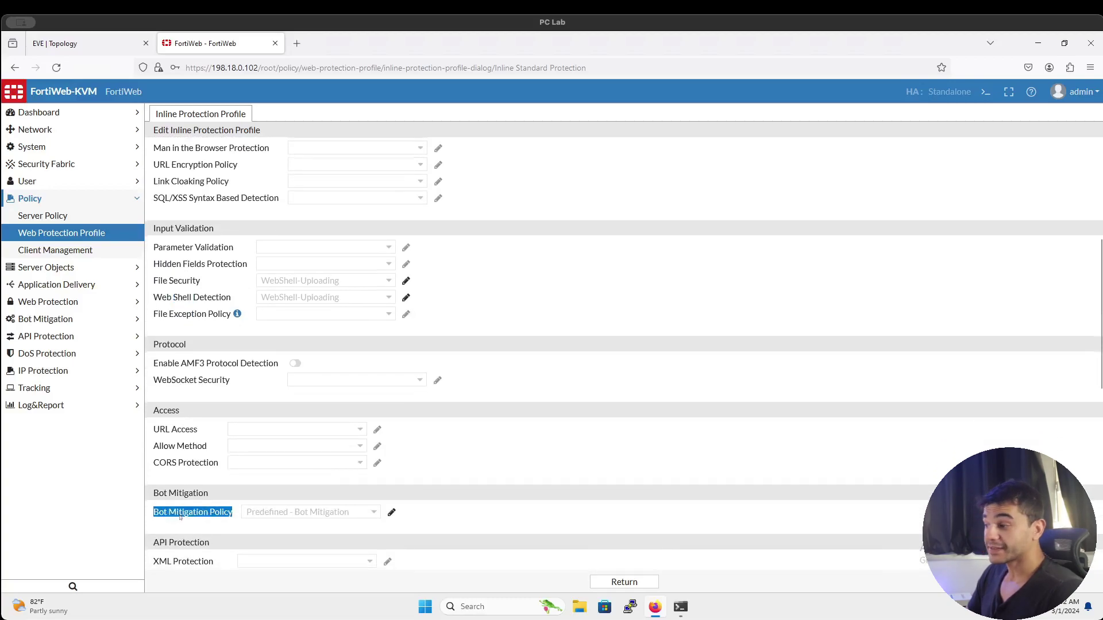
scroll(181, 516, "down", 2)
scroll(180, 518, "down", 4)
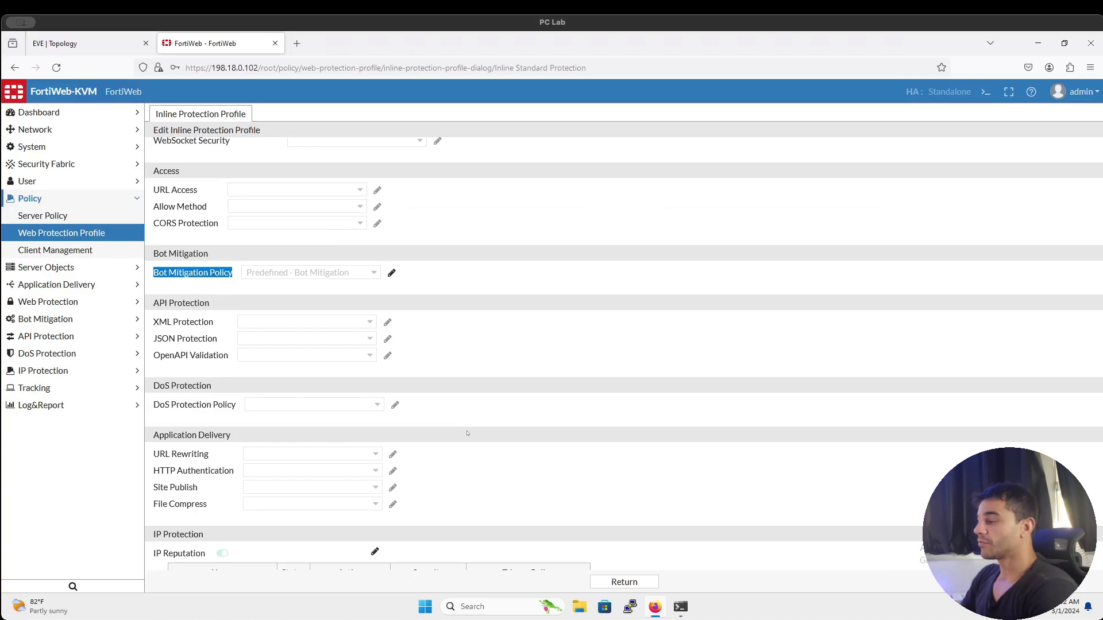
scroll(576, 412, "down", 1)
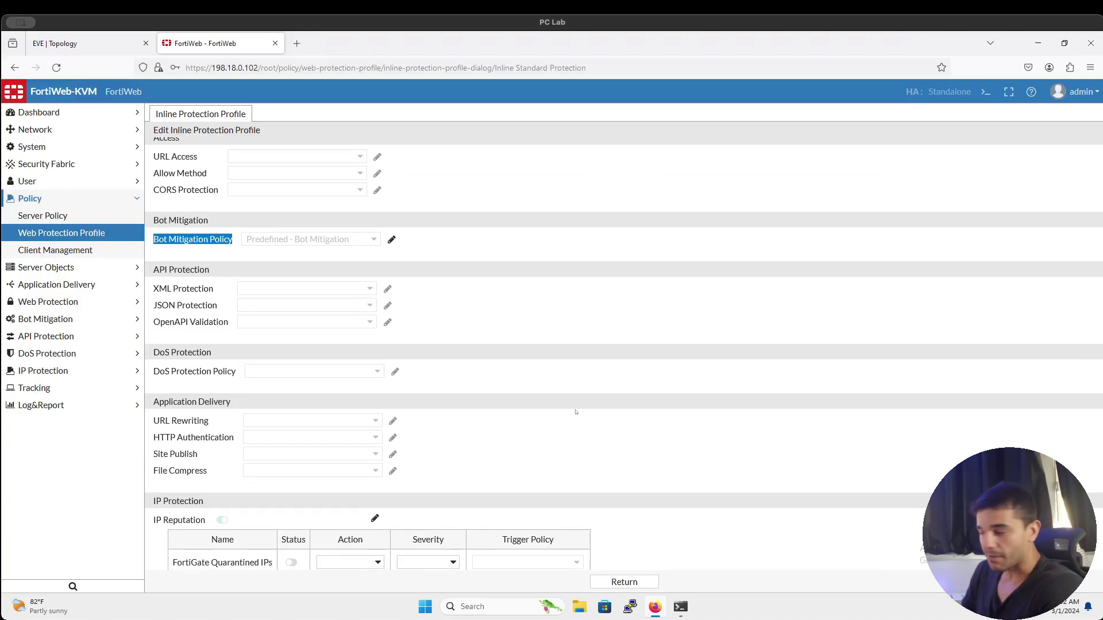
left_click(625, 581)
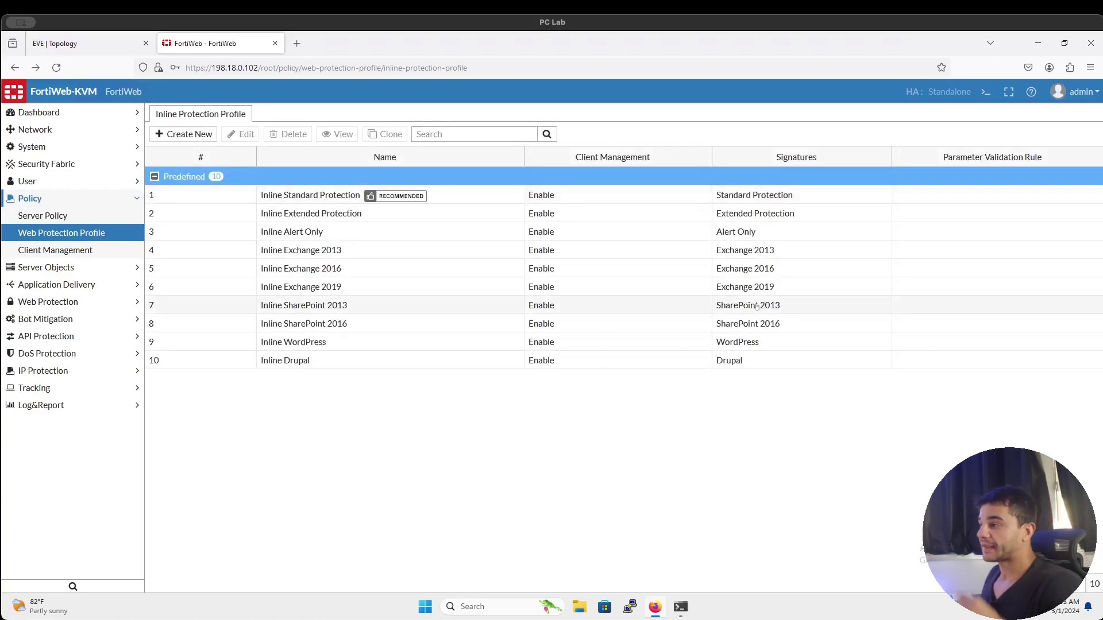
Compare Inline Standard Protection against the reverse-proxy prerequisites diagram in the EVE tab
left_click(454, 202)
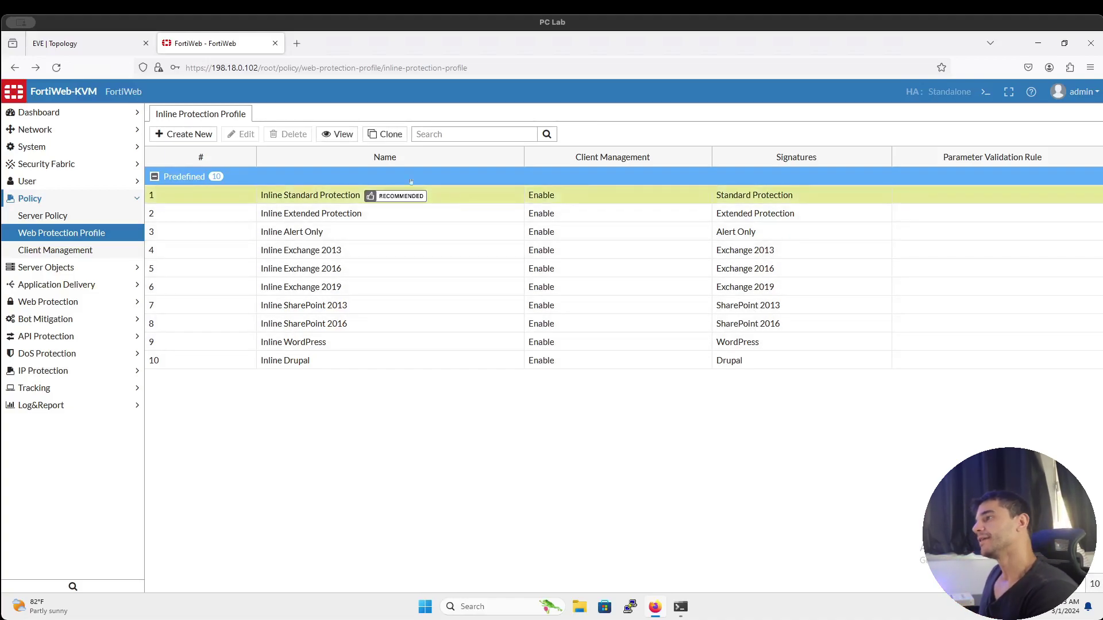
left_click(86, 43)
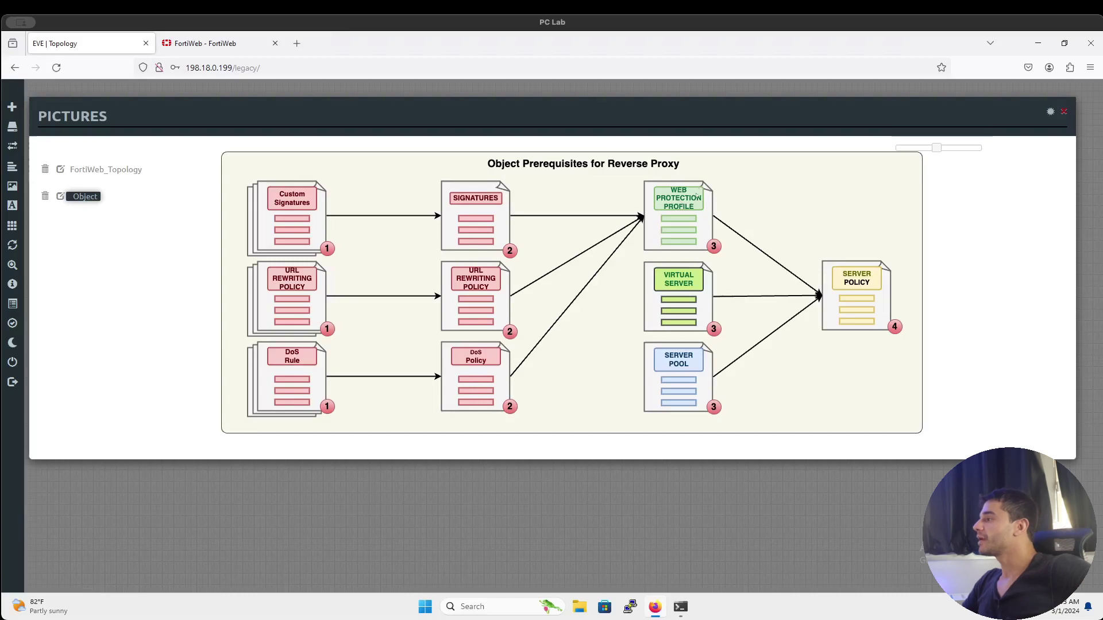
left_click(200, 44)
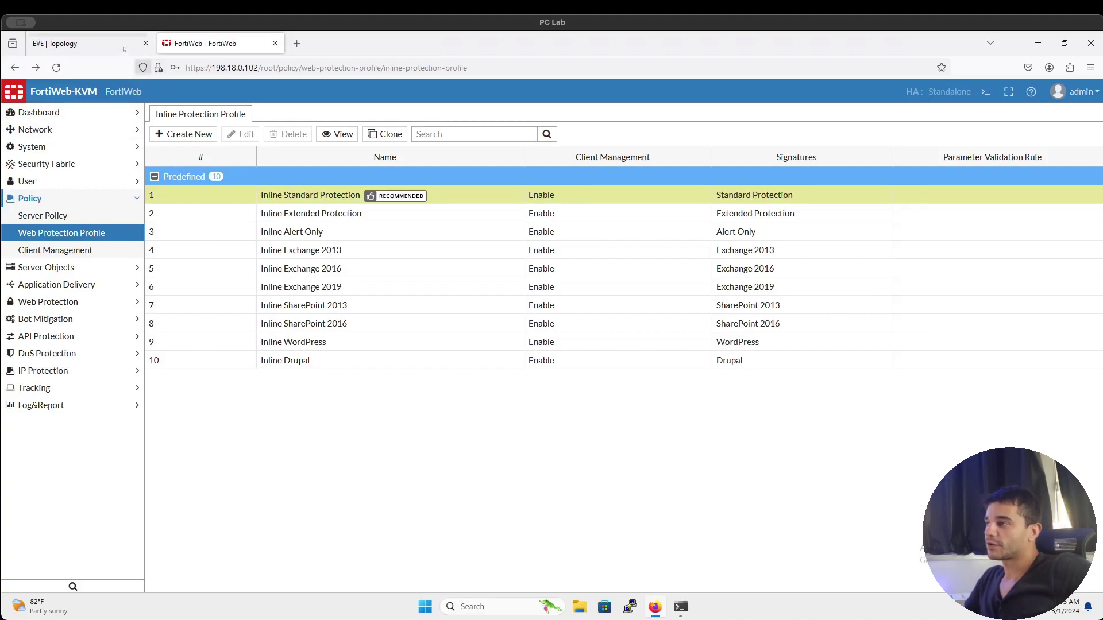
left_click(81, 43)
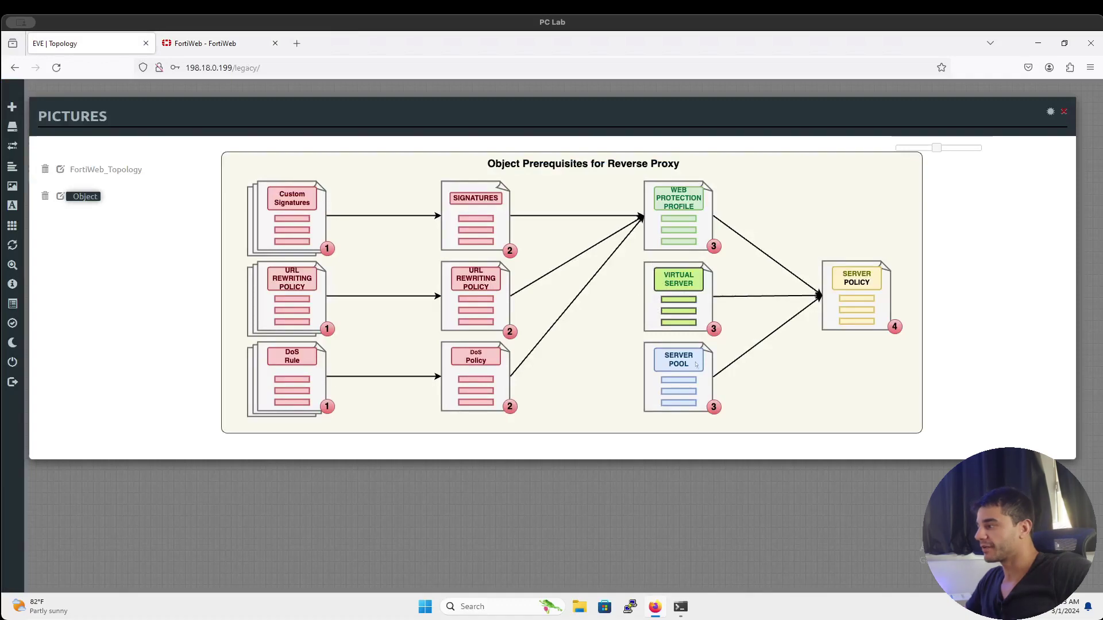
left_click(205, 44)
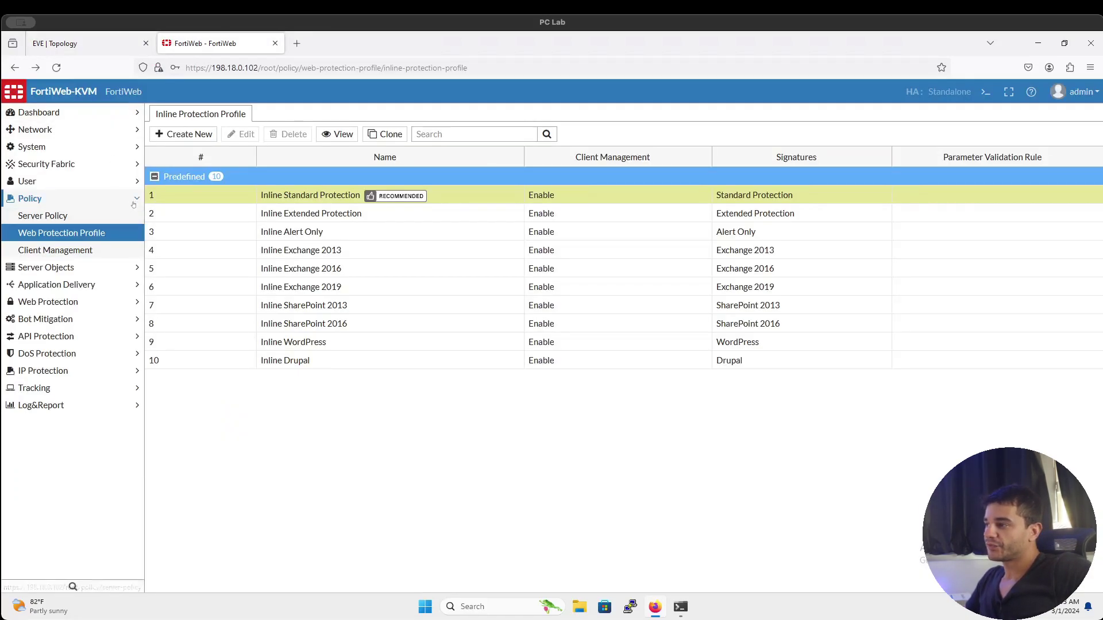
Collapse Policy and navigate to Server Objects > Server > Virtual Server
left_click(131, 199)
left_click(134, 219)
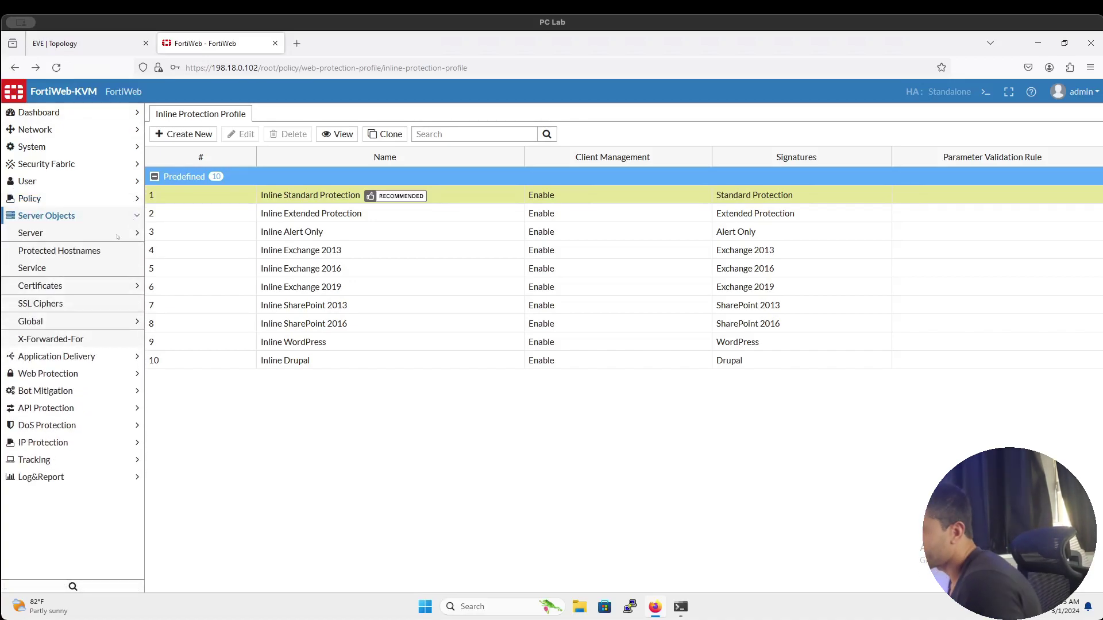
left_click(117, 235)
left_click(113, 253)
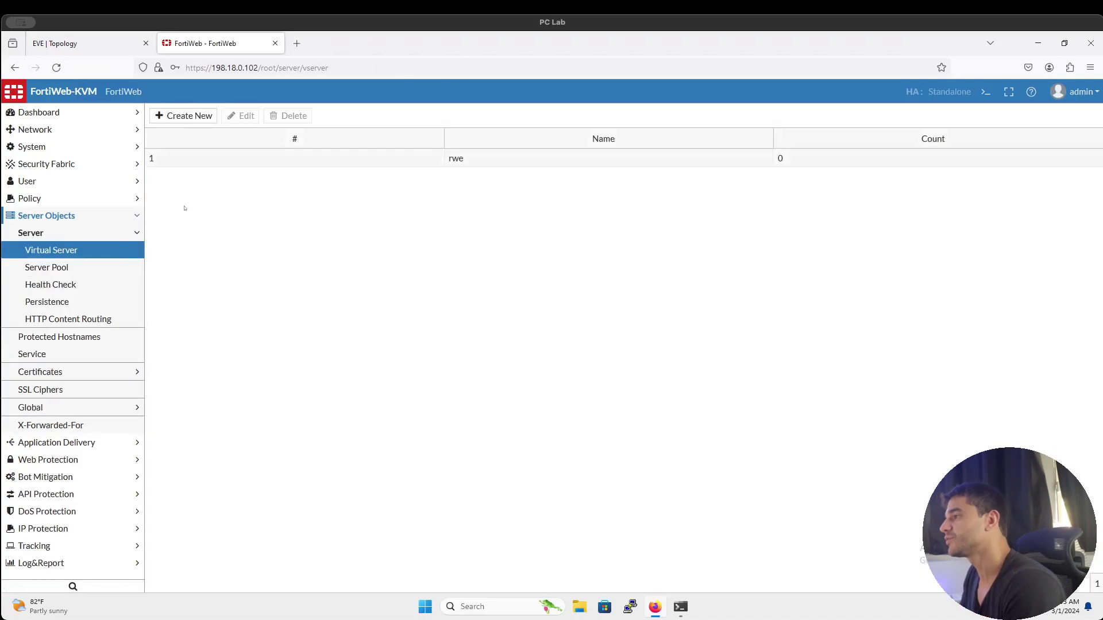
Start a new virtual server, paste in its name, and consult the FortiWeb_Topology diagram
left_click(215, 122)
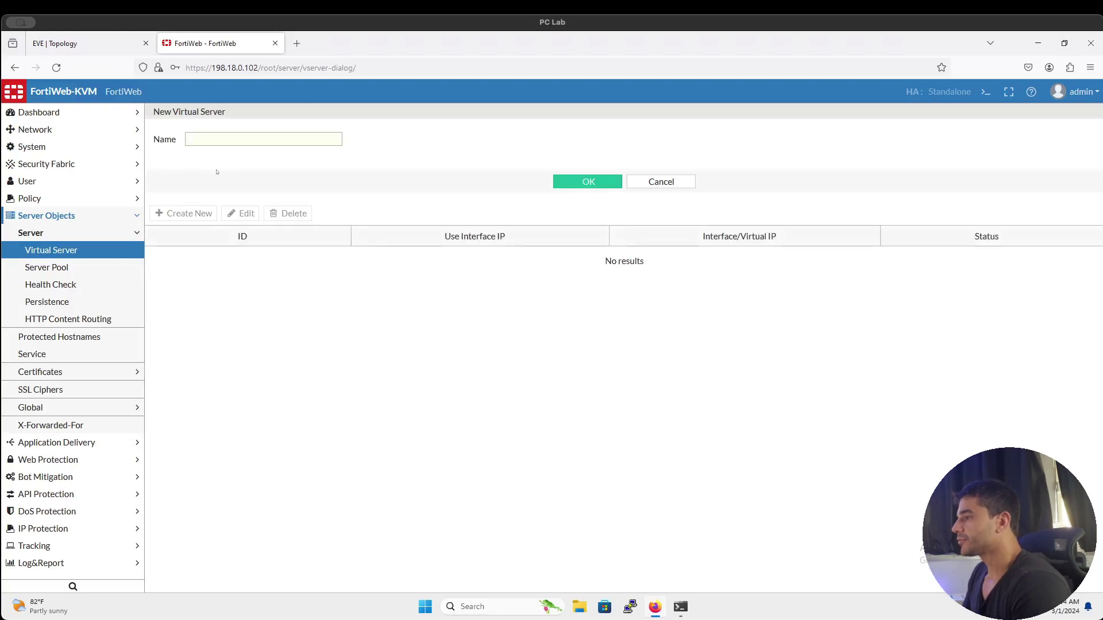
left_click(225, 139)
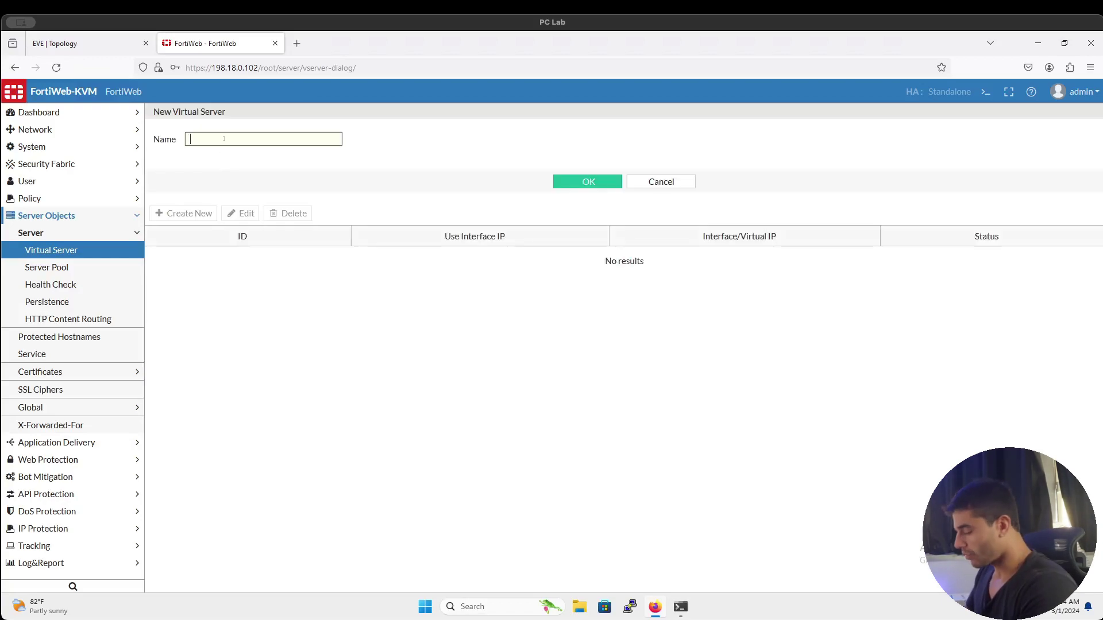
type("VIRTUAL_SERVER_")
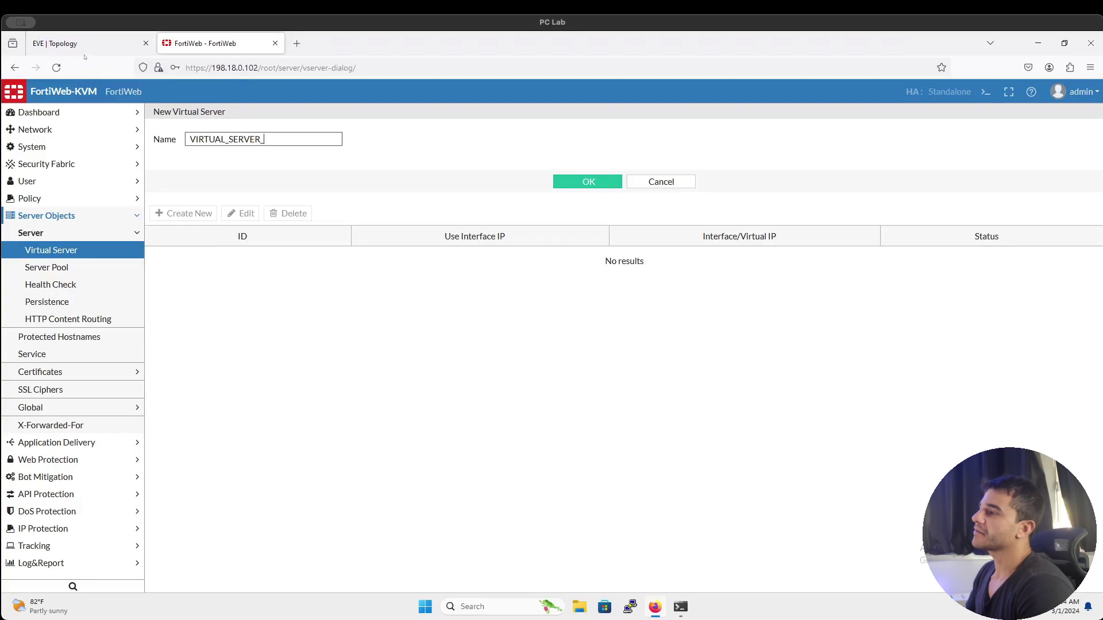
left_click(84, 47)
left_click(112, 170)
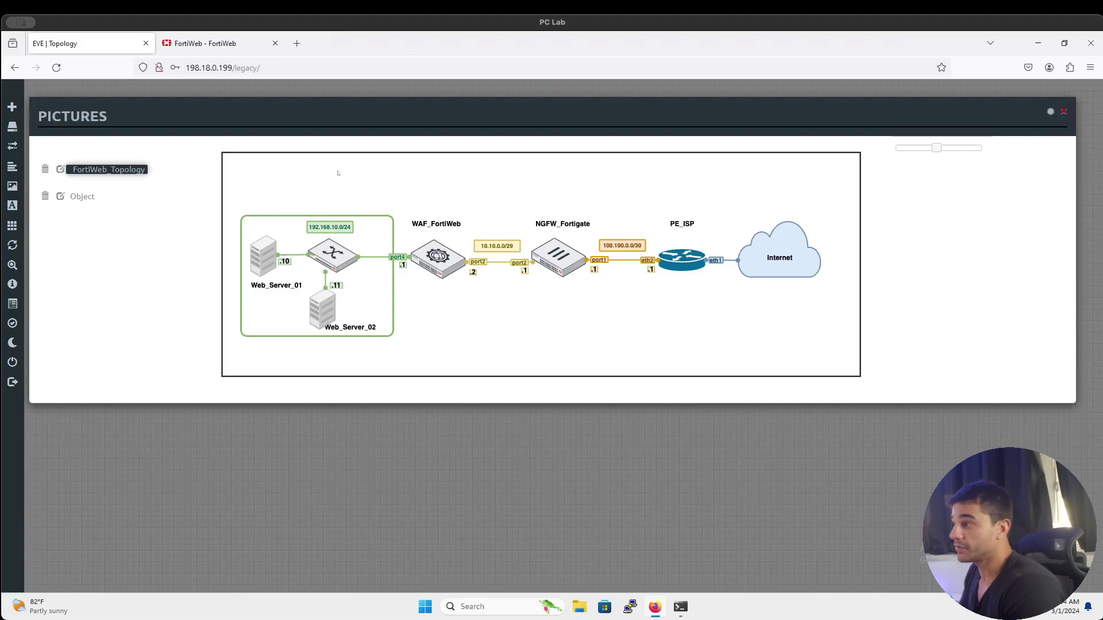
left_click(208, 45)
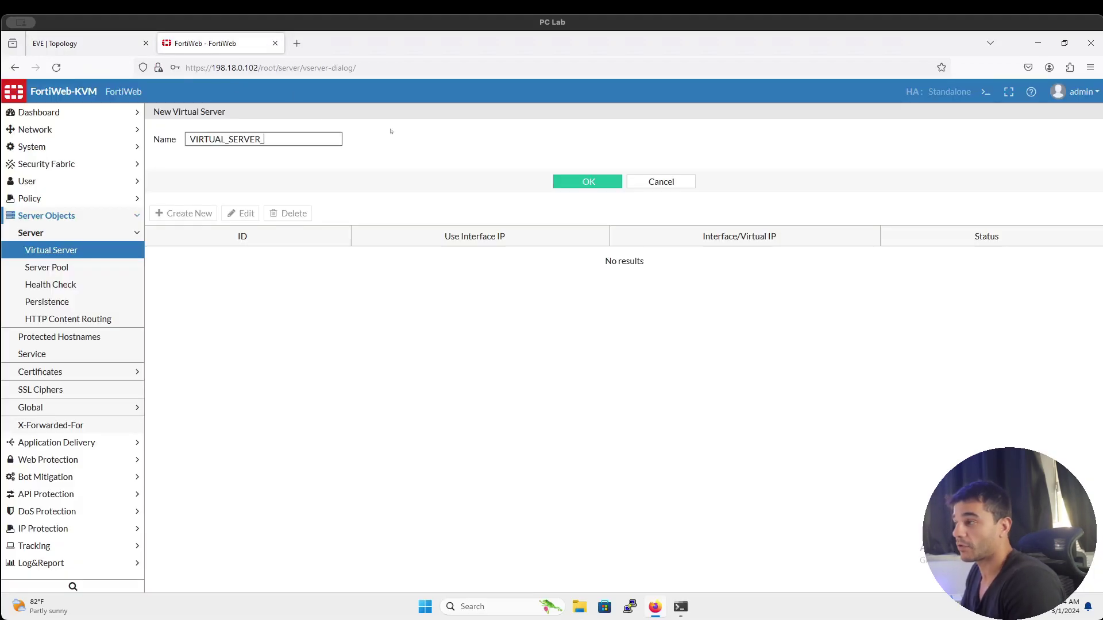
left_click(99, 42)
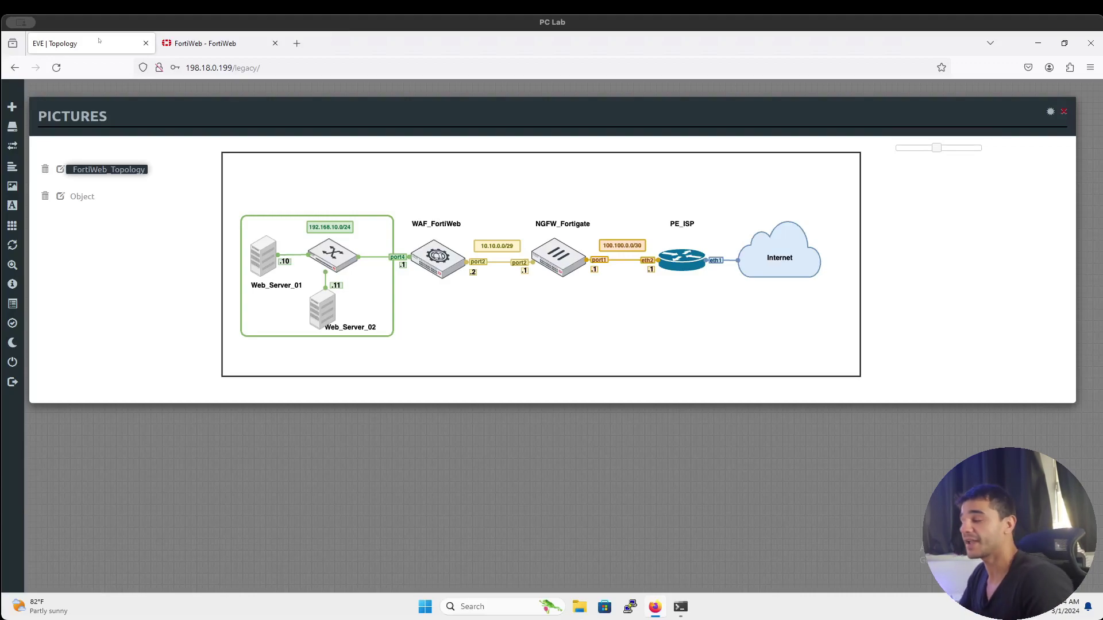
left_click(201, 41)
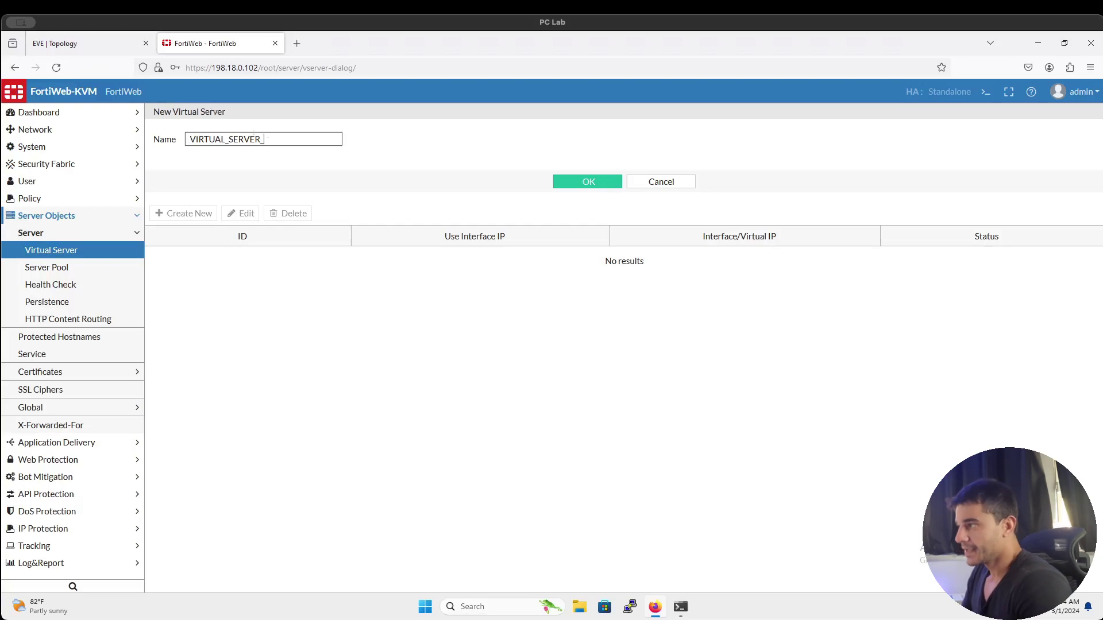
left_click(87, 43)
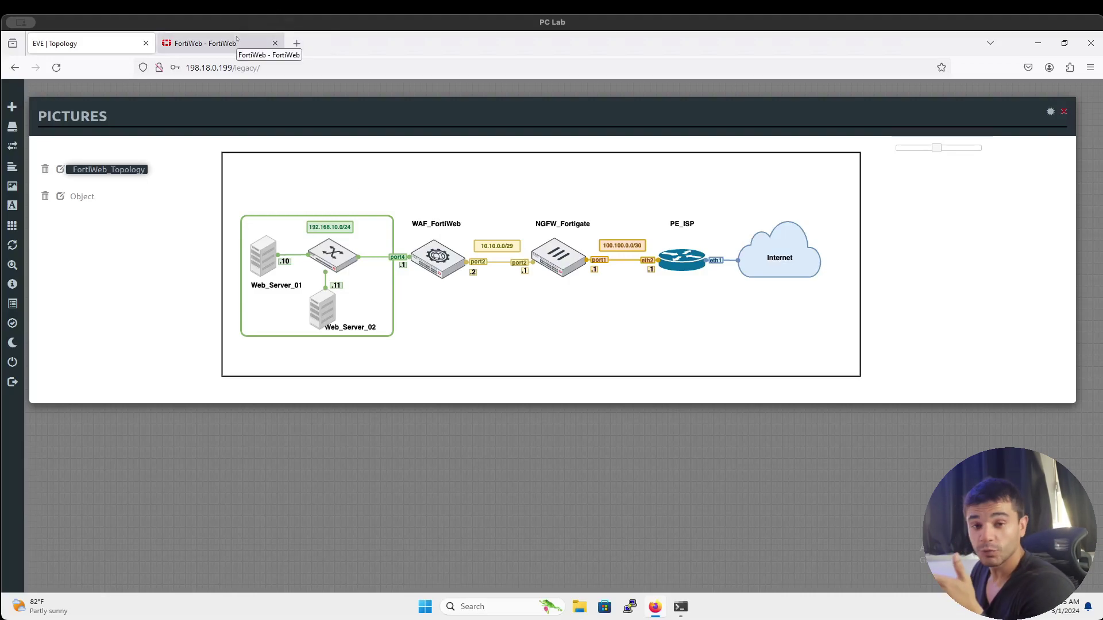
left_click(237, 38)
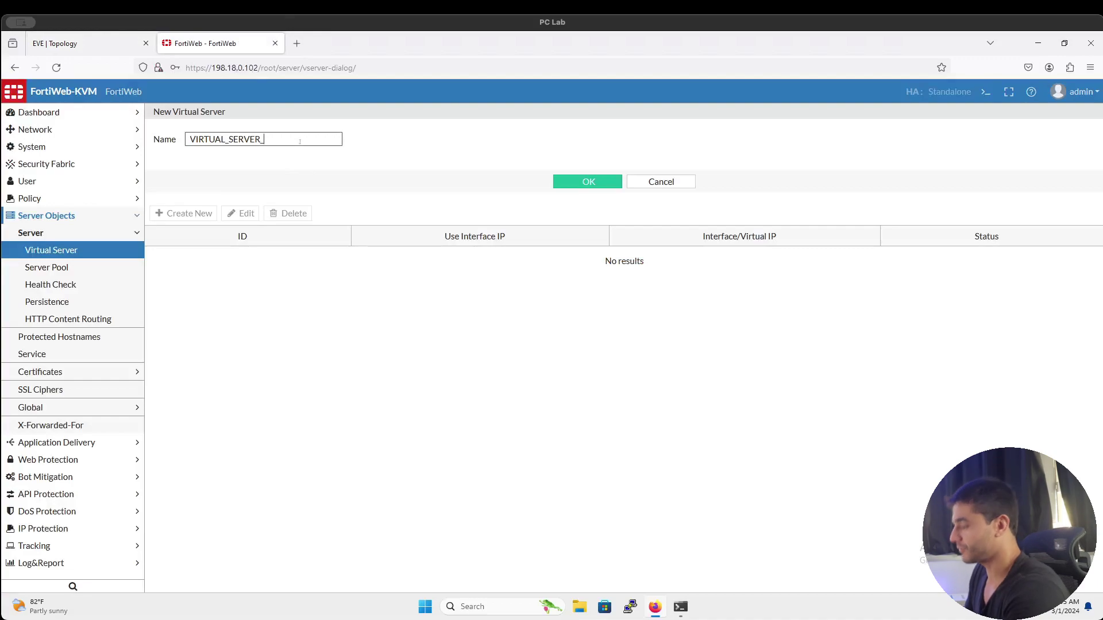
Complete the name as VIRTUAL_SERVER_WB_COSTELA and save the virtual server
type("COS")
key("BackSpace")
key("BackSpace")
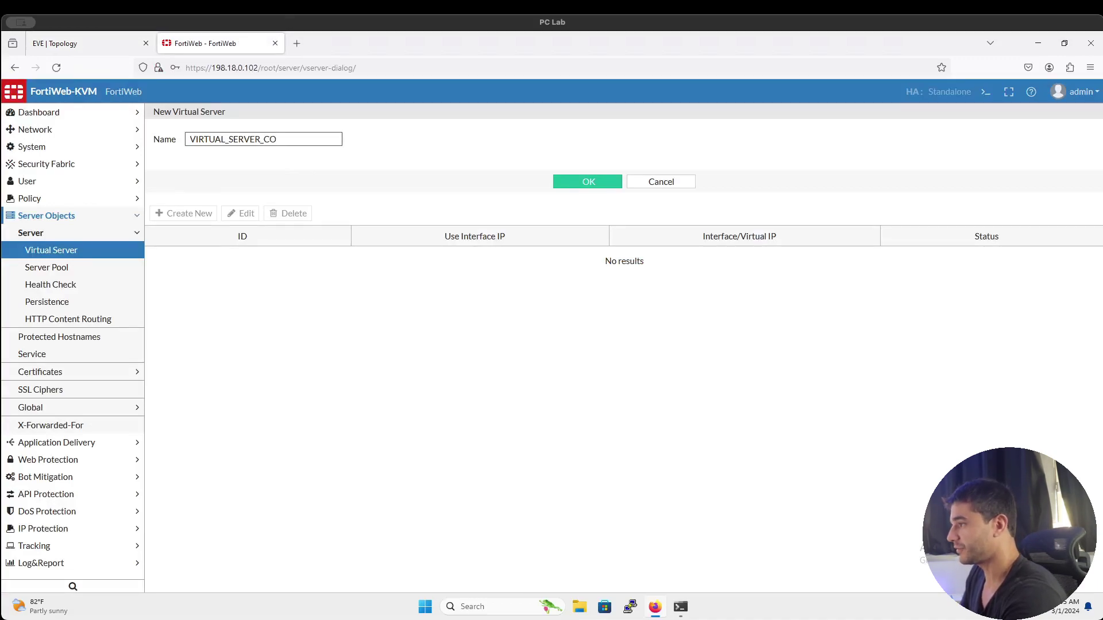
key("BackSpace")
type("WB")
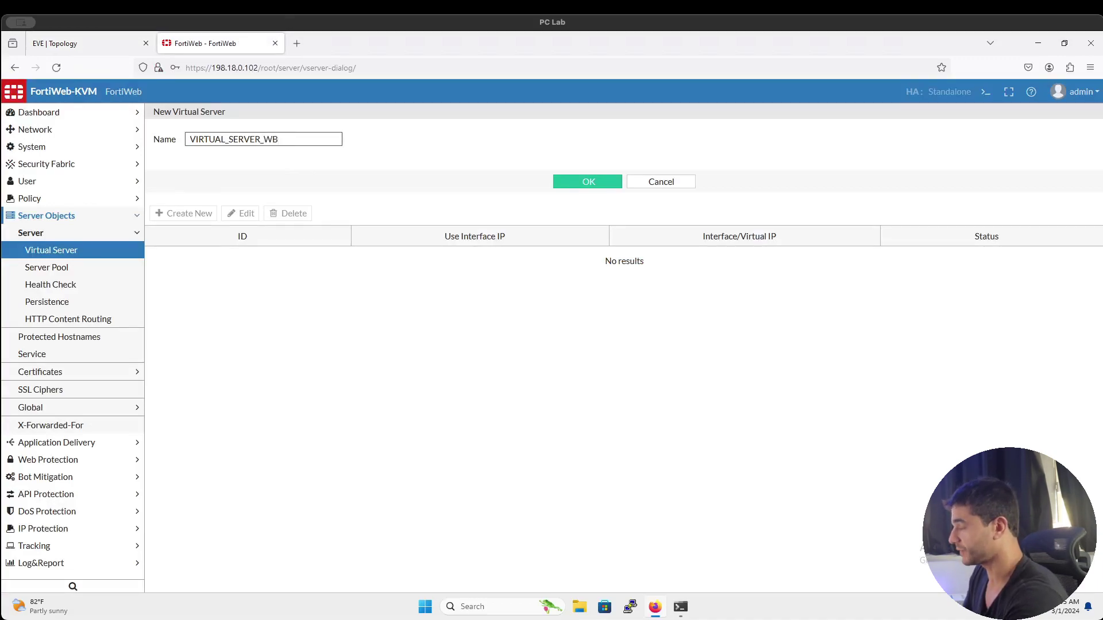
type("_COSTELA")
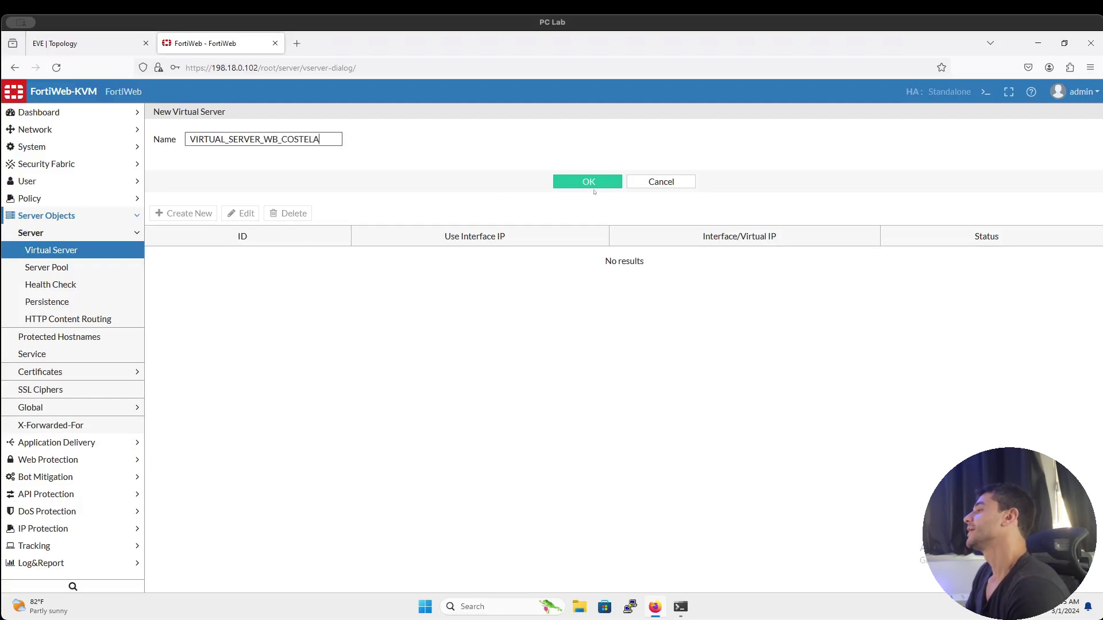
left_click(597, 182)
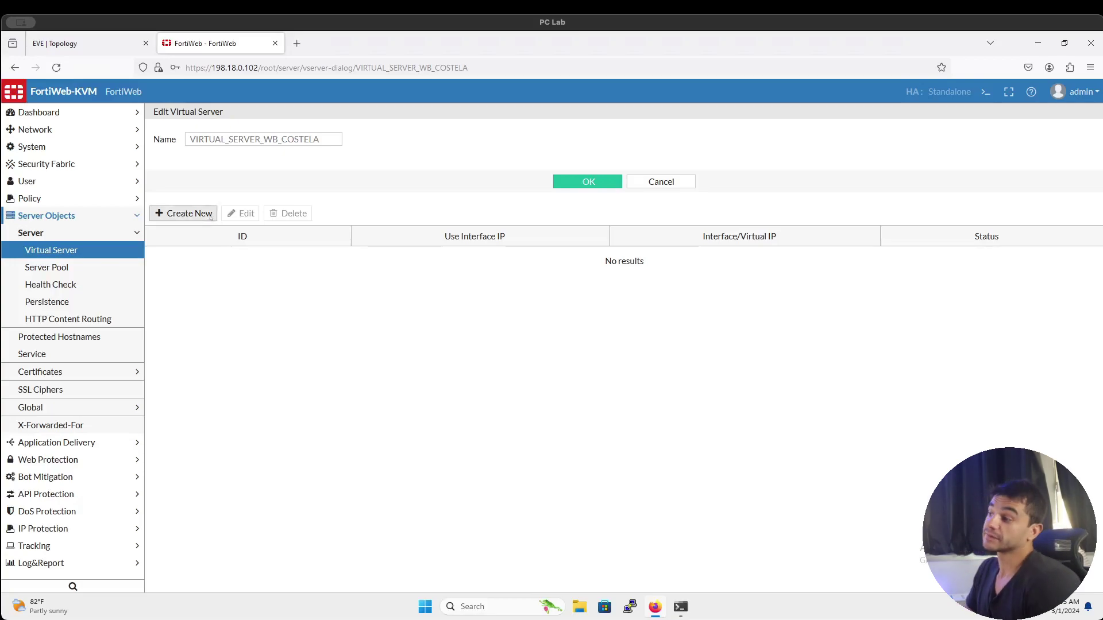
left_click(210, 217)
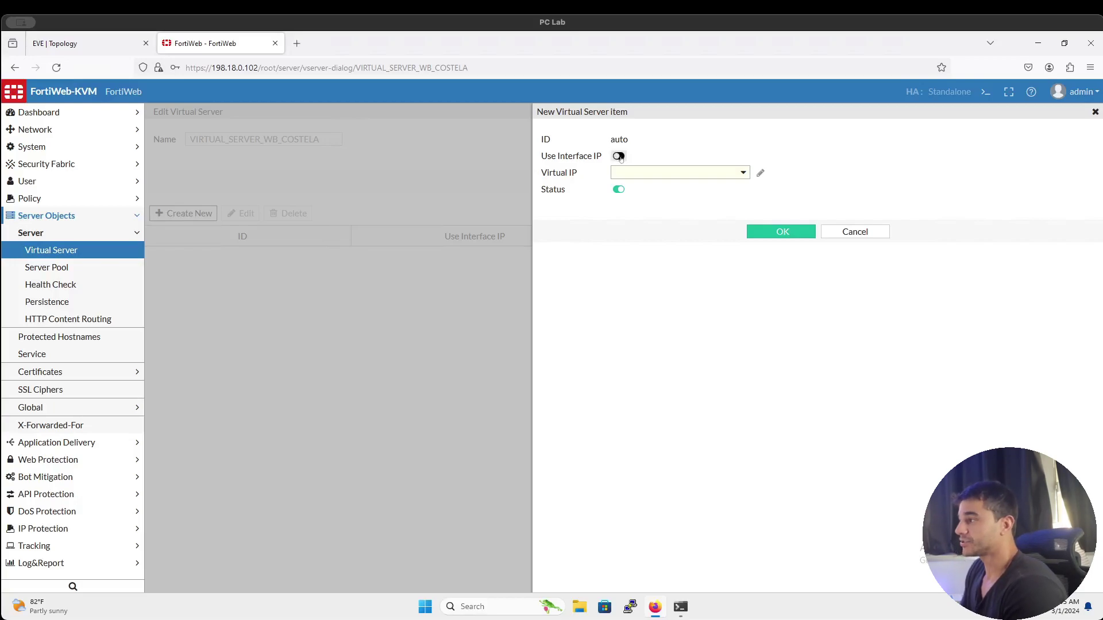
Leave Use Interface IP off for the new item and start creating a virtual IP
left_click(620, 157)
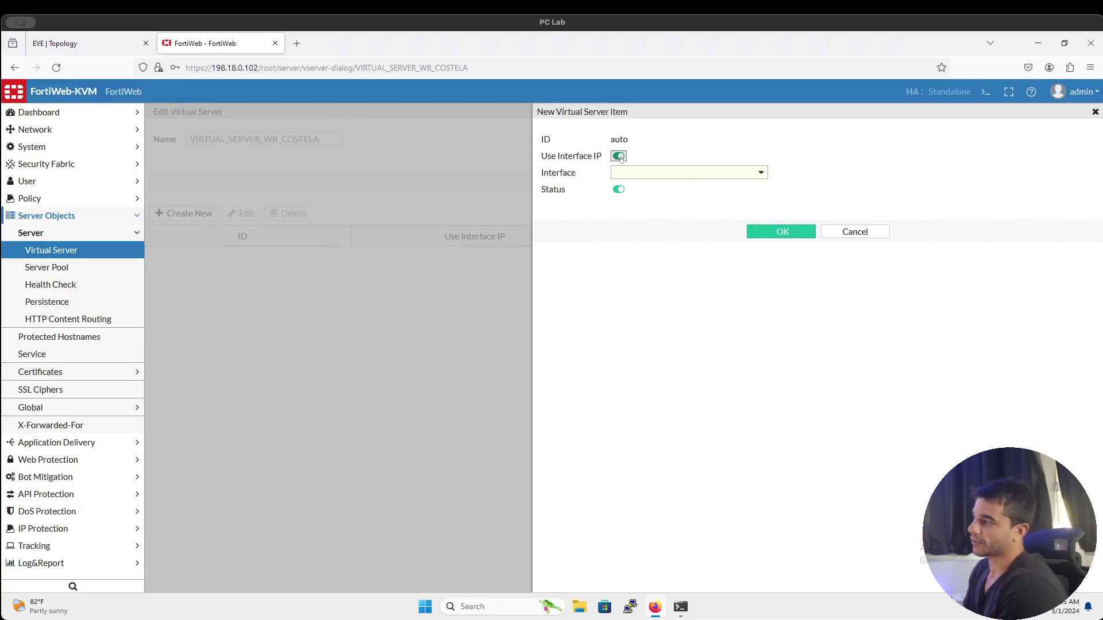
left_click(646, 175)
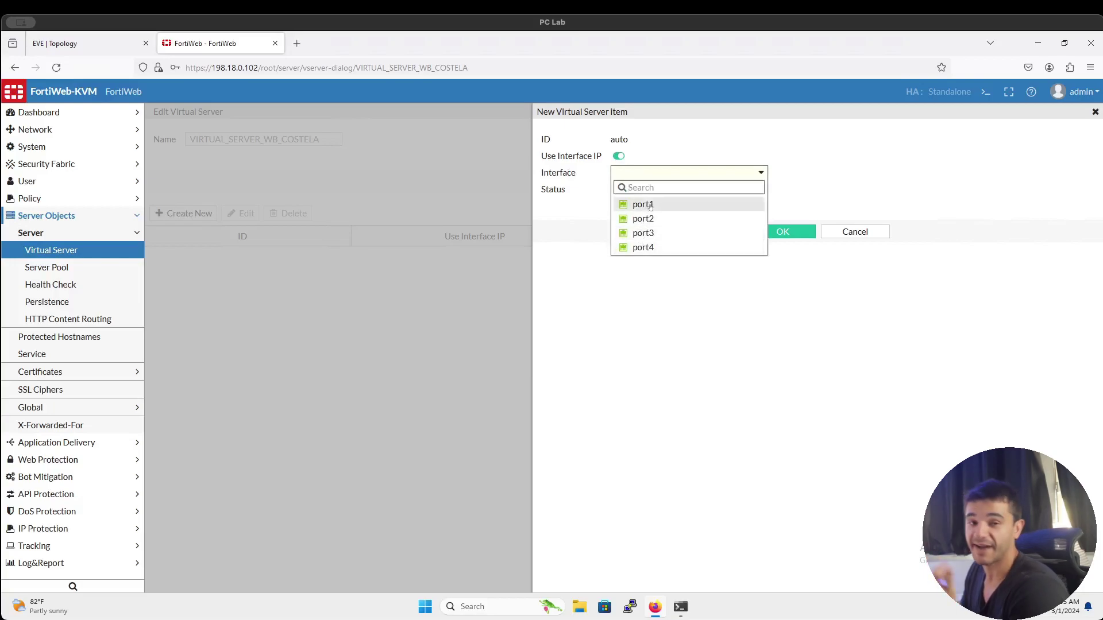
left_click(92, 44)
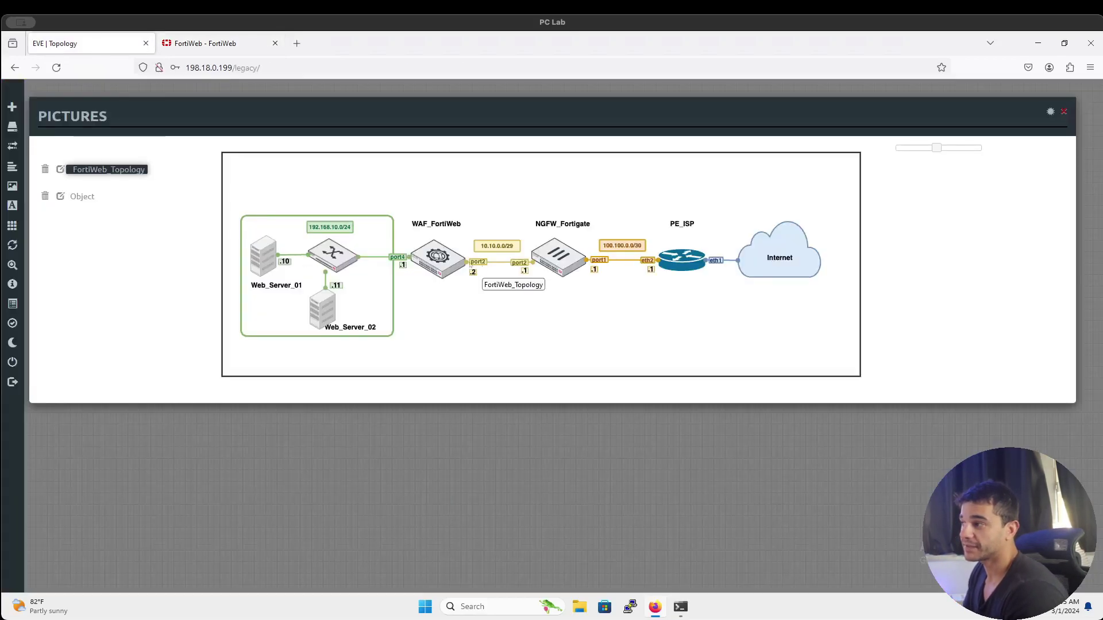
left_click(221, 44)
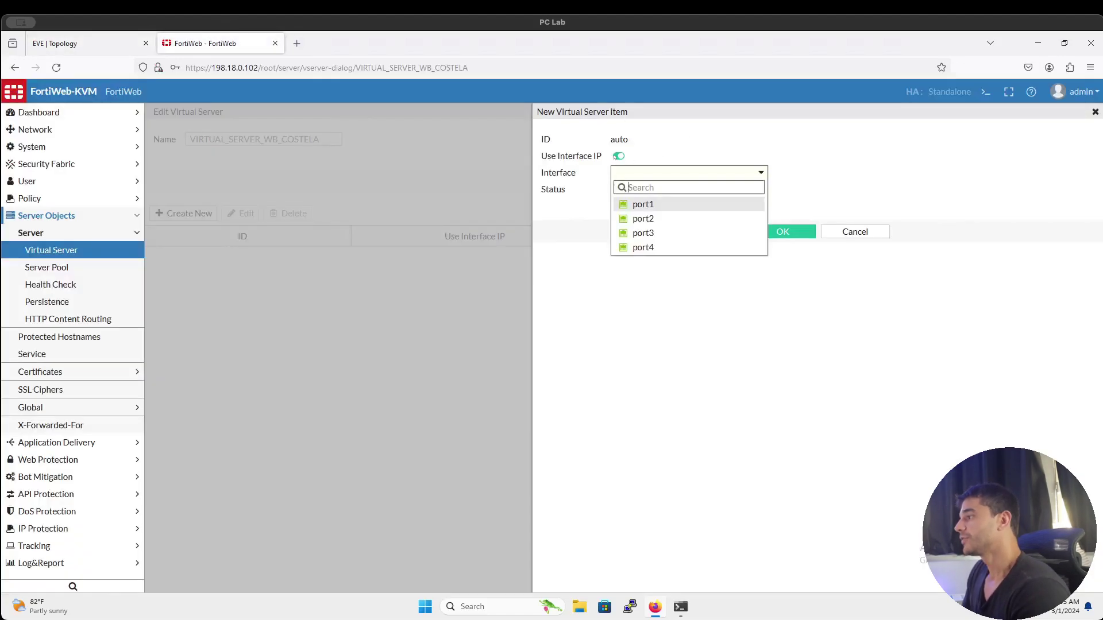
left_click(614, 157)
left_click(618, 156)
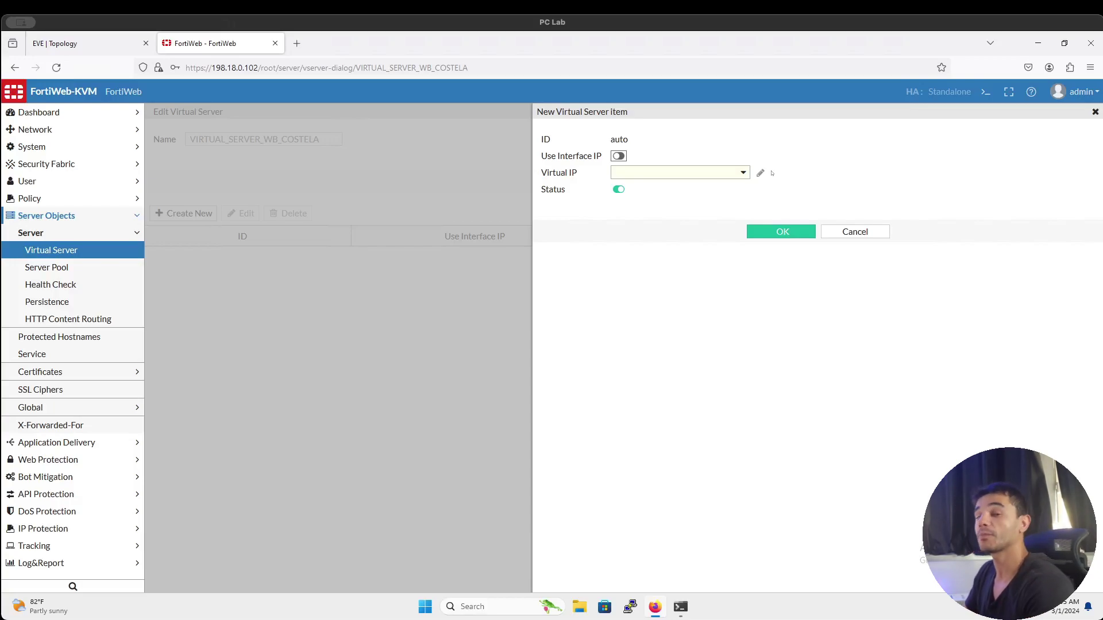
left_click(741, 172)
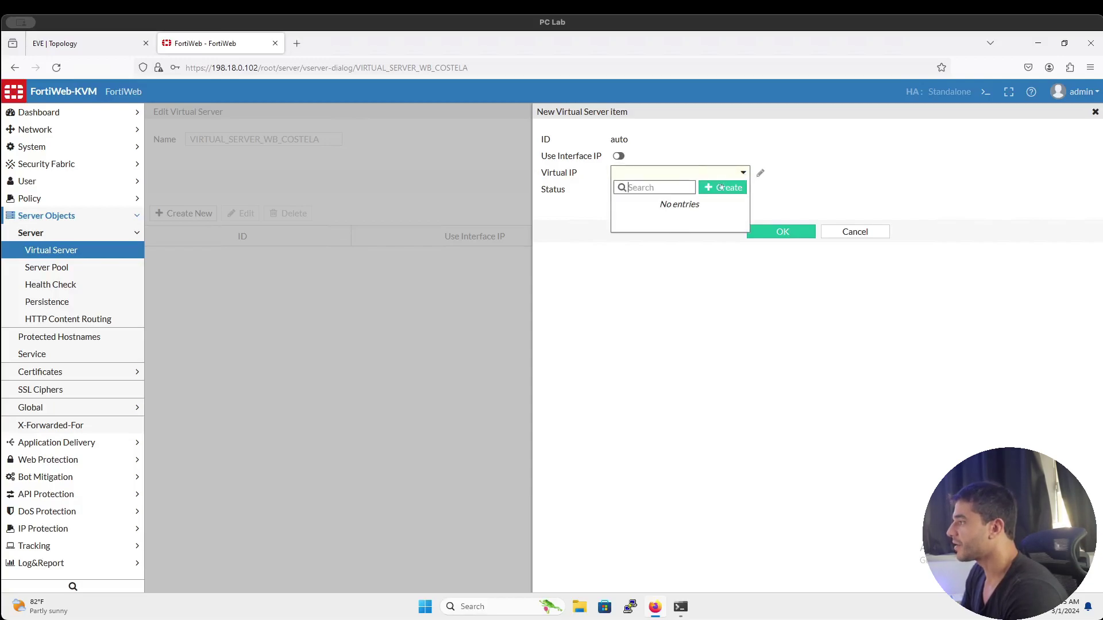
left_click(720, 189)
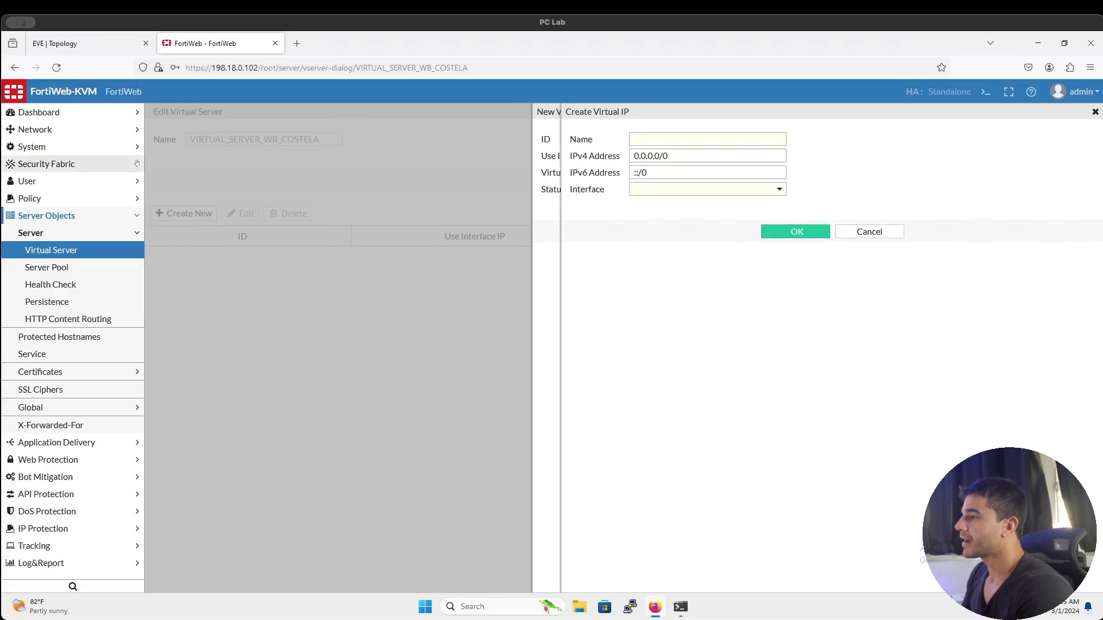
Create virtual IP VIP_10.10.0.3/32 with address 10.10.0.3/32 bound to port2
left_click(123, 130)
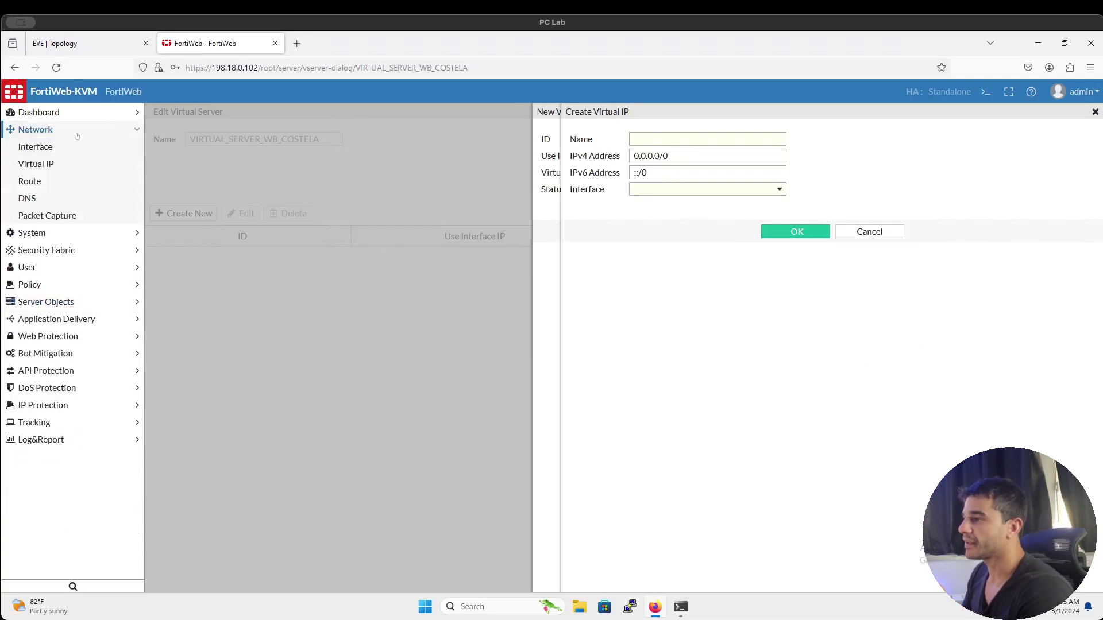
left_click(131, 131)
left_click(735, 138)
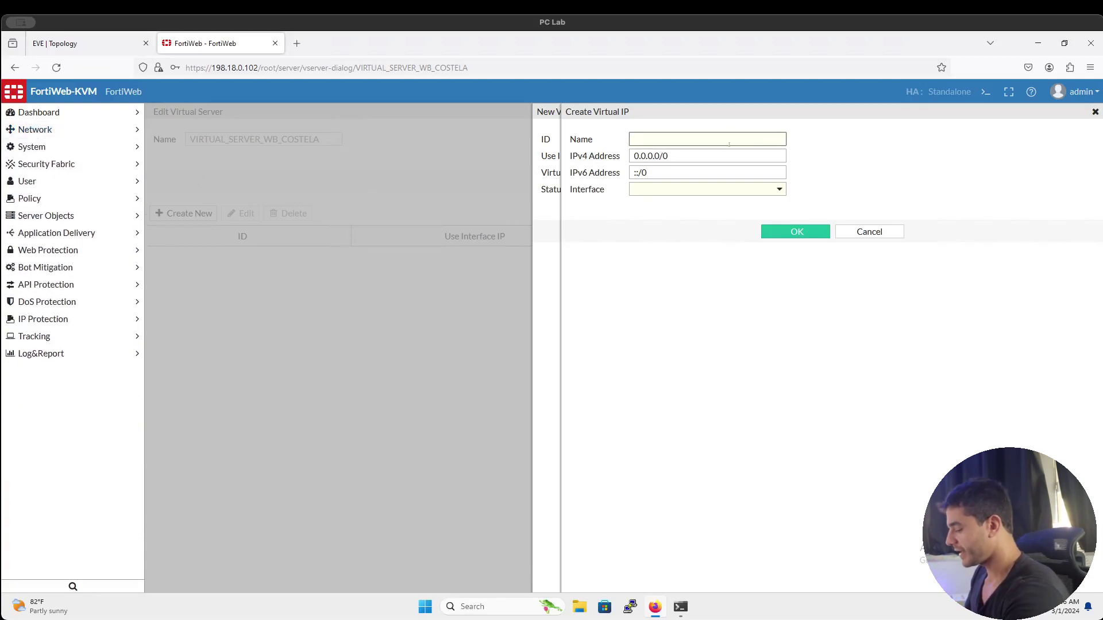
type("VIP_10")
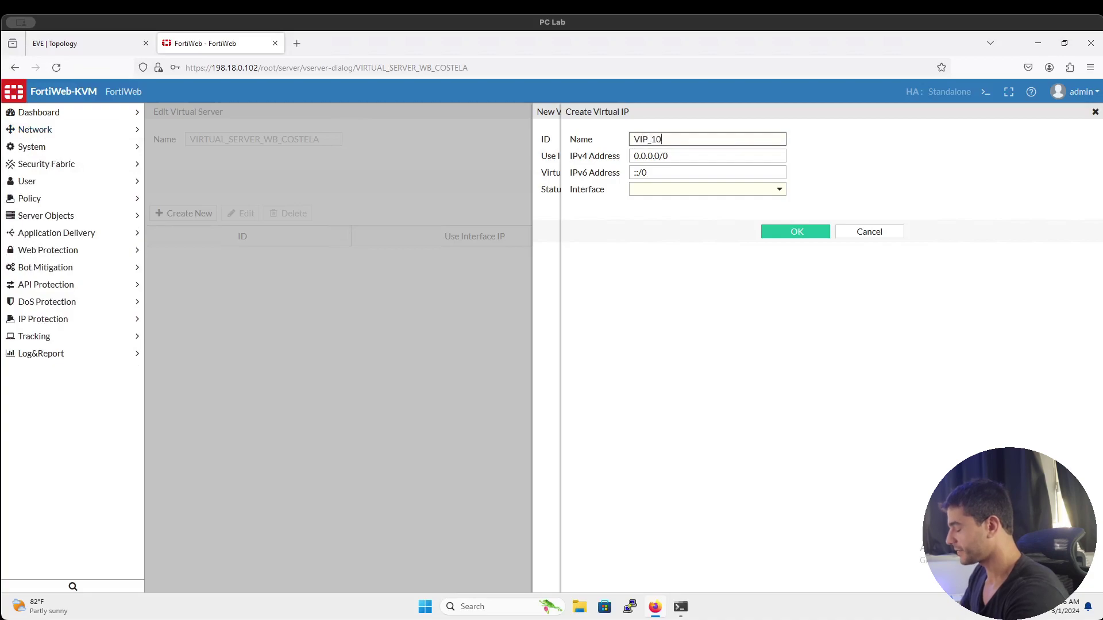
type(".10.0.3/32")
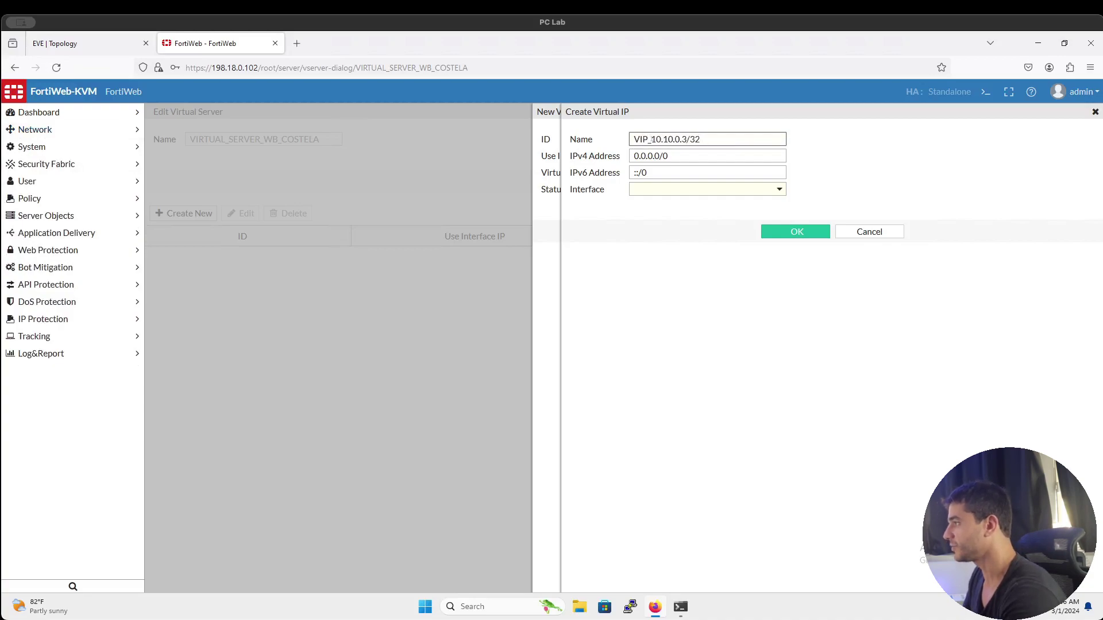
left_click_drag(651, 139, 731, 138)
key("ctrl+c")
left_click(709, 160)
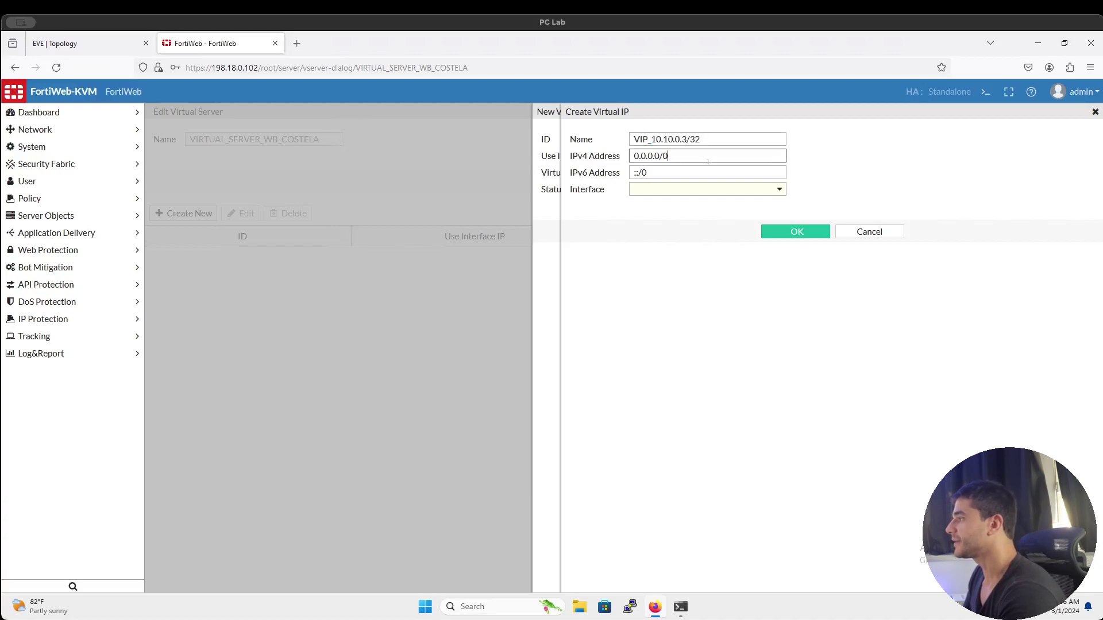
key("ctrl+a")
key("ctrl+v")
left_click(706, 189)
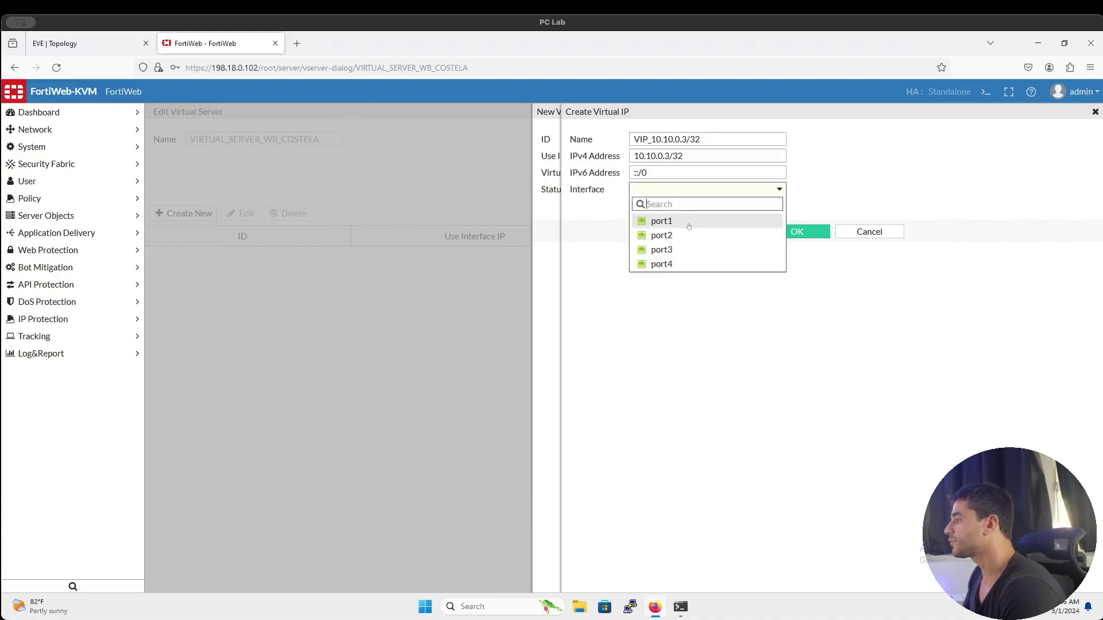
left_click(669, 235)
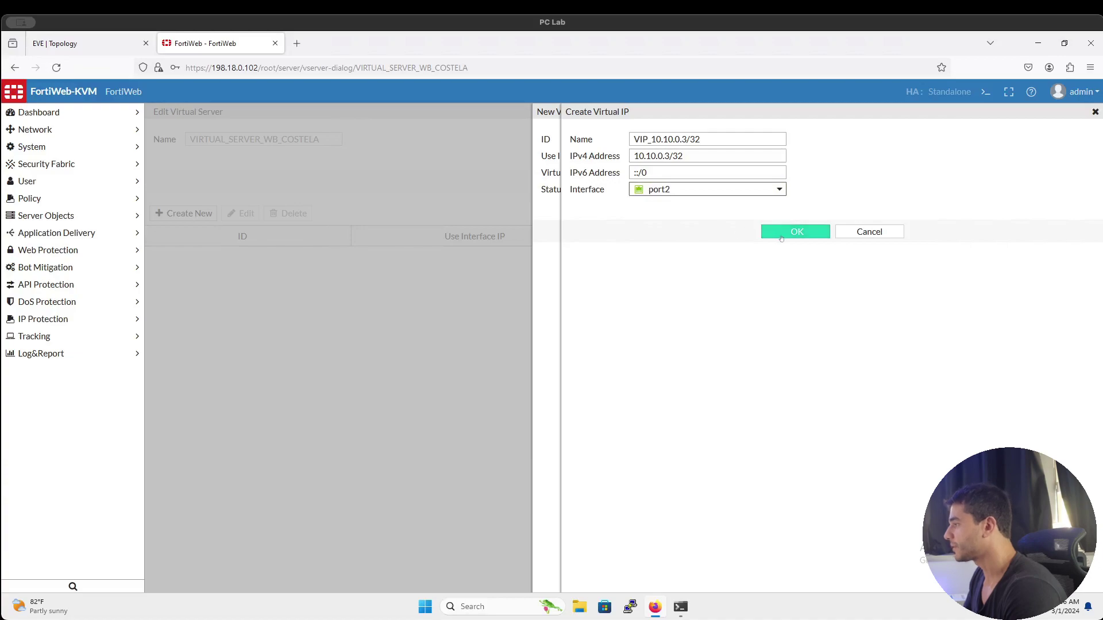
left_click(782, 236)
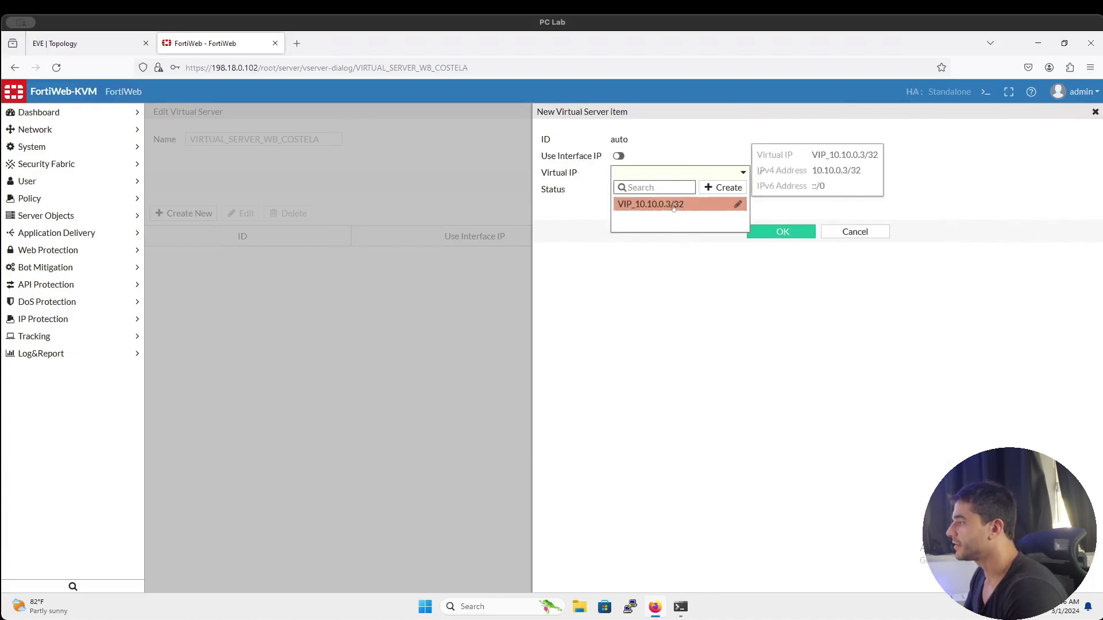
Assign VIP_10.10.0.3/32 to the item and save the item and virtual server
left_click(675, 206)
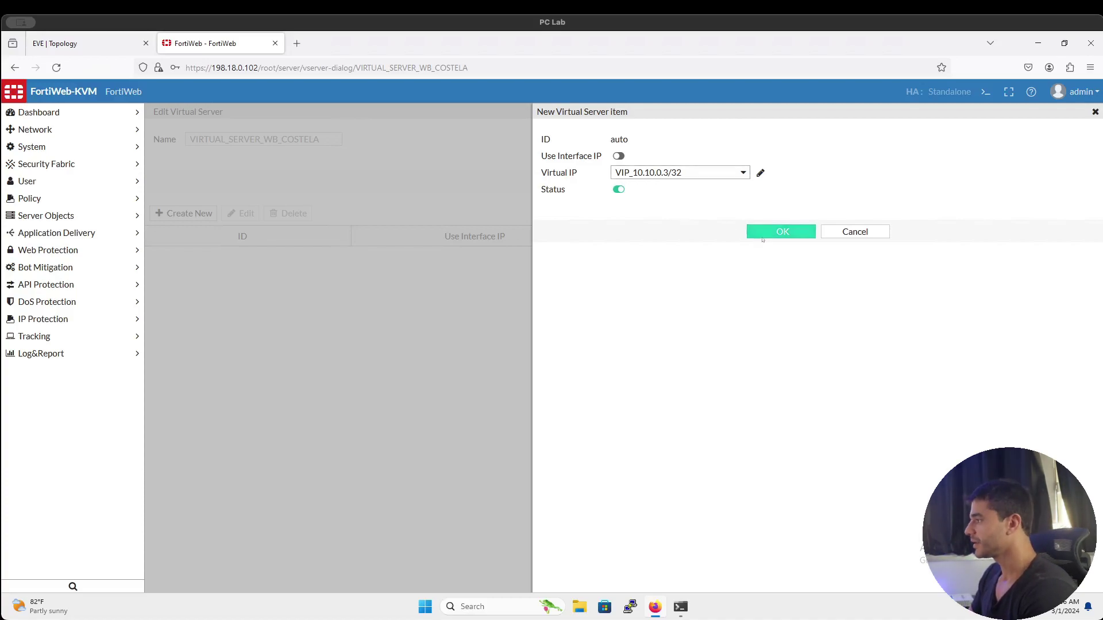
left_click(763, 235)
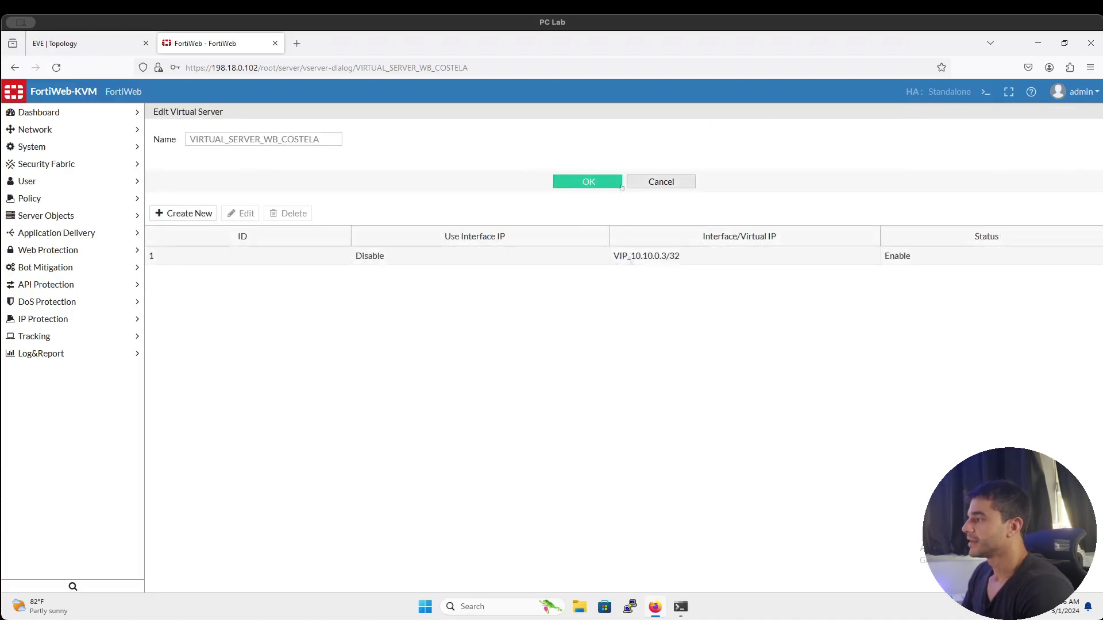
left_click(587, 259)
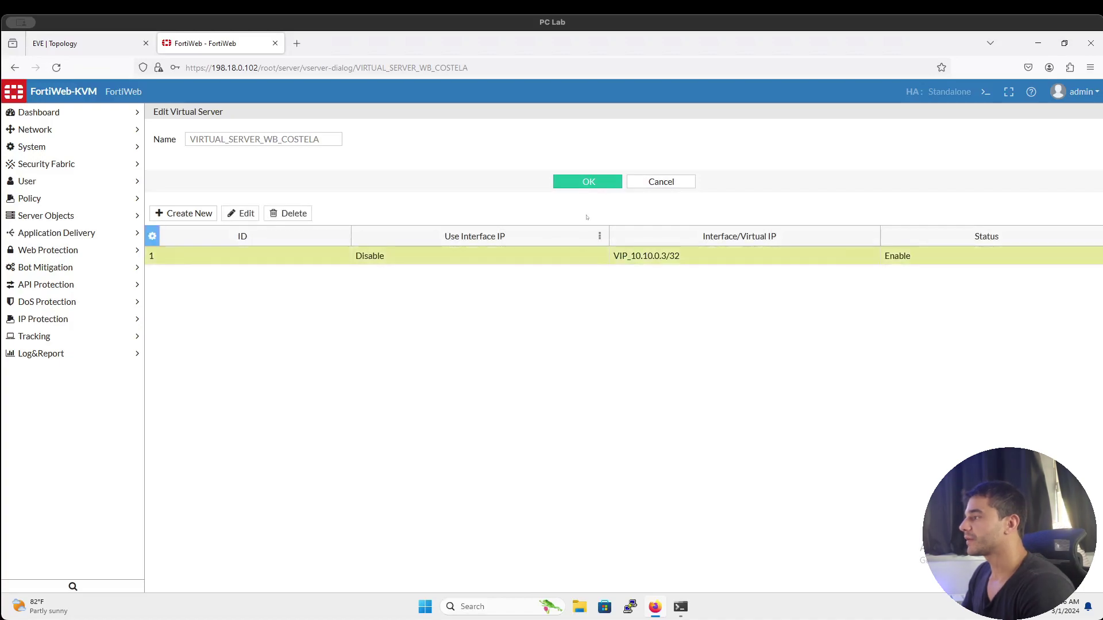
left_click(588, 181)
left_click(89, 43)
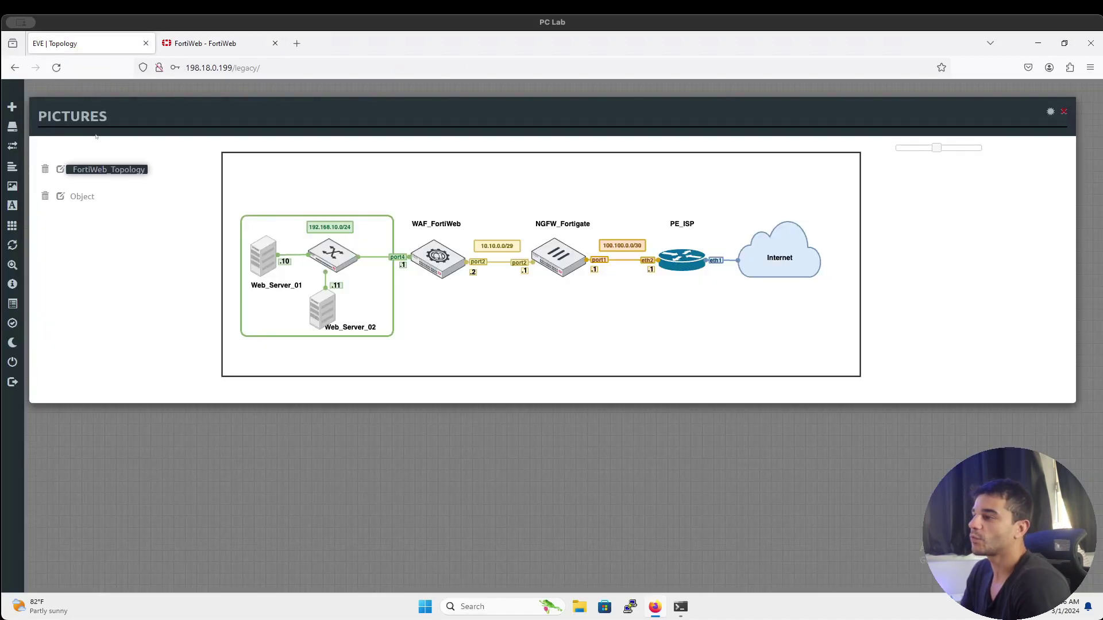
View the Object Prerequisites for Reverse Proxy diagram, then the FortiWeb_Topology picture
left_click(85, 198)
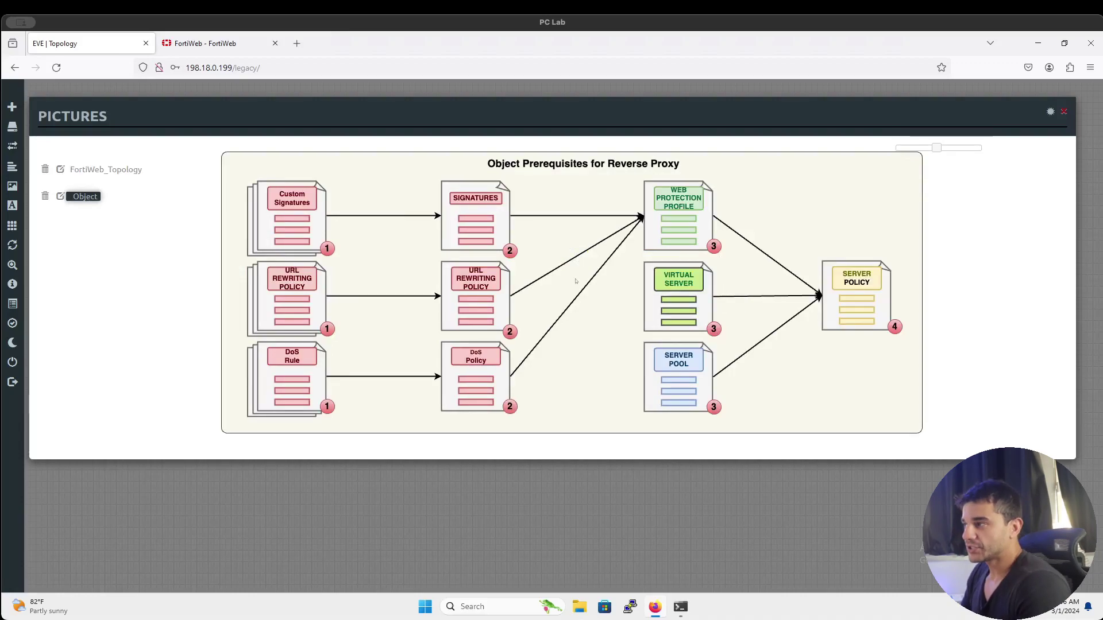
left_click(137, 169)
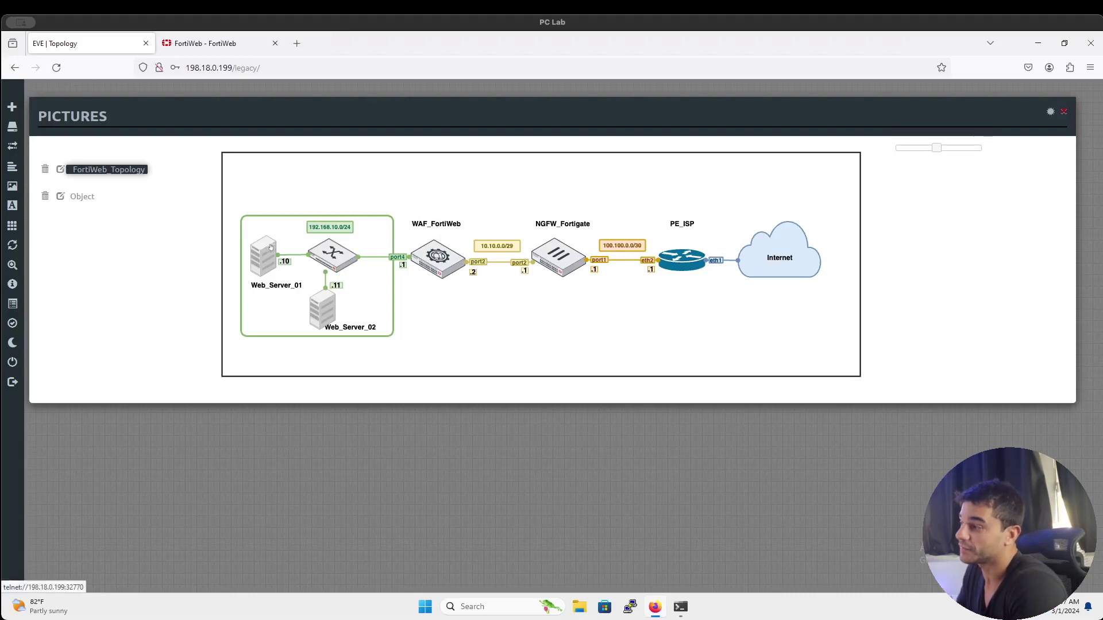
Save VIRTUAL_SERVER_WB_COSTELA and confirm it appears in the Virtual Server list with 1 item
left_click(228, 44)
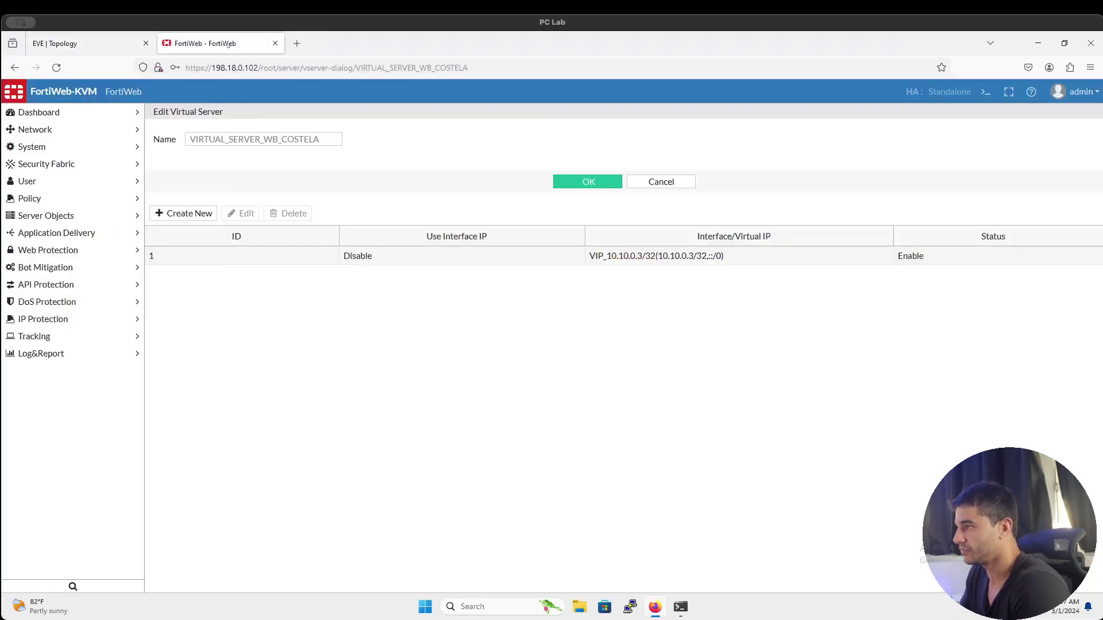
left_click(598, 181)
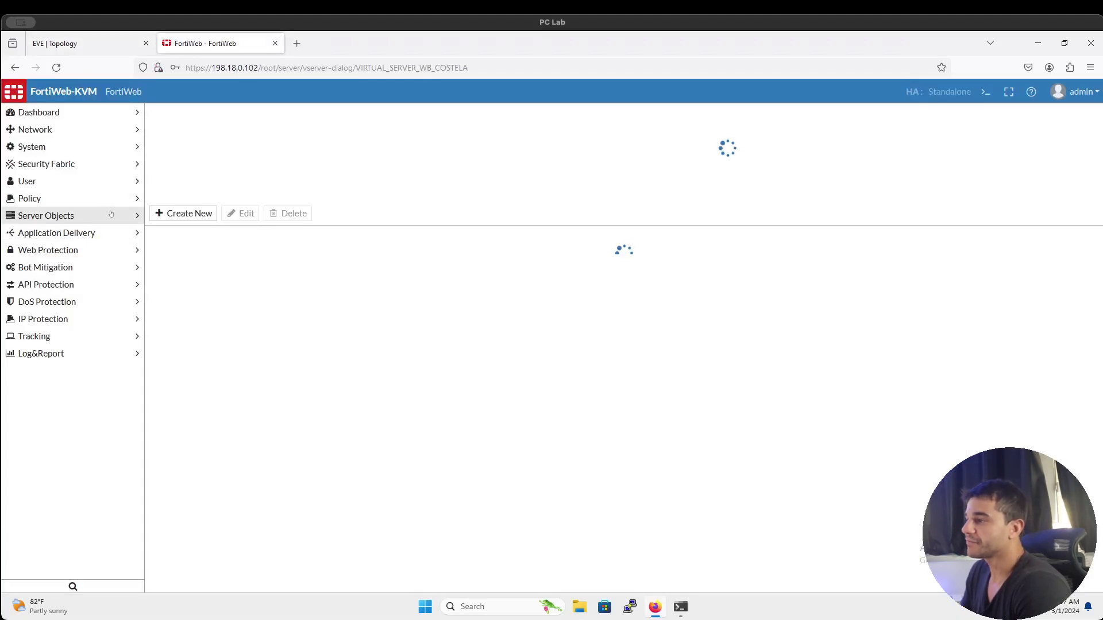
left_click(115, 217)
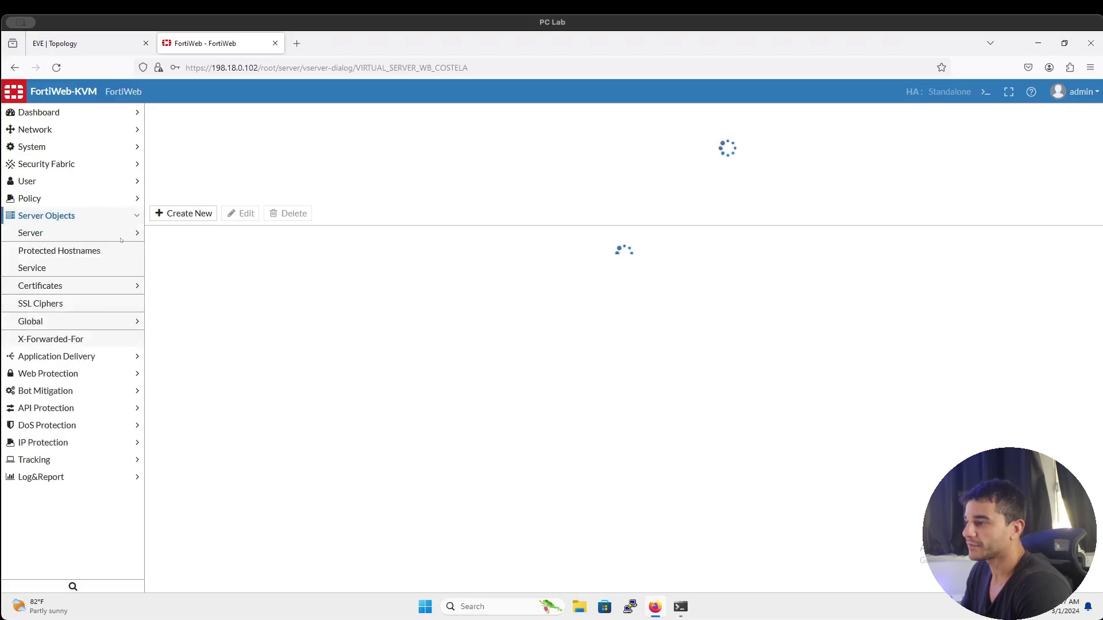
left_click(97, 257)
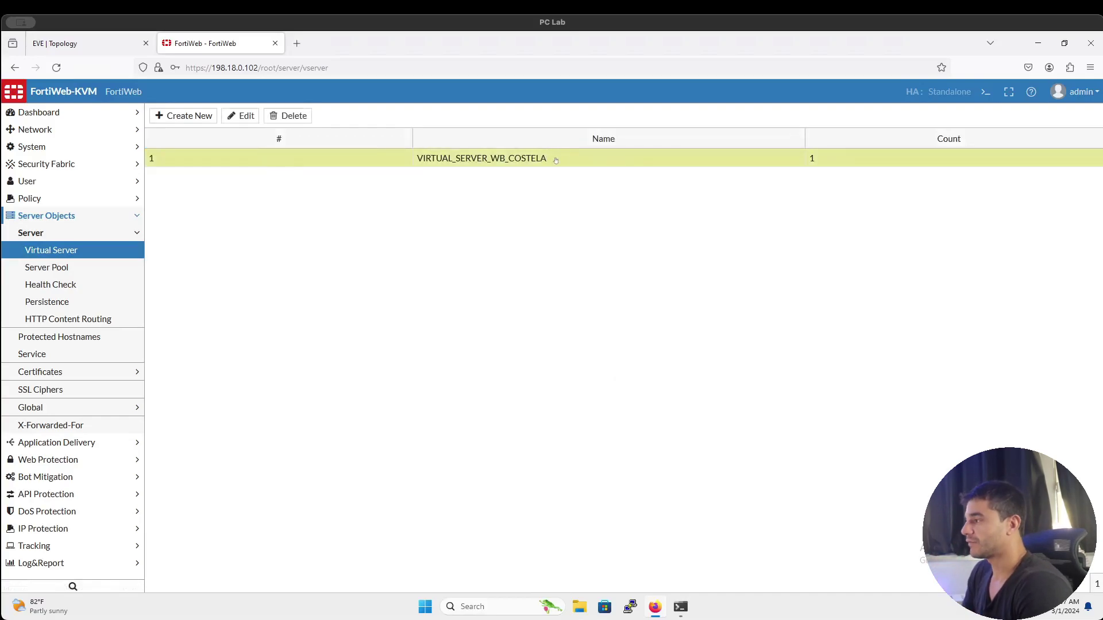
left_click(139, 273)
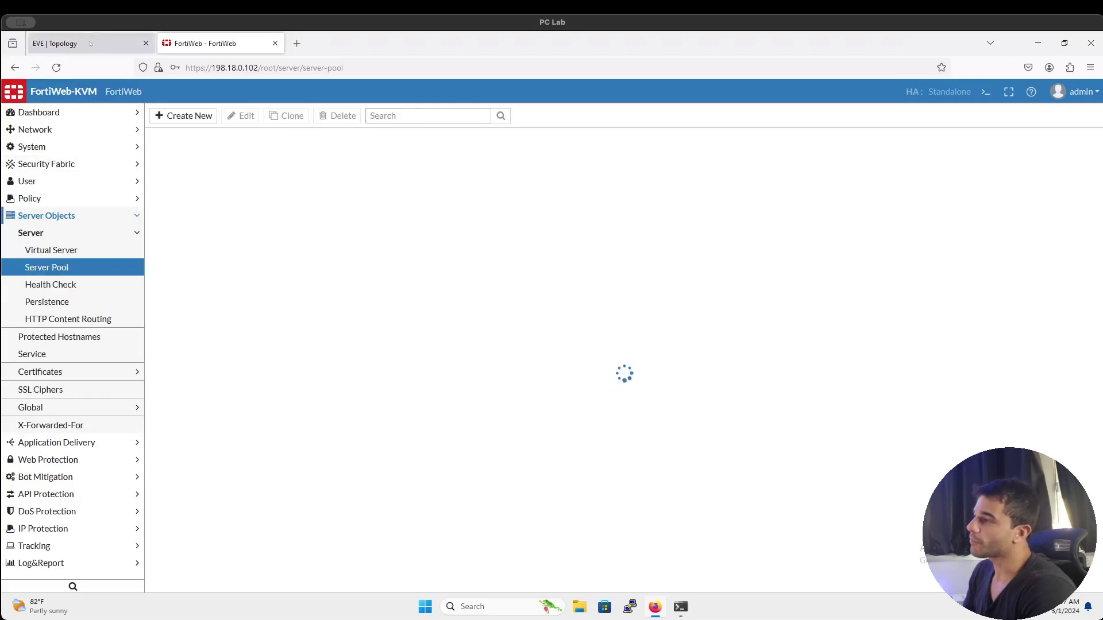
Check the reverse-proxy prerequisites diagram, then return to FortiWeb's empty Server Pool list
left_click(86, 43)
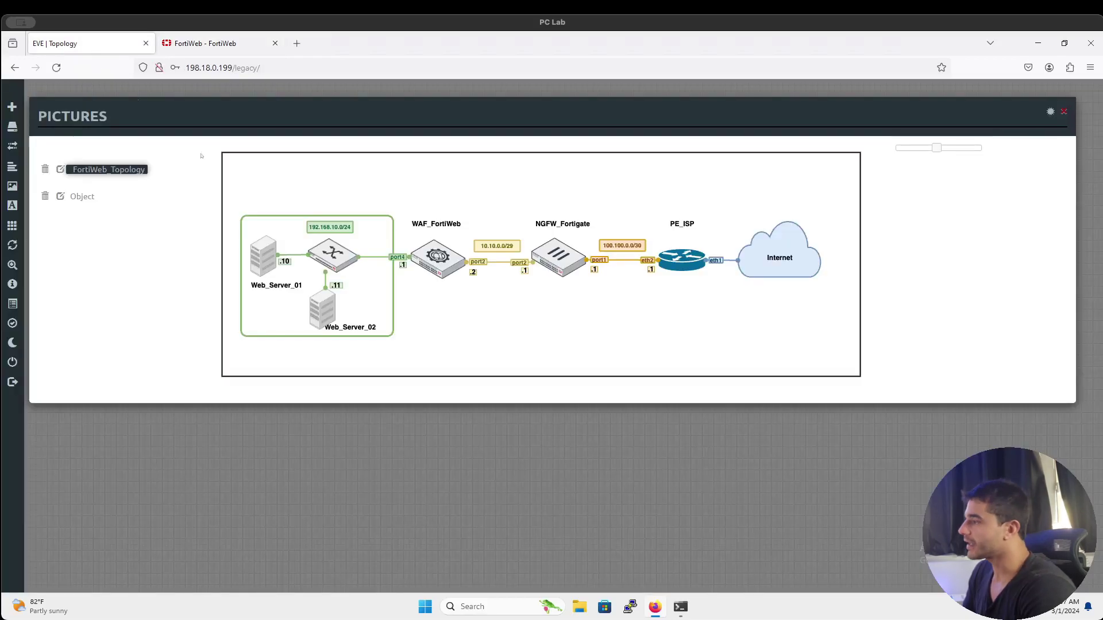
left_click(89, 196)
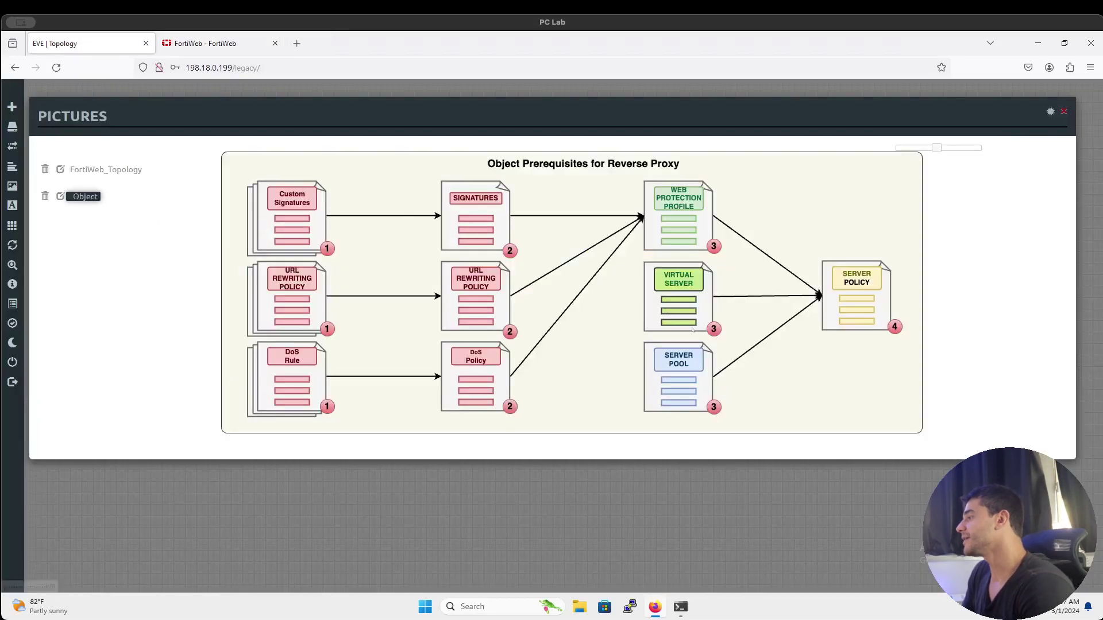
left_click(194, 46)
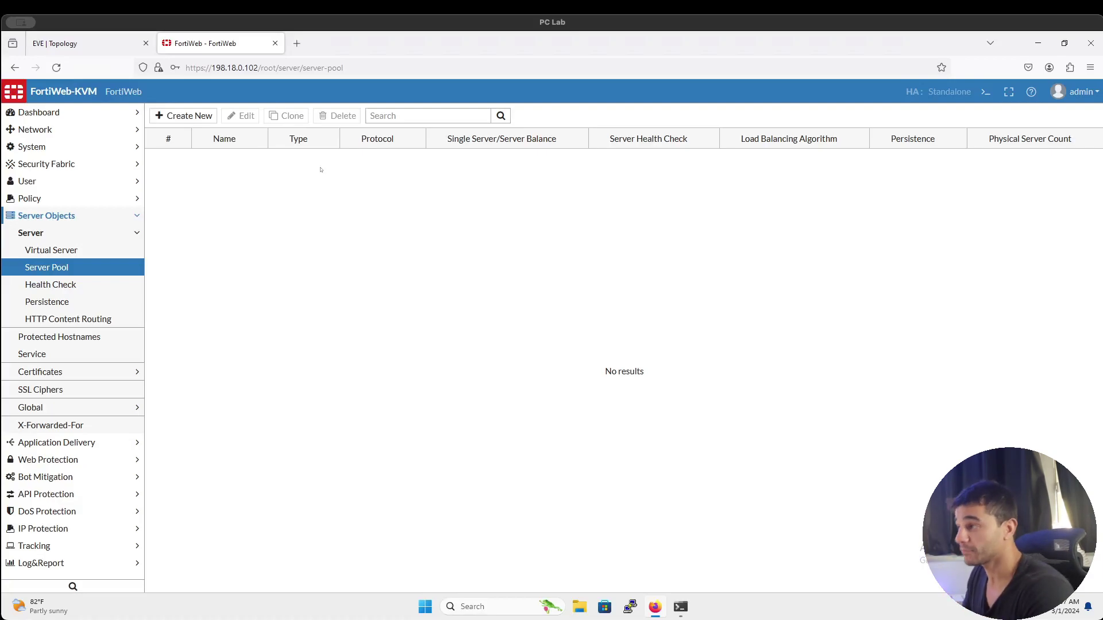
Start a new server pool and consult the topology and prerequisites diagrams
left_click(187, 117)
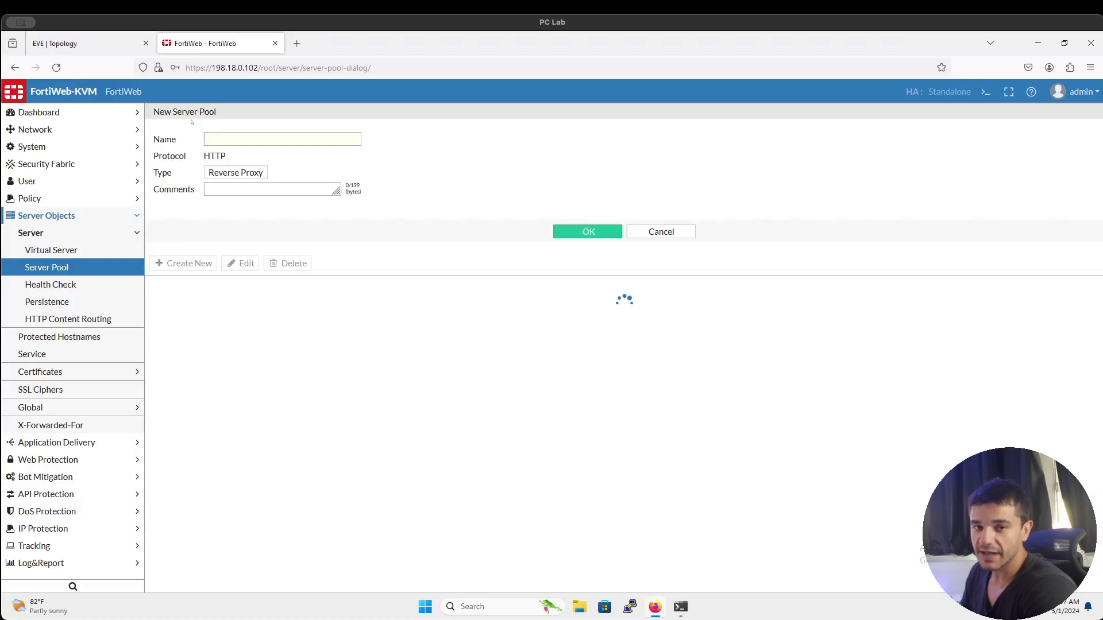
key("ctrl+Tab")
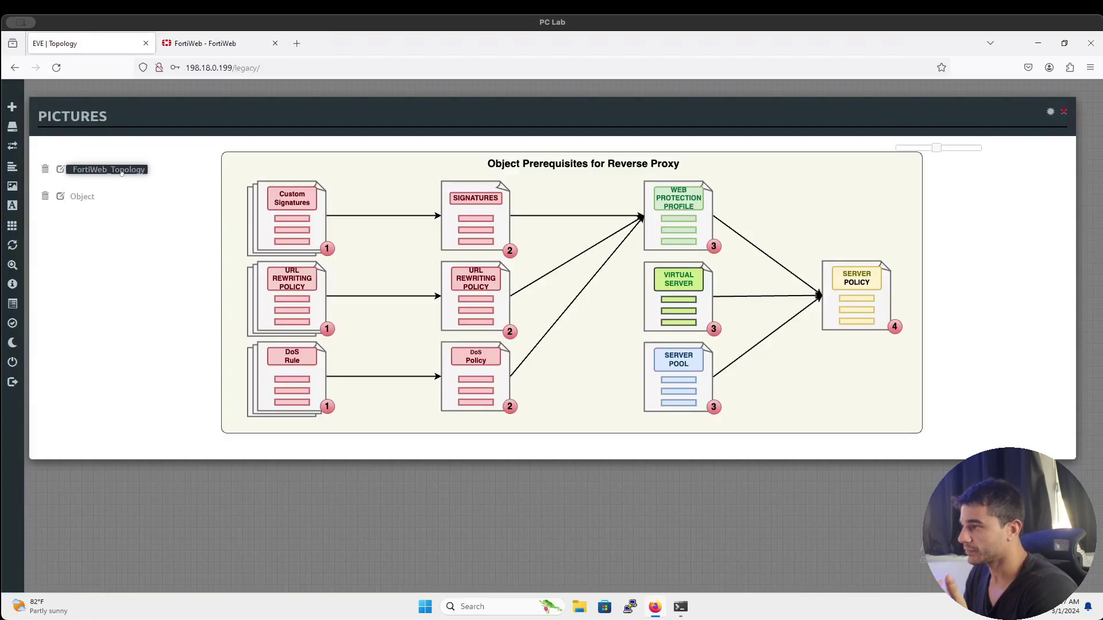
left_click(121, 171)
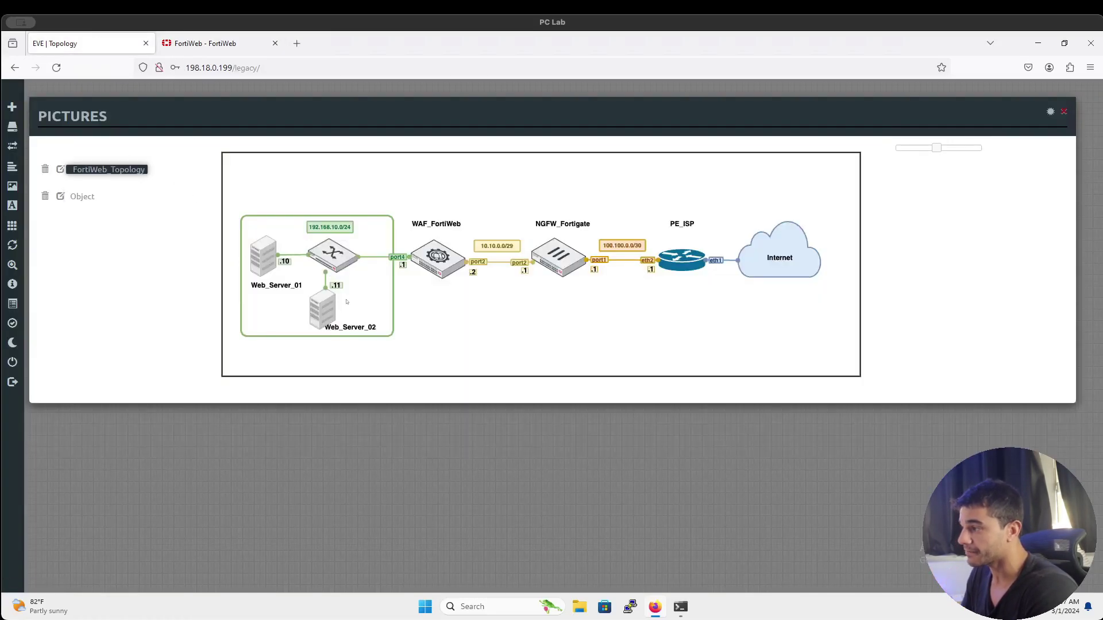
left_click(71, 197)
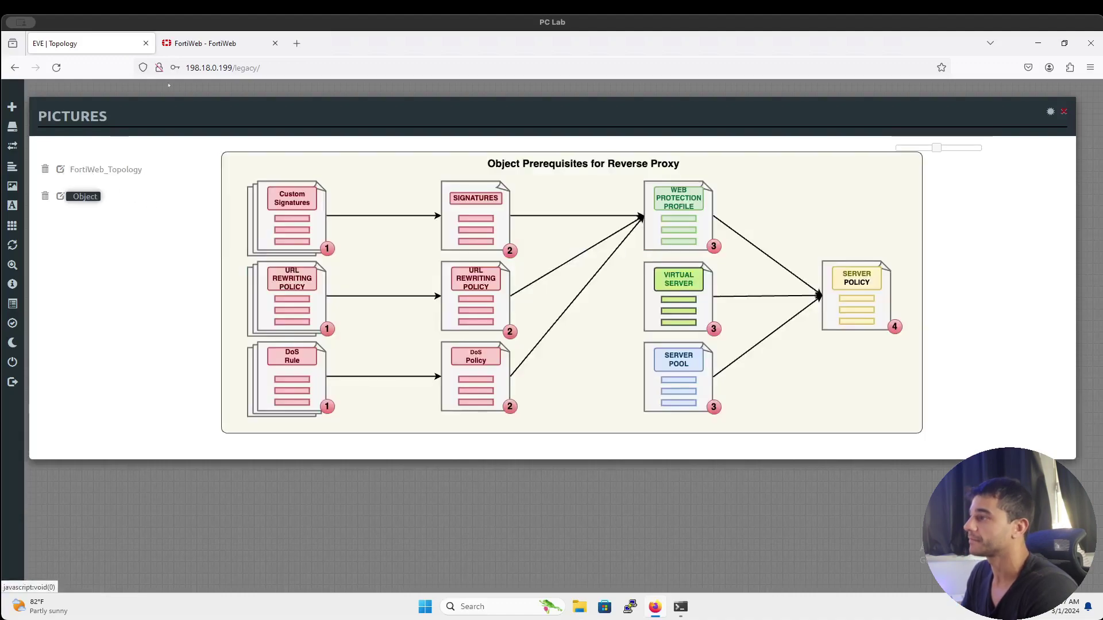
left_click(213, 43)
Name the pool SERVER_POOL_WB_COSTELA and choose Server Balance
left_click(320, 138)
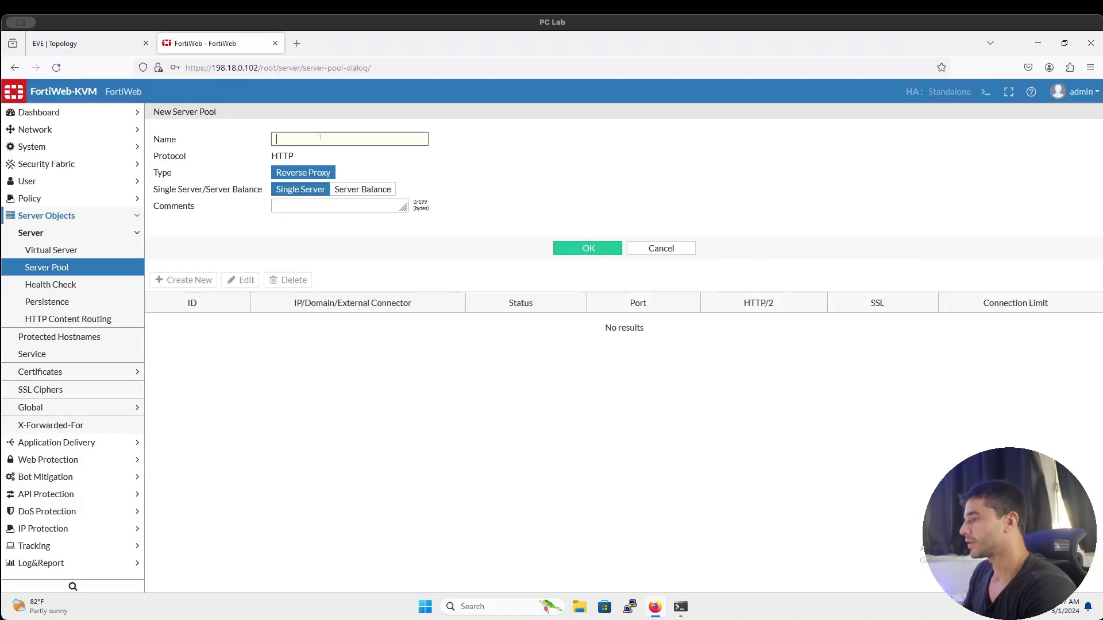
type("SERVER_POO")
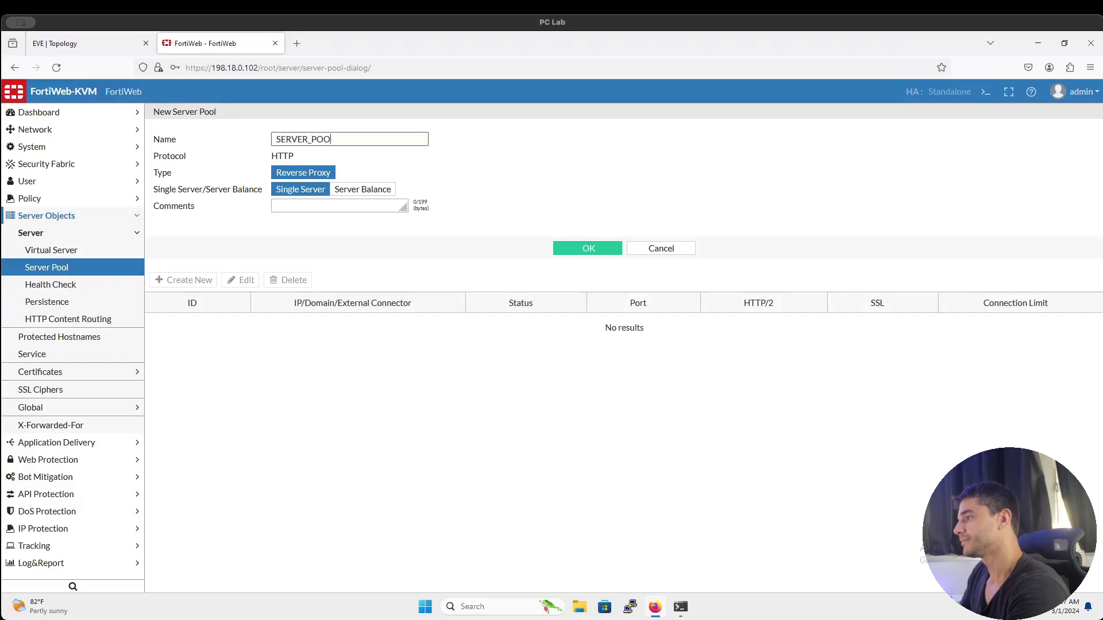
type("L_COR")
key("BackSpace")
key("BackSpace")
key("BackSpace")
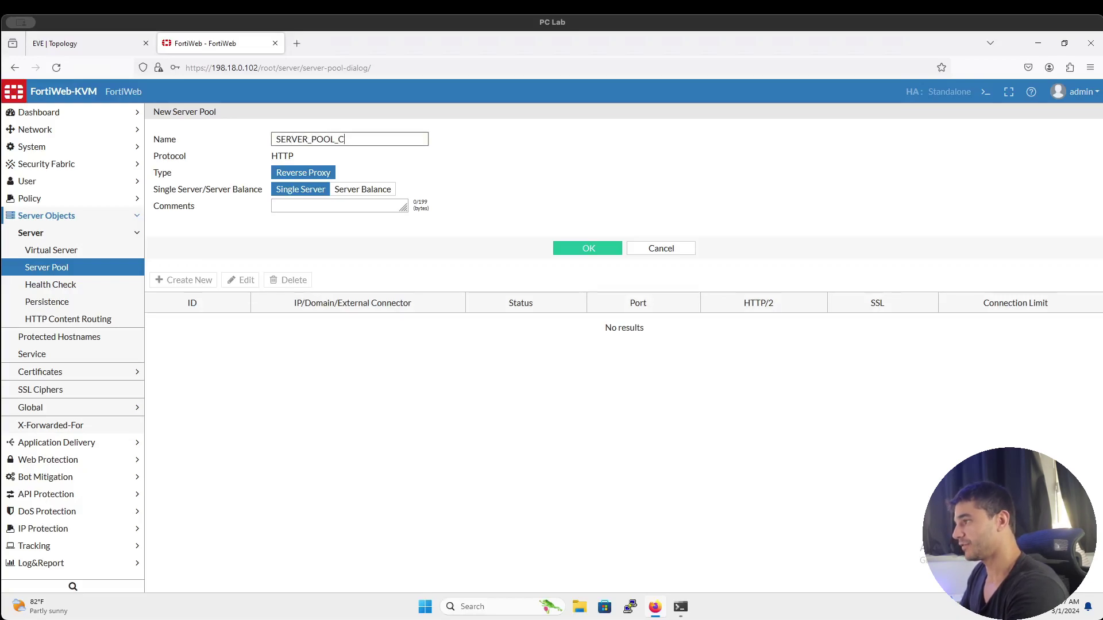
type("WB_")
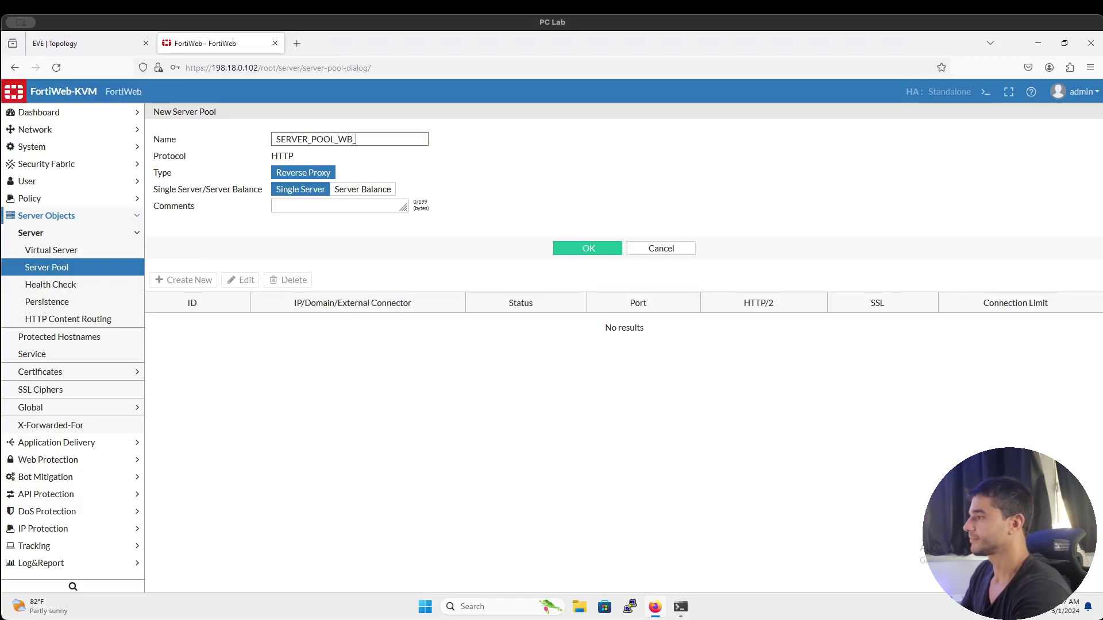
type("COSTELA")
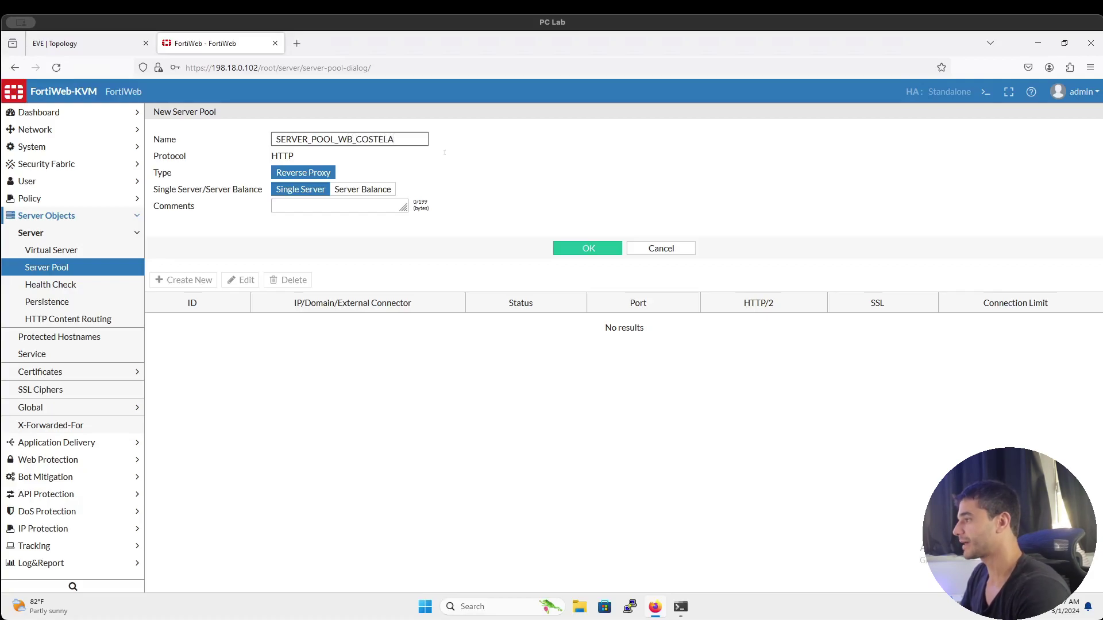
left_click(460, 160)
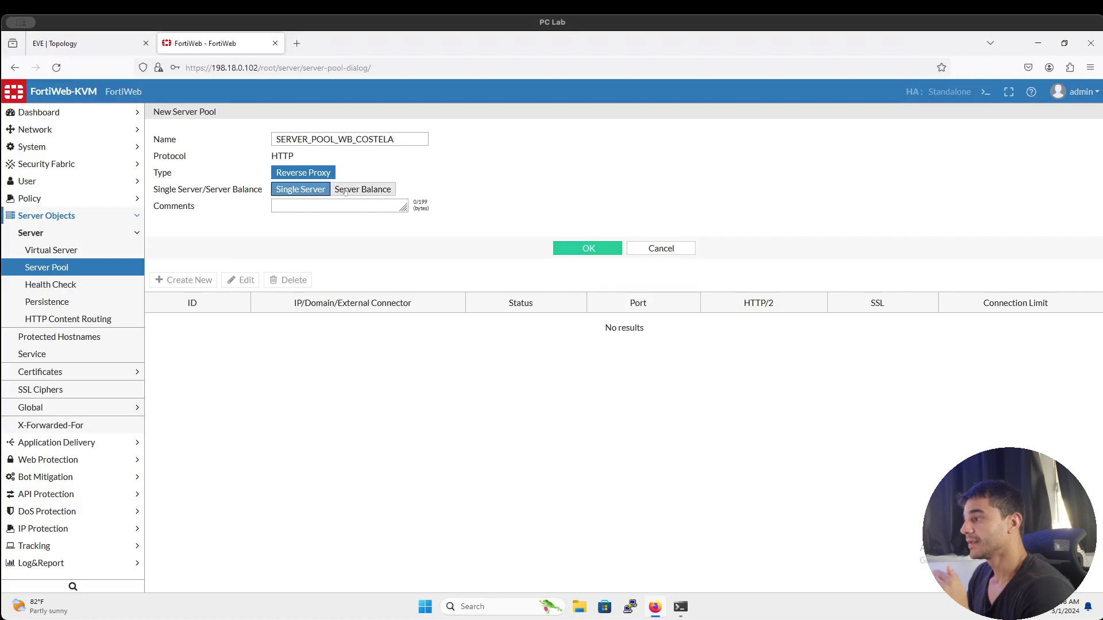
left_click(345, 191)
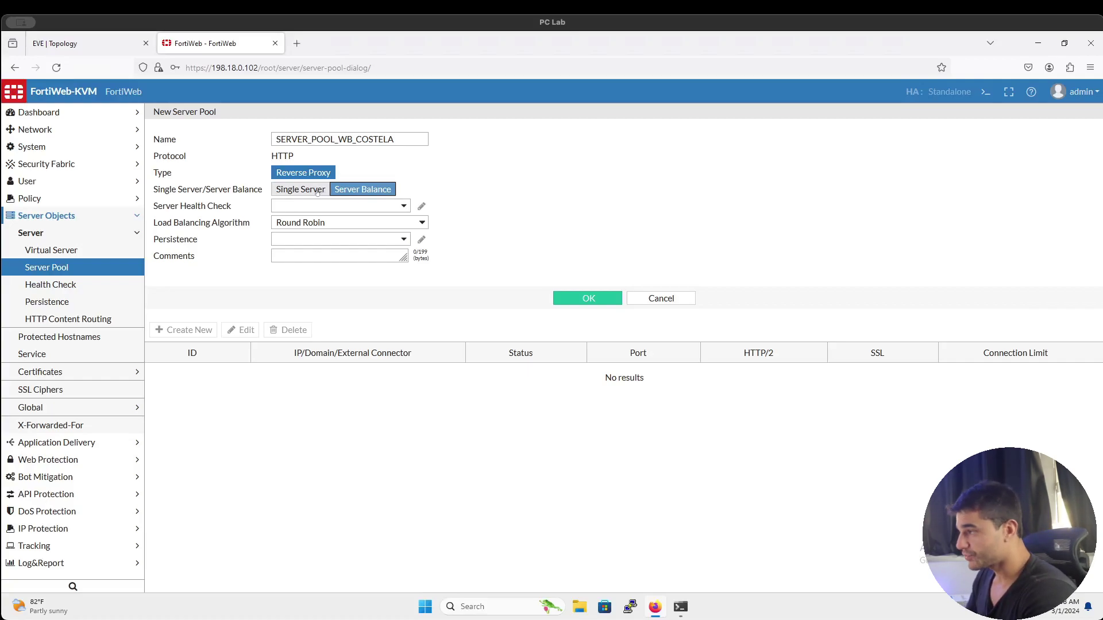
Choose HLTHCK_HTTP as the pool's health check after checking the lab topology
left_click(329, 205)
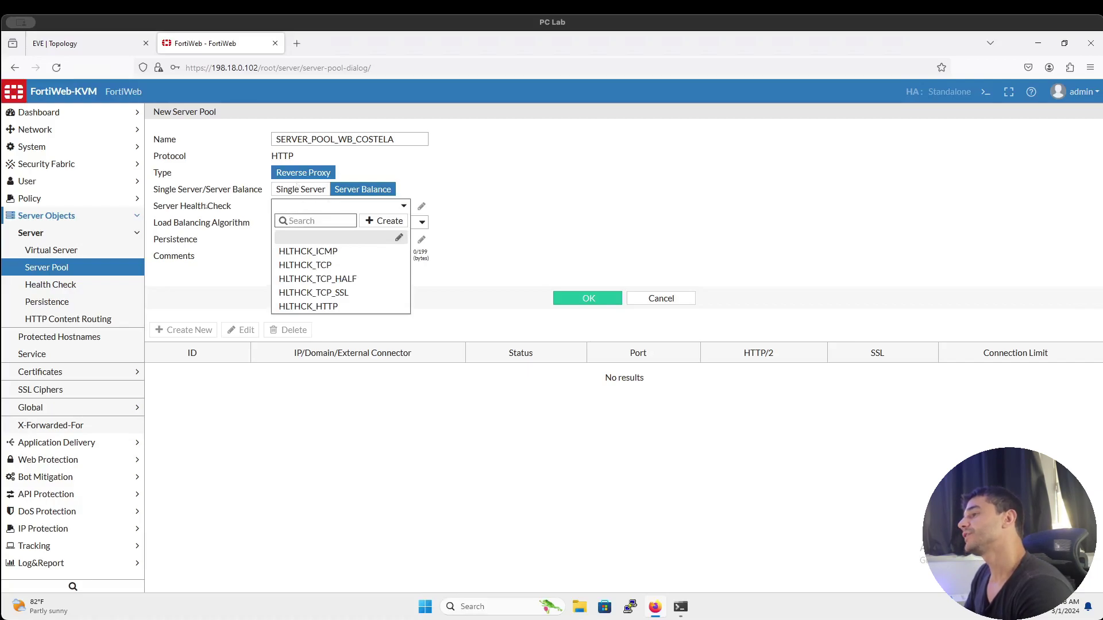
key("ctrl+shift+Tab")
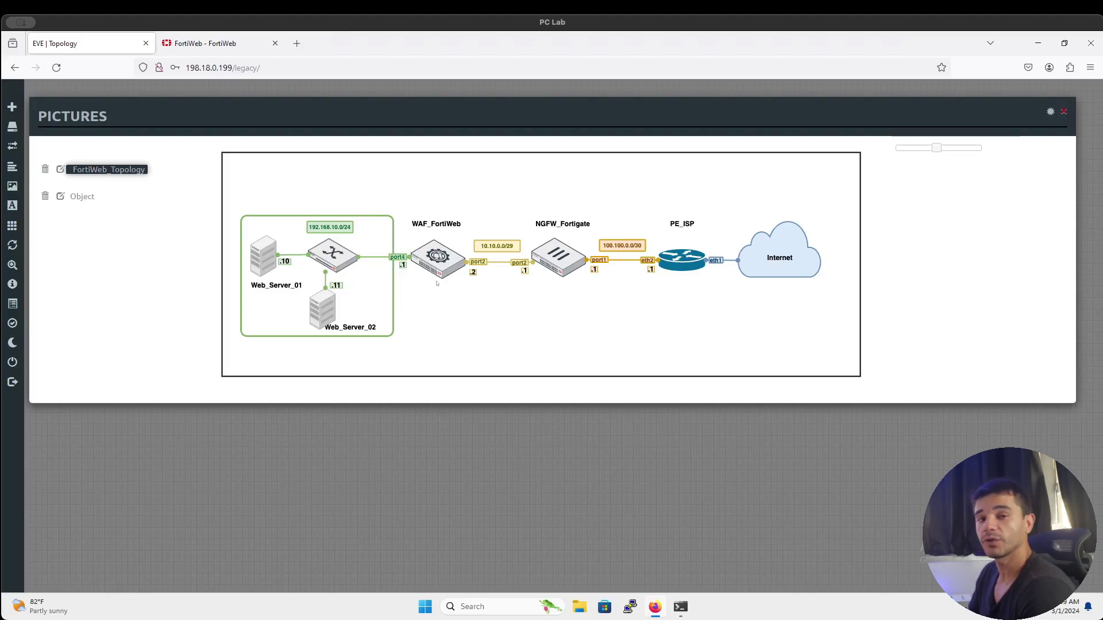
left_click(224, 45)
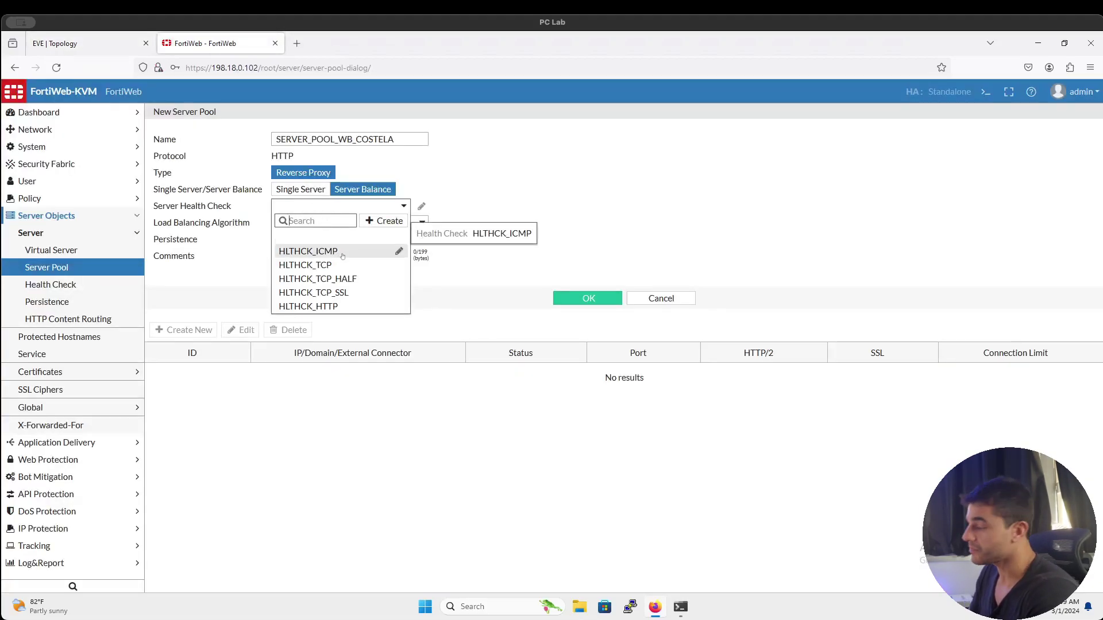
left_click(86, 44)
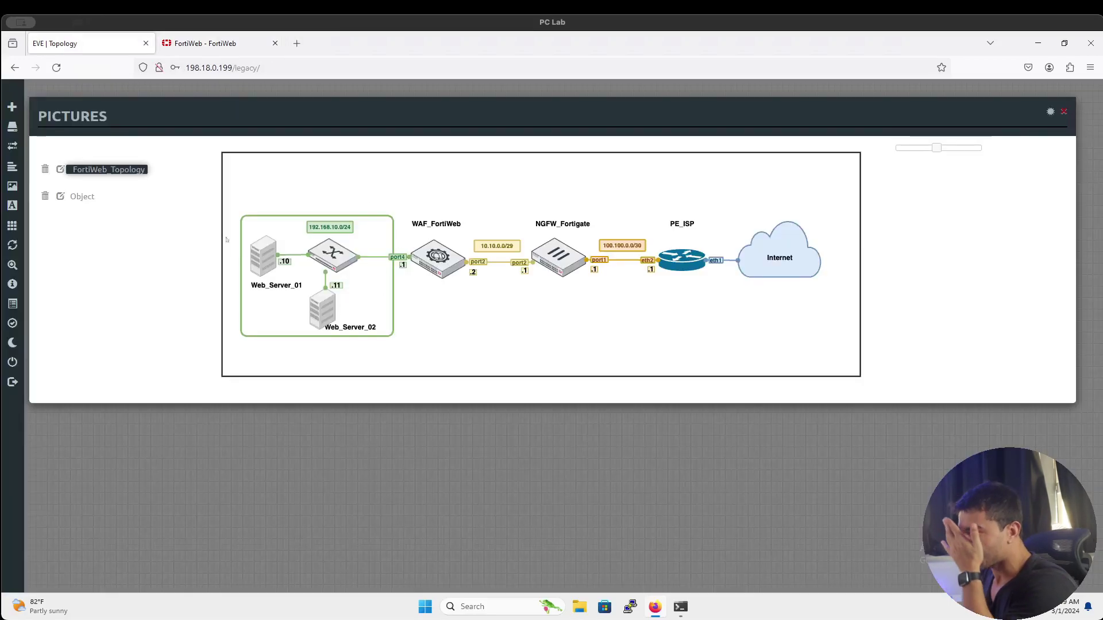
key("ctrl+Tab")
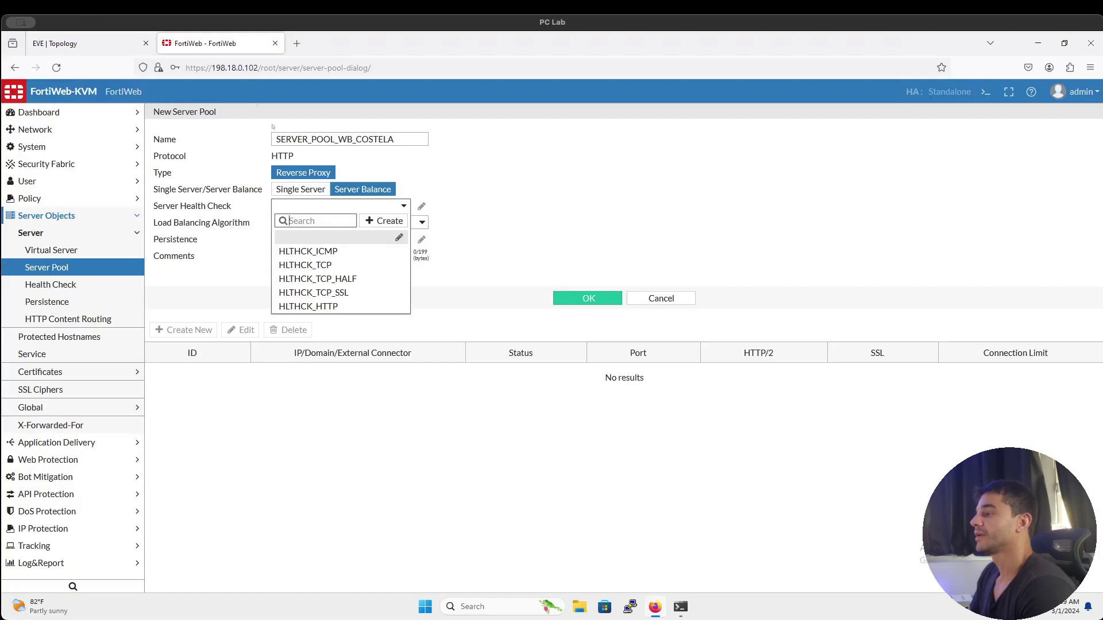
left_click(356, 309)
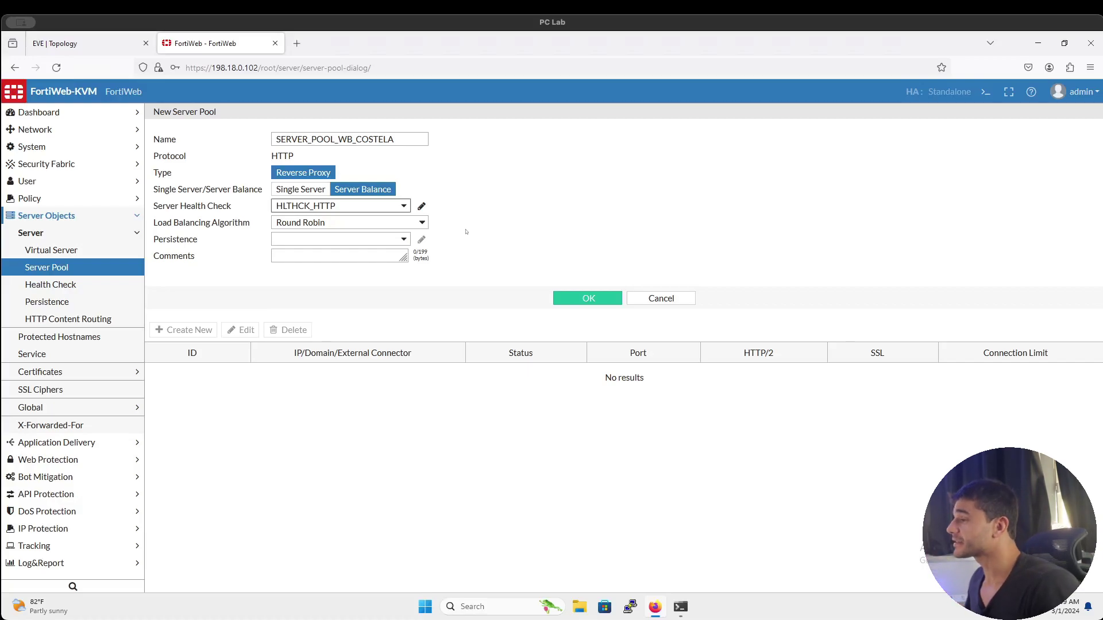
Keep Round Robin load balancing, leave persistence empty, and save the pool
triple_click(222, 226)
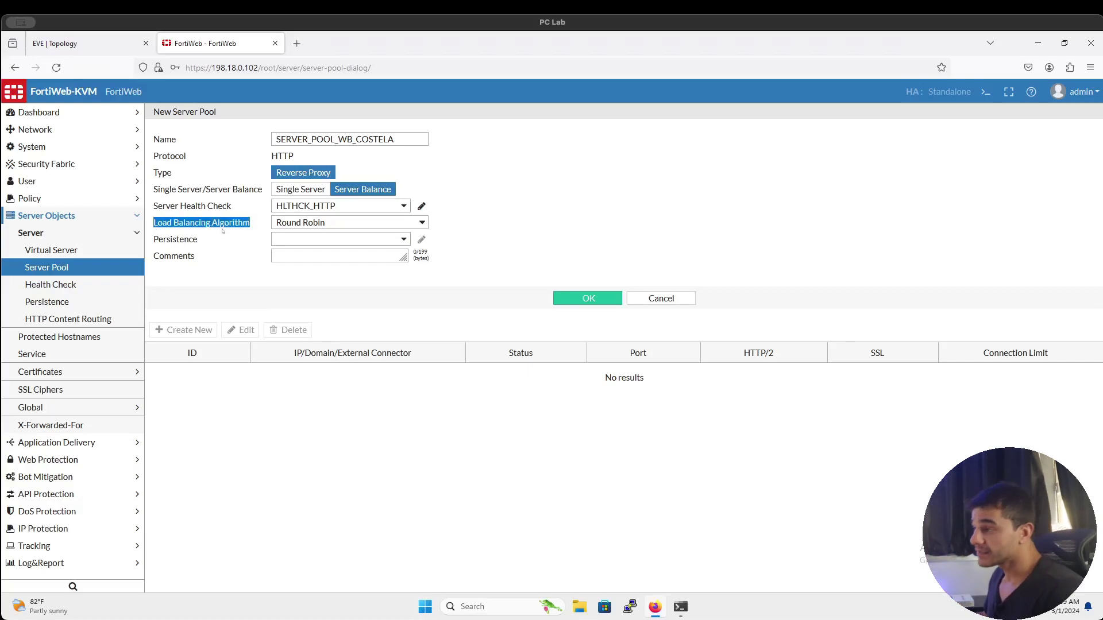
left_click(339, 226)
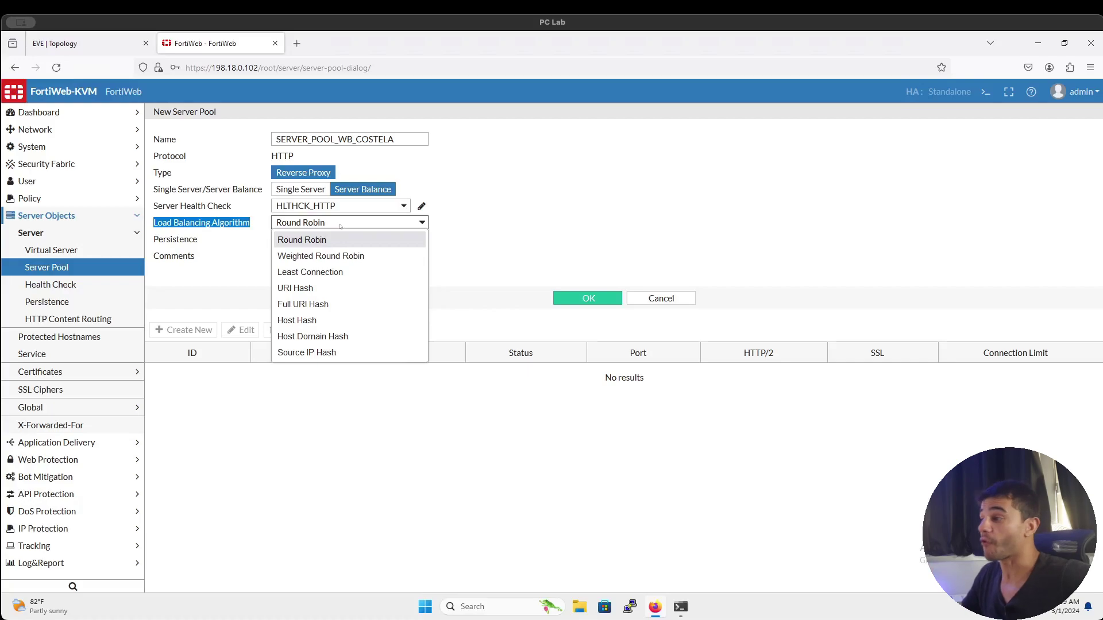
left_click(109, 44)
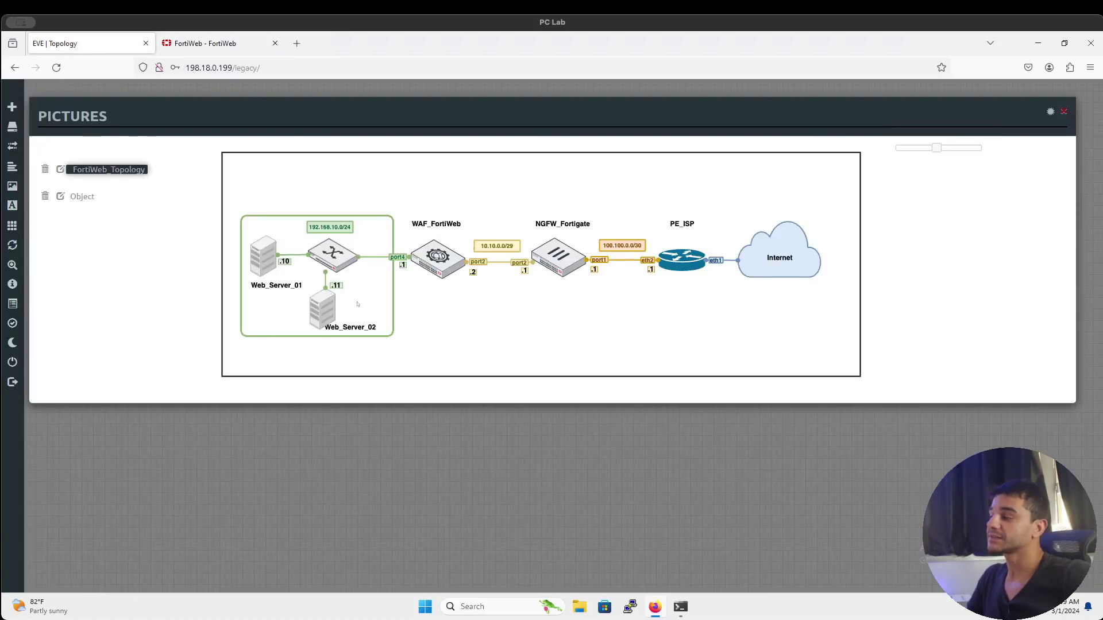
left_click(236, 46)
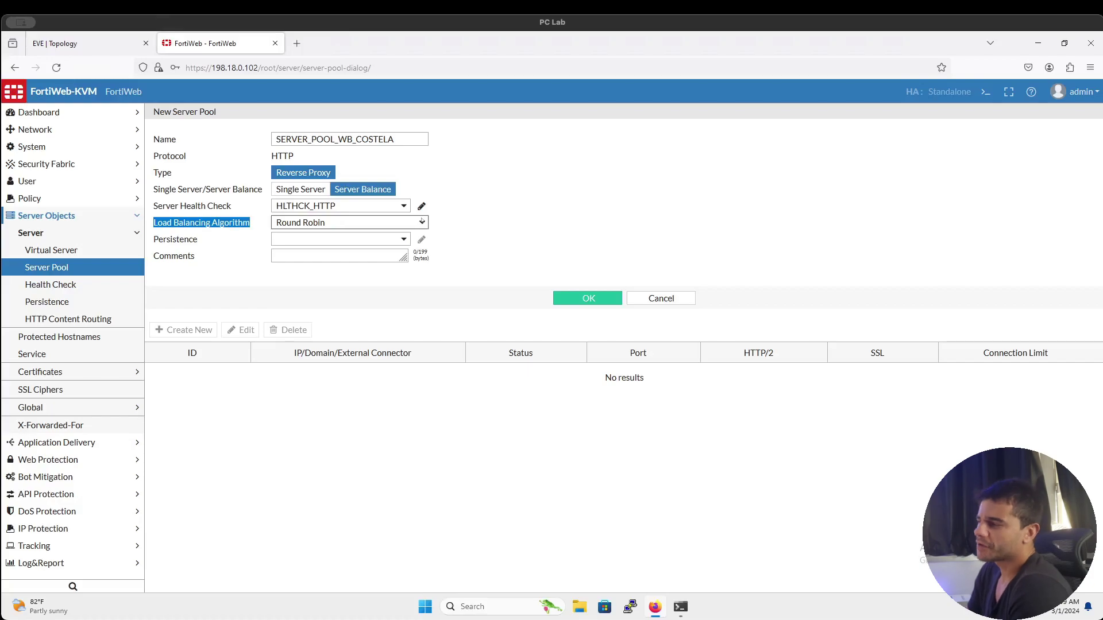
left_click(387, 240)
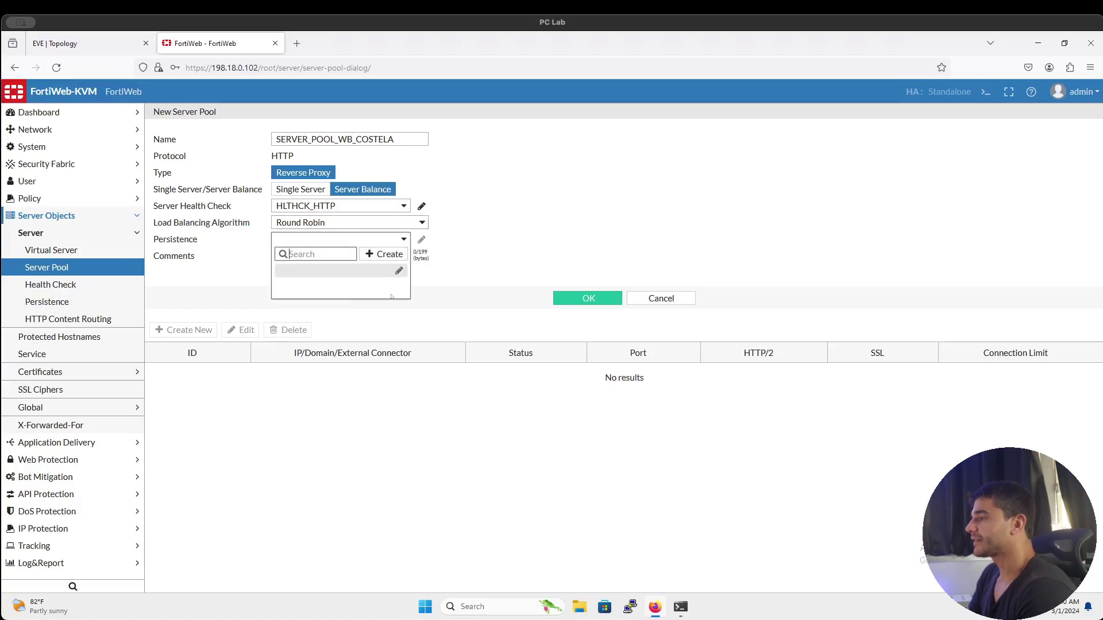
left_click(448, 266)
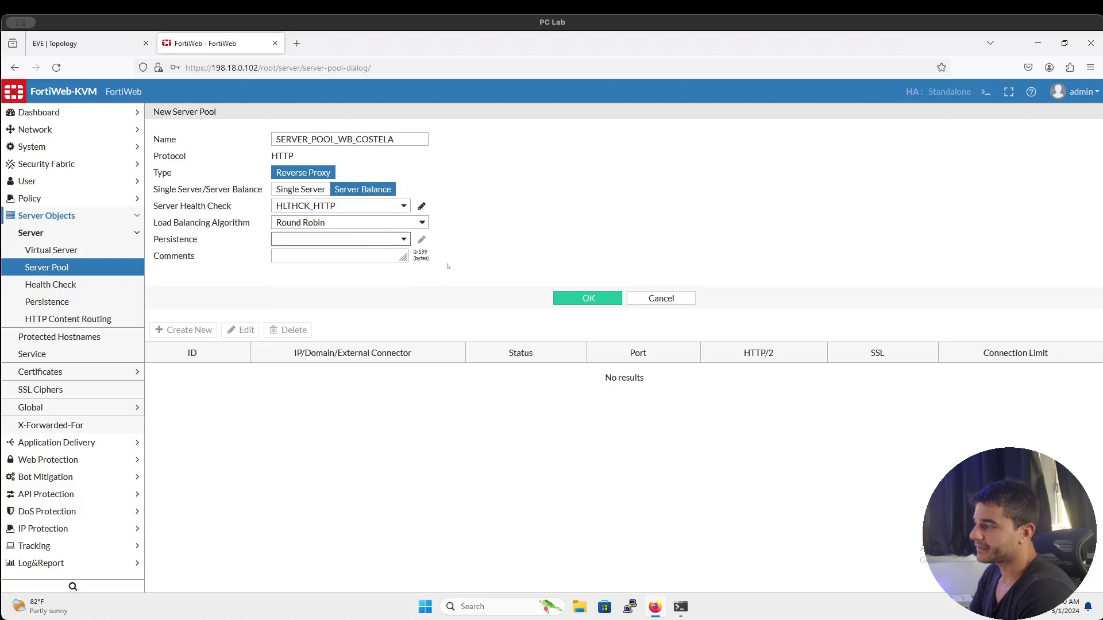
left_click(570, 303)
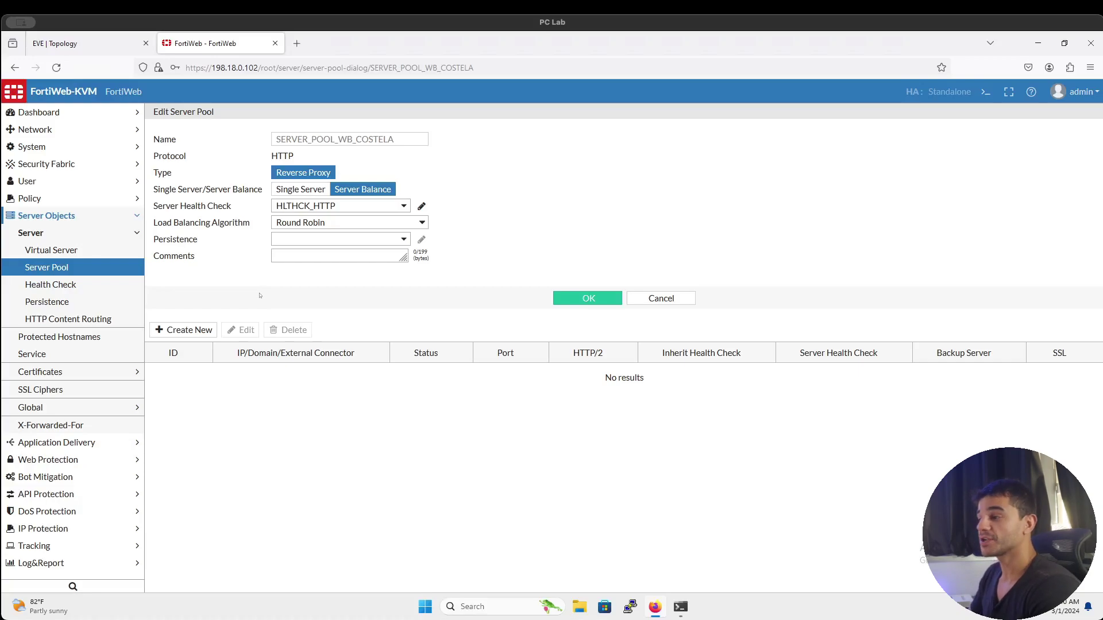
Add a pool server of type IP with address 192.168.10.10
left_click(211, 333)
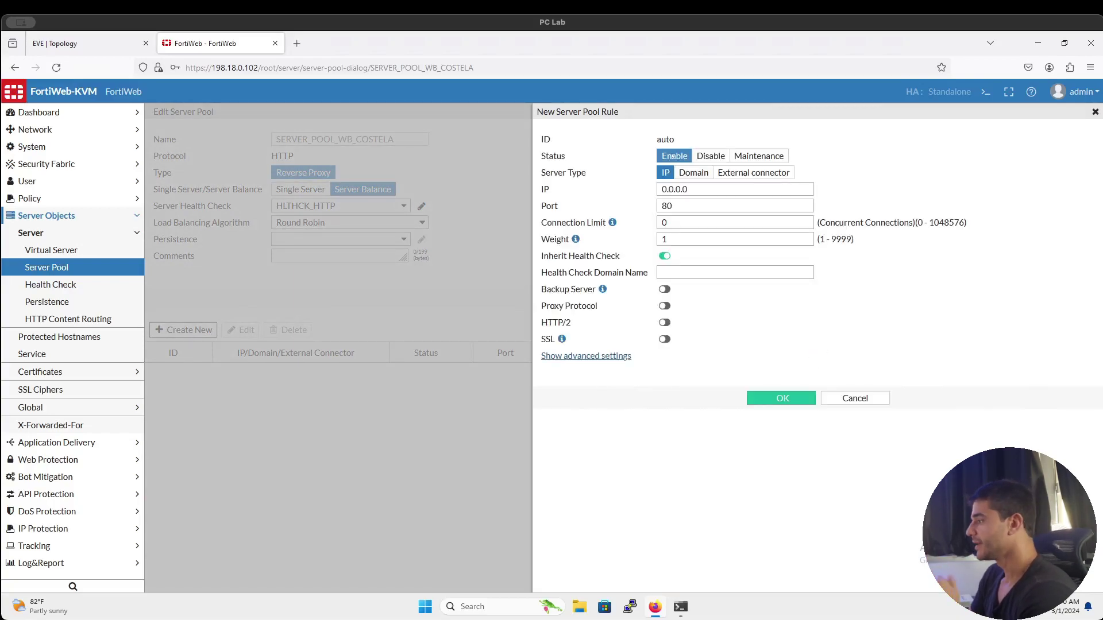
left_click(683, 173)
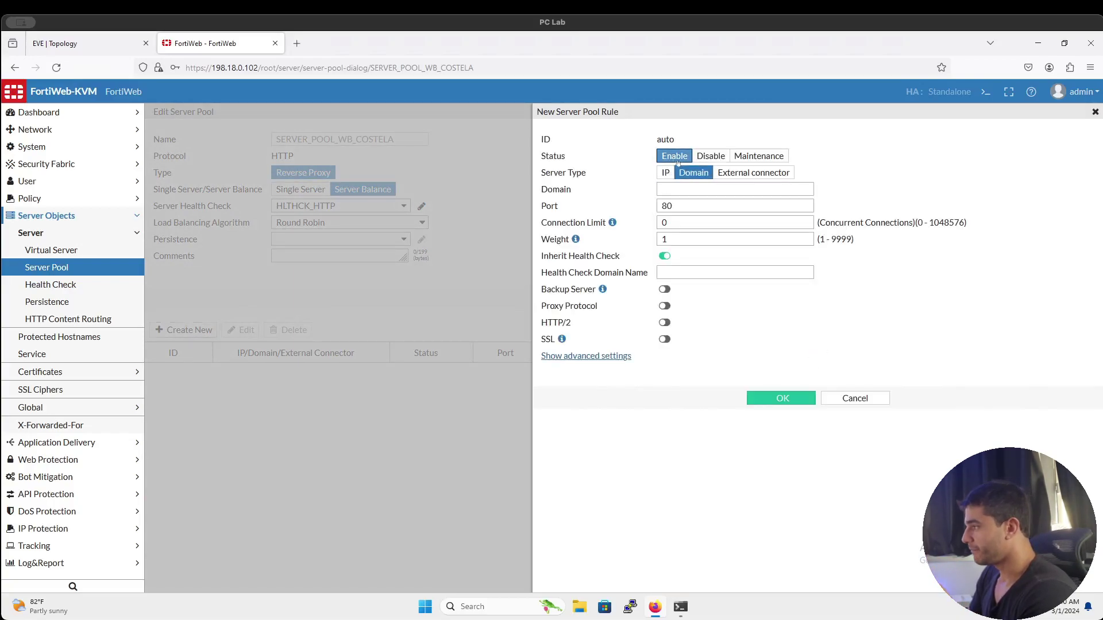
left_click(665, 172)
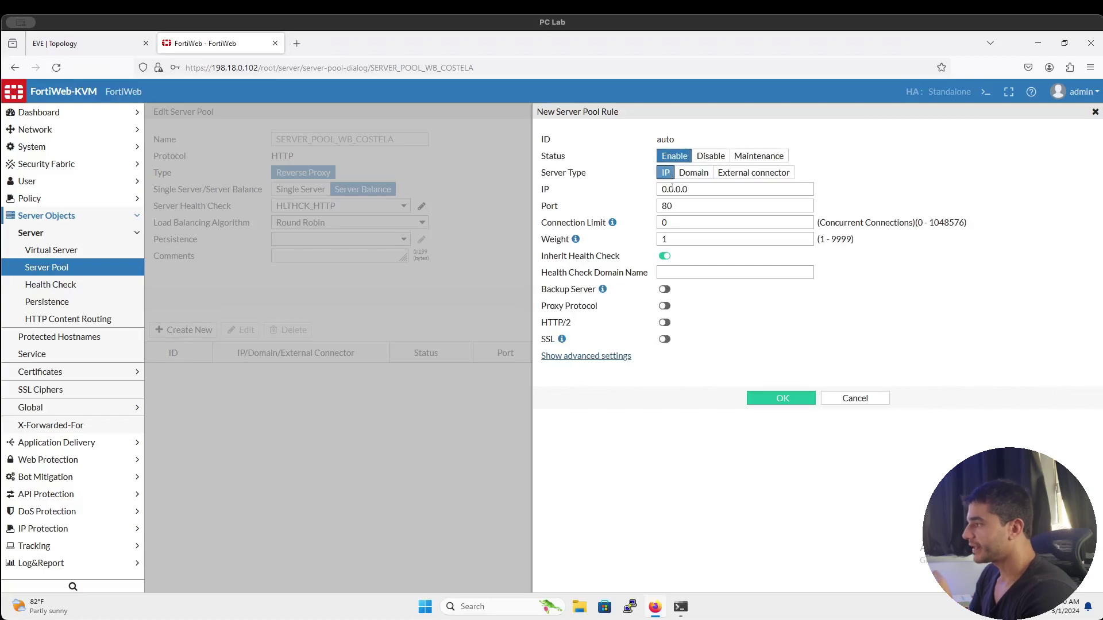
left_click(675, 189)
key("ctrl+a")
type("192.16")
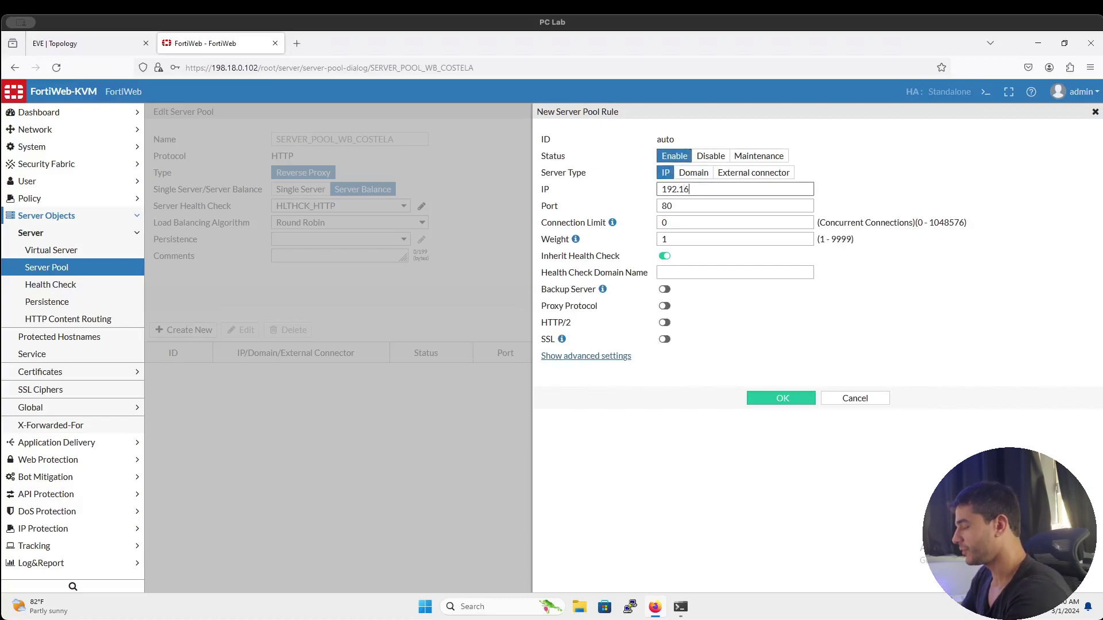
type("8.10.10")
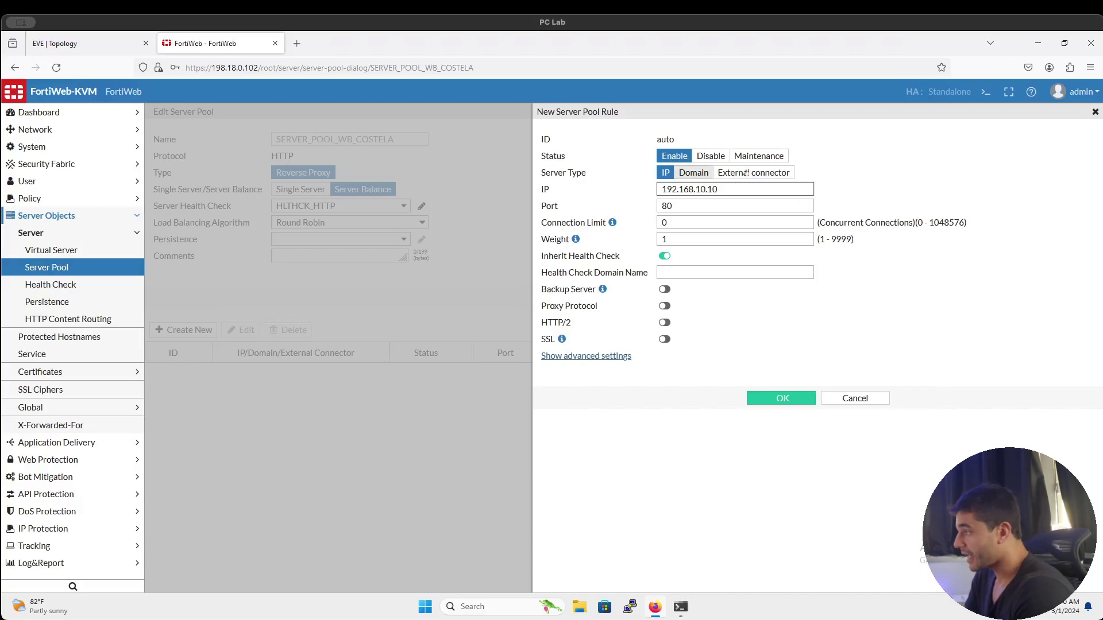
Keep port 80 and save the 192.168.10.10 pool member
double_click(726, 206)
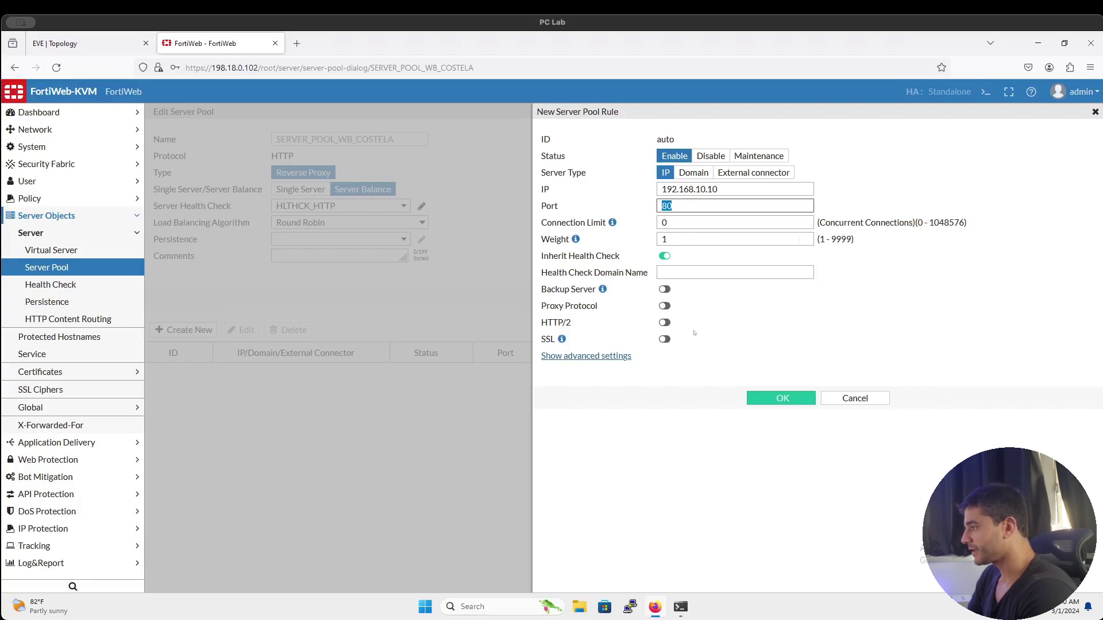
left_click(719, 363)
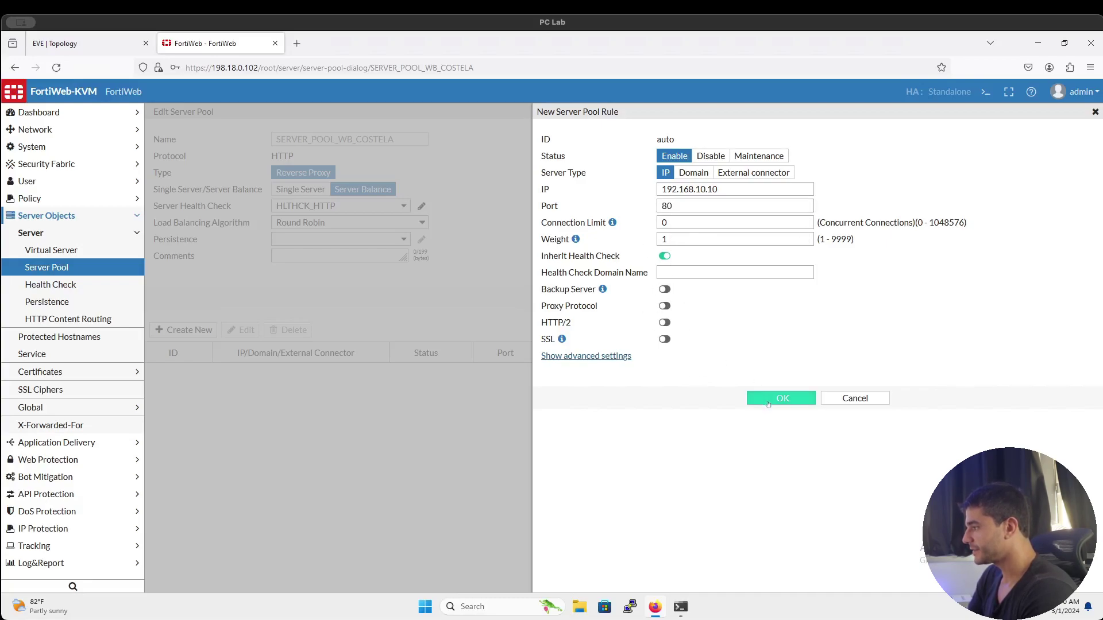
left_click(618, 357)
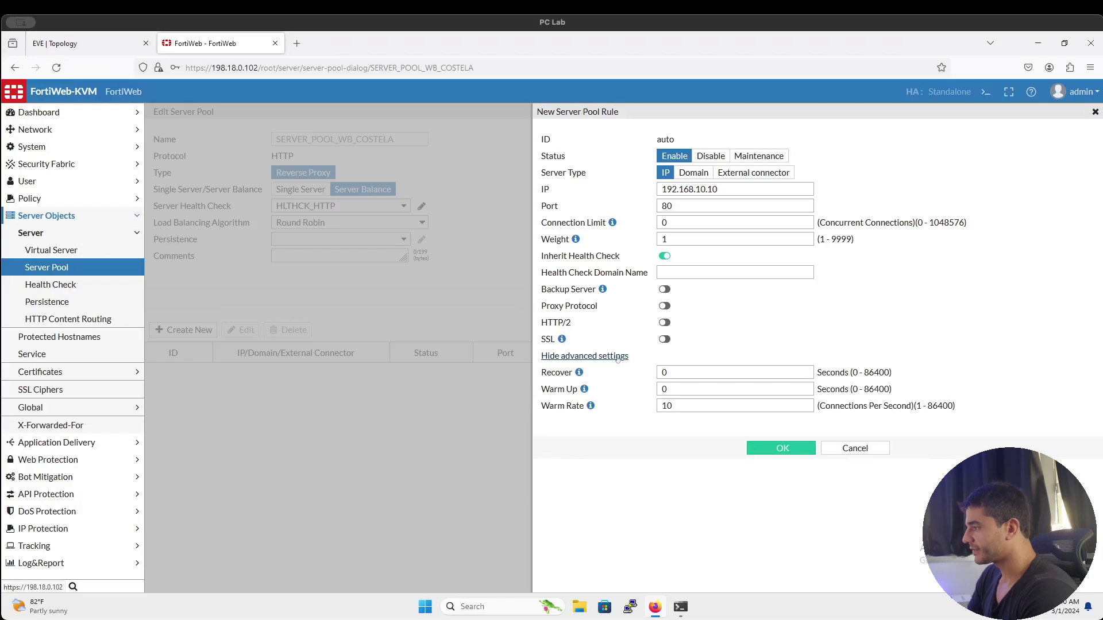
left_click(618, 357)
left_click(764, 400)
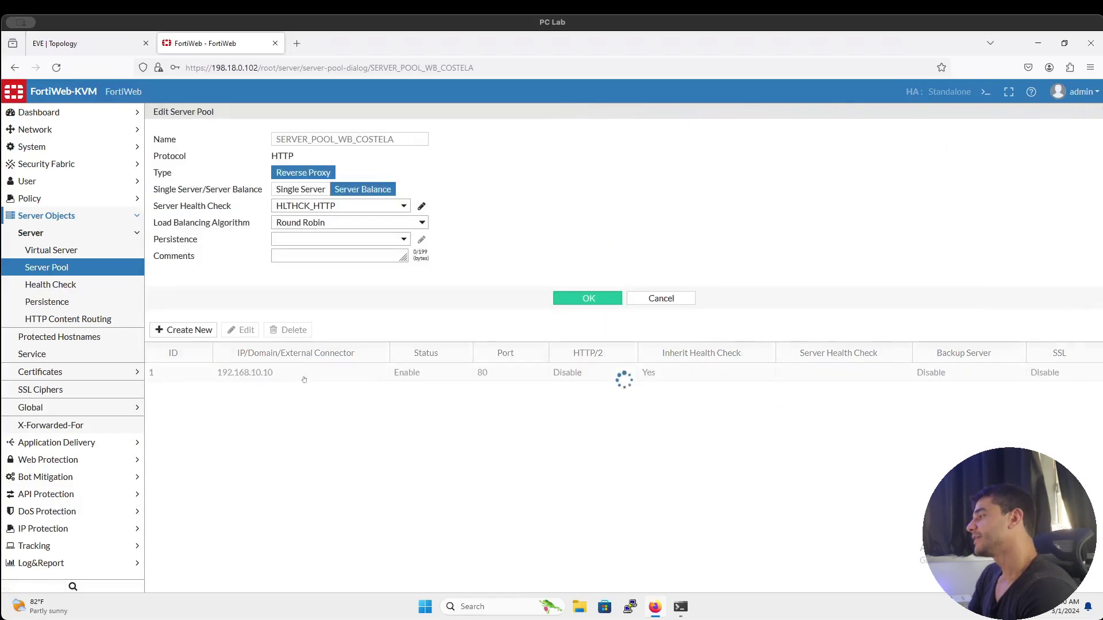
left_click(293, 372)
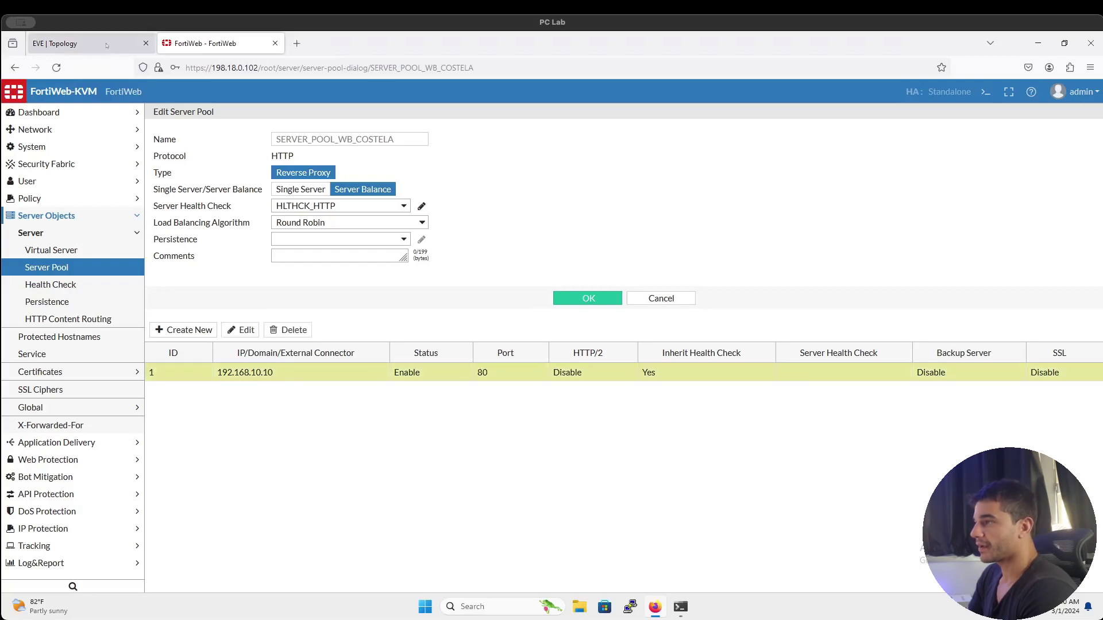
Add 192.168.10.11 on port 80 as a second pool server
left_click(106, 45)
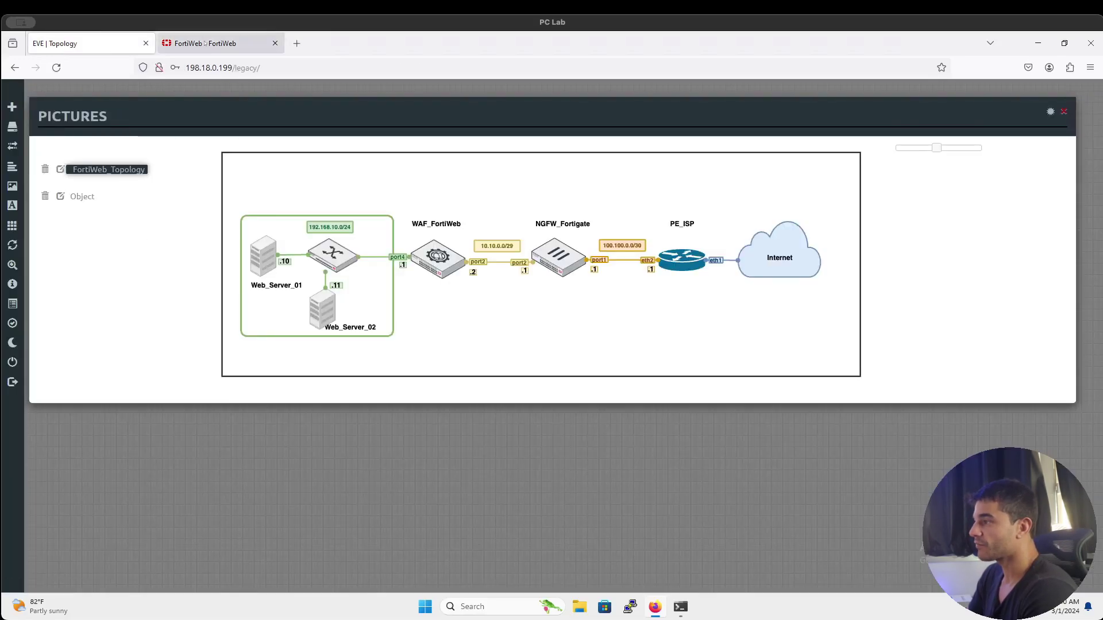
left_click(205, 44)
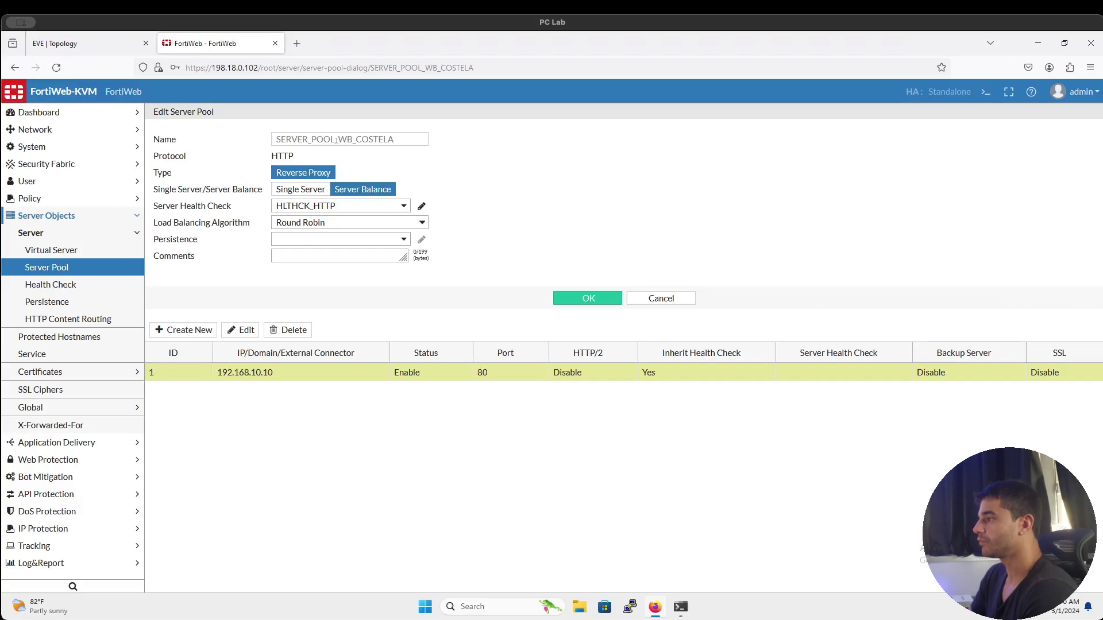
left_click(188, 330)
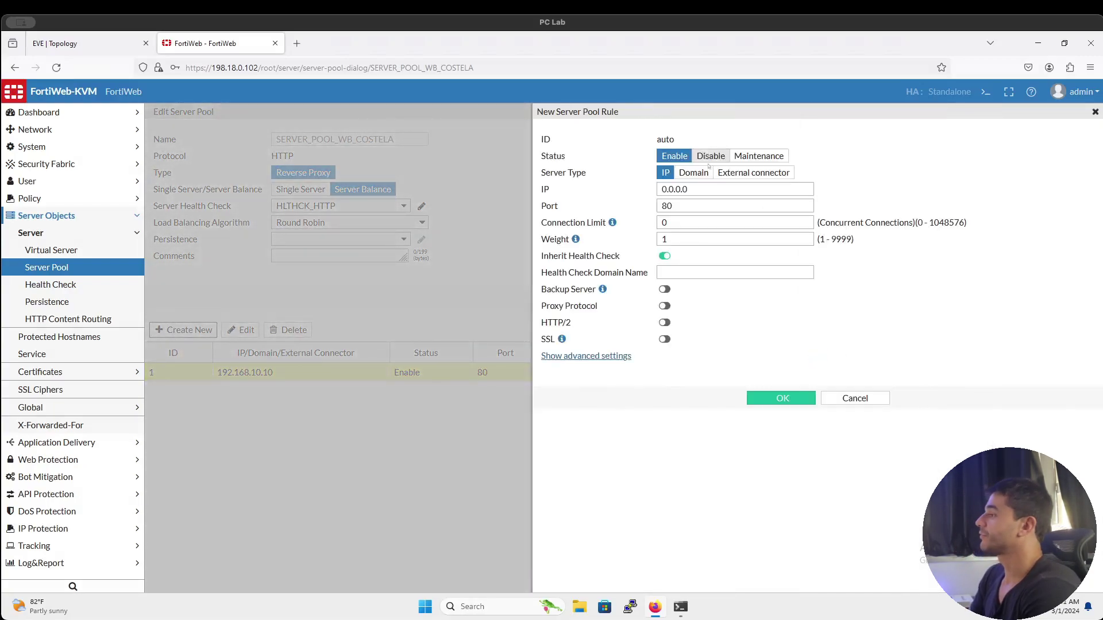
double_click(675, 189)
type("192.1")
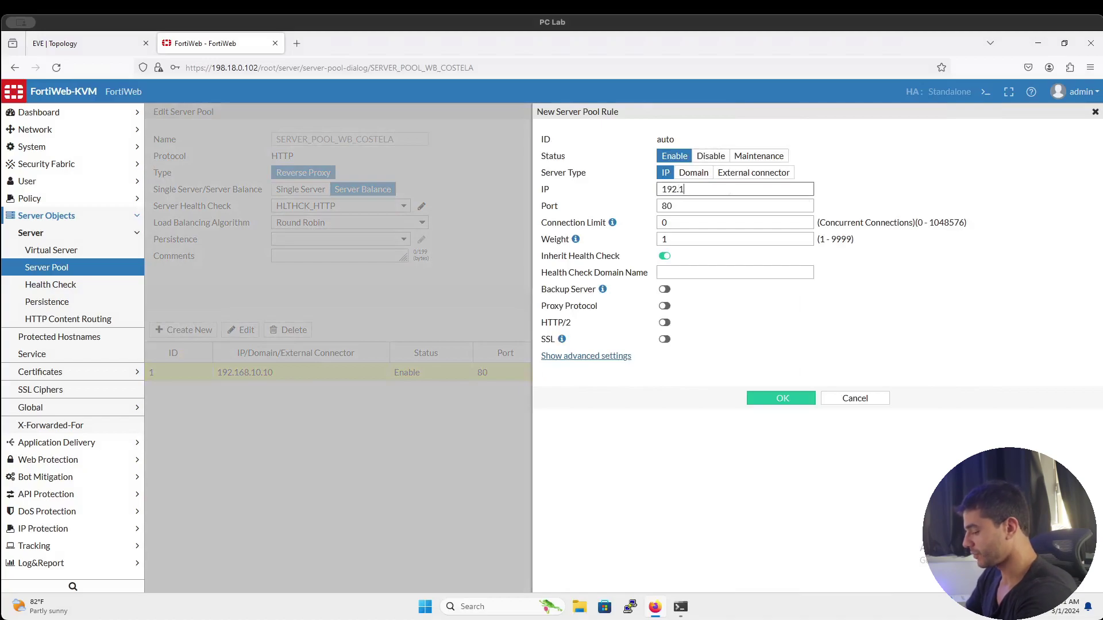
type("68.10.11")
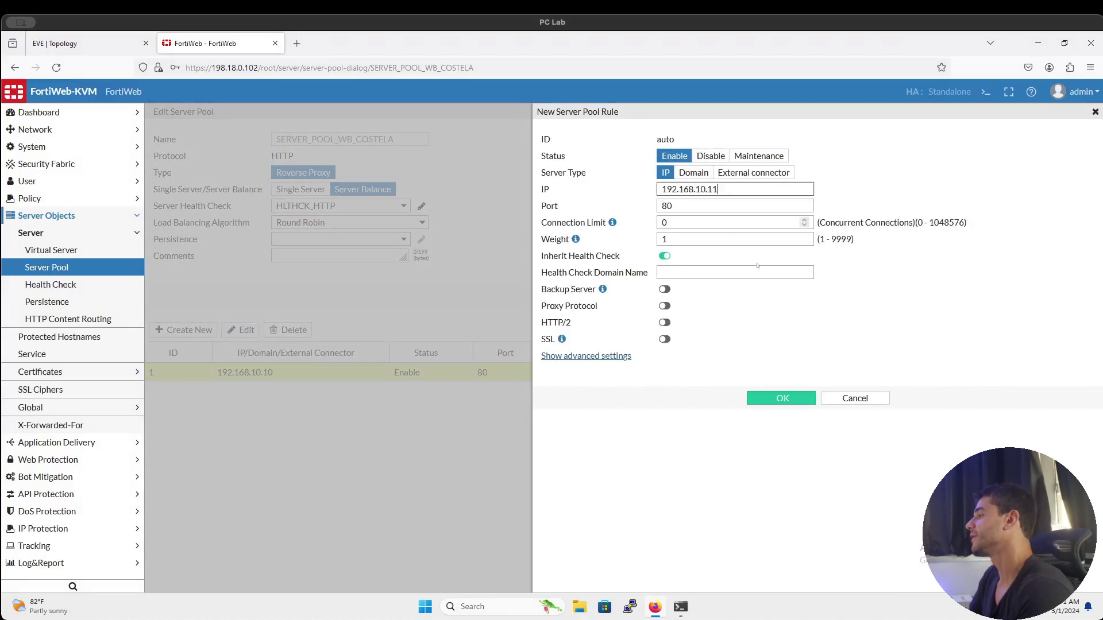
key("Return")
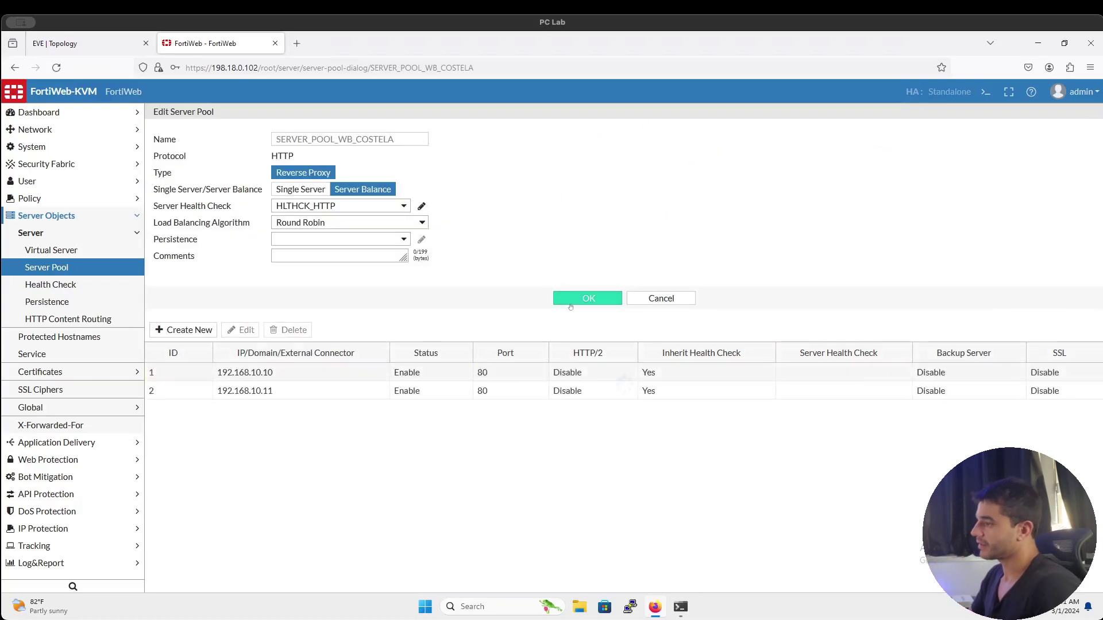
Save the pool and review the 192.168.10.10 and 192.168.10.11 entries
left_click(571, 303)
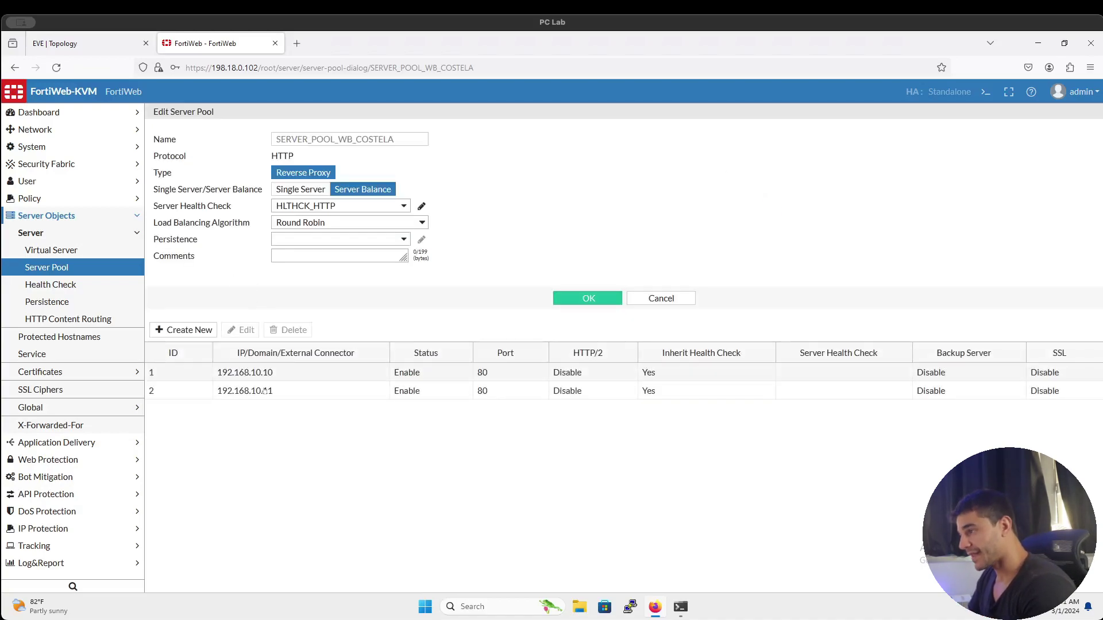
left_click(264, 391)
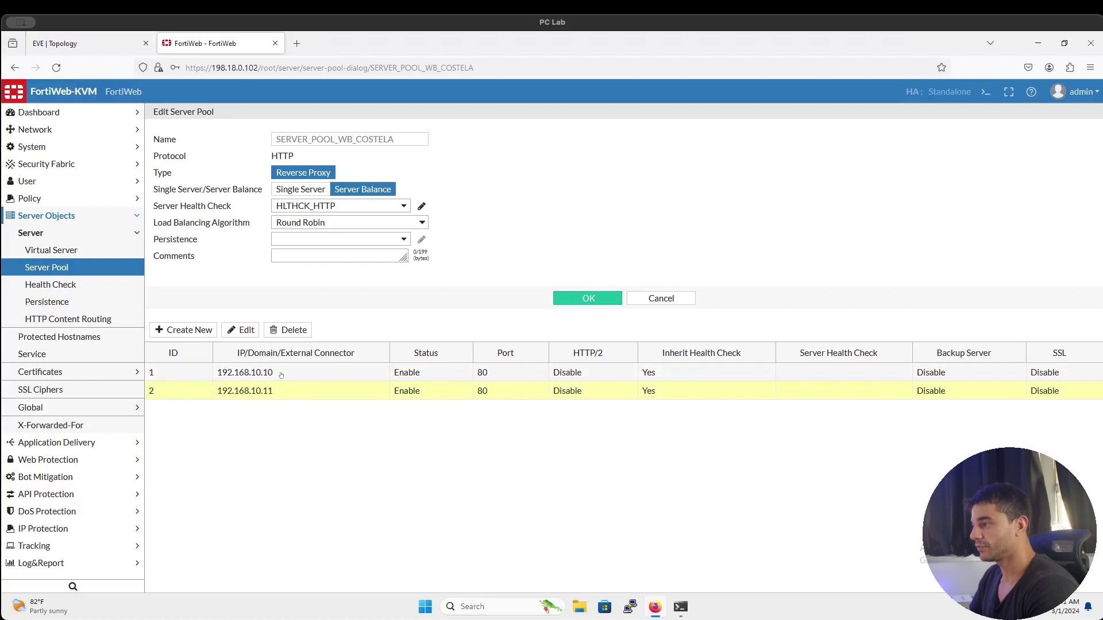
left_click(281, 375)
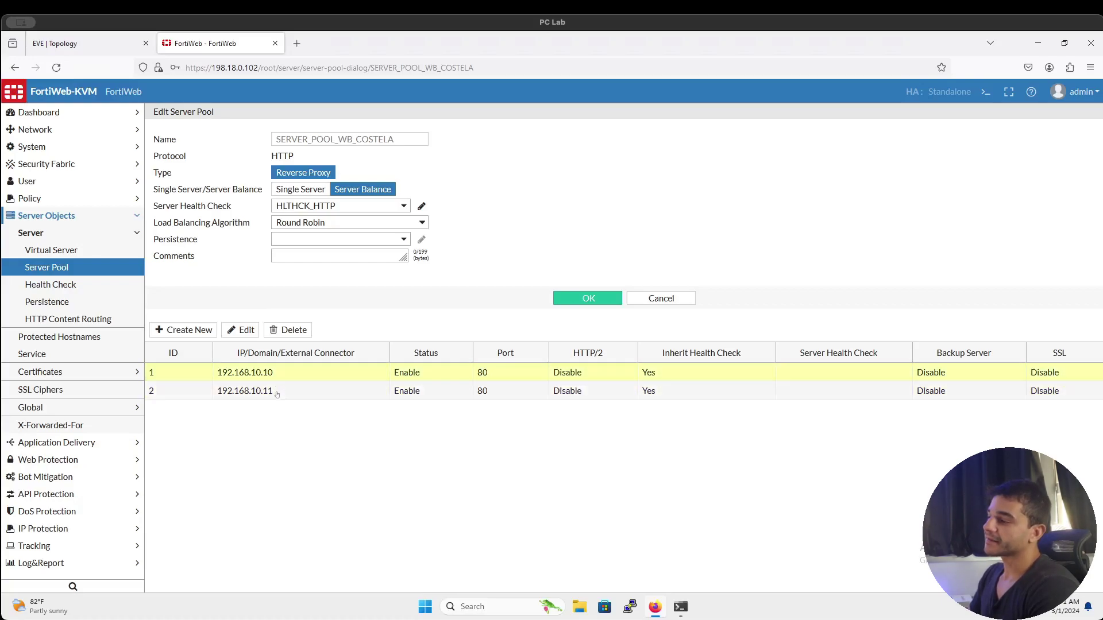
left_click(58, 252)
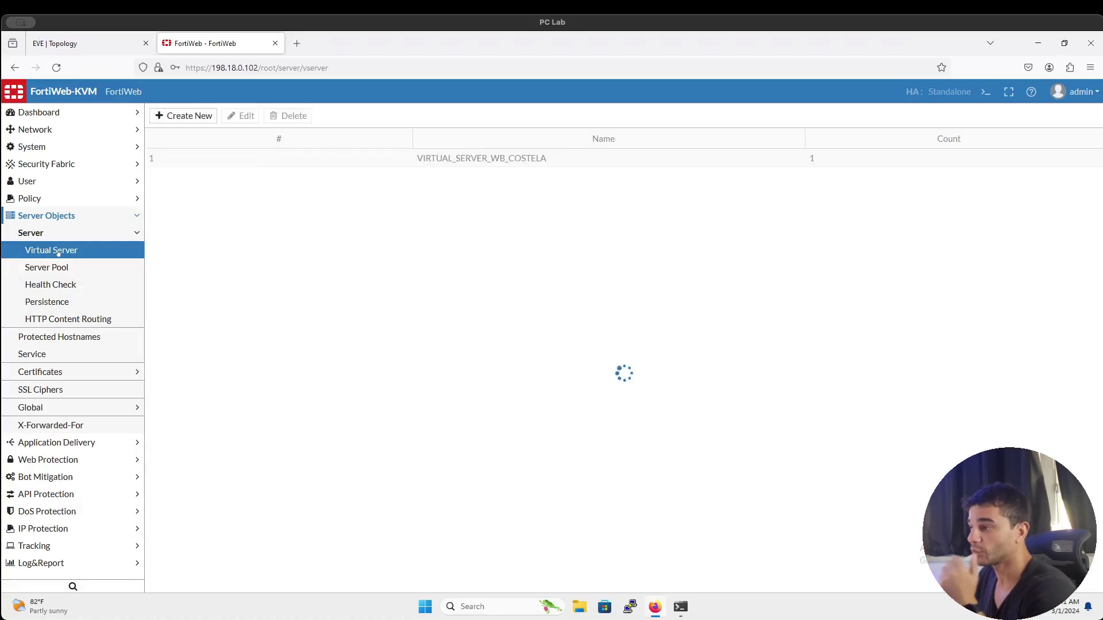
Review the server objects against the reverse-proxy prerequisites diagram, then open Server Policy
left_click(288, 161)
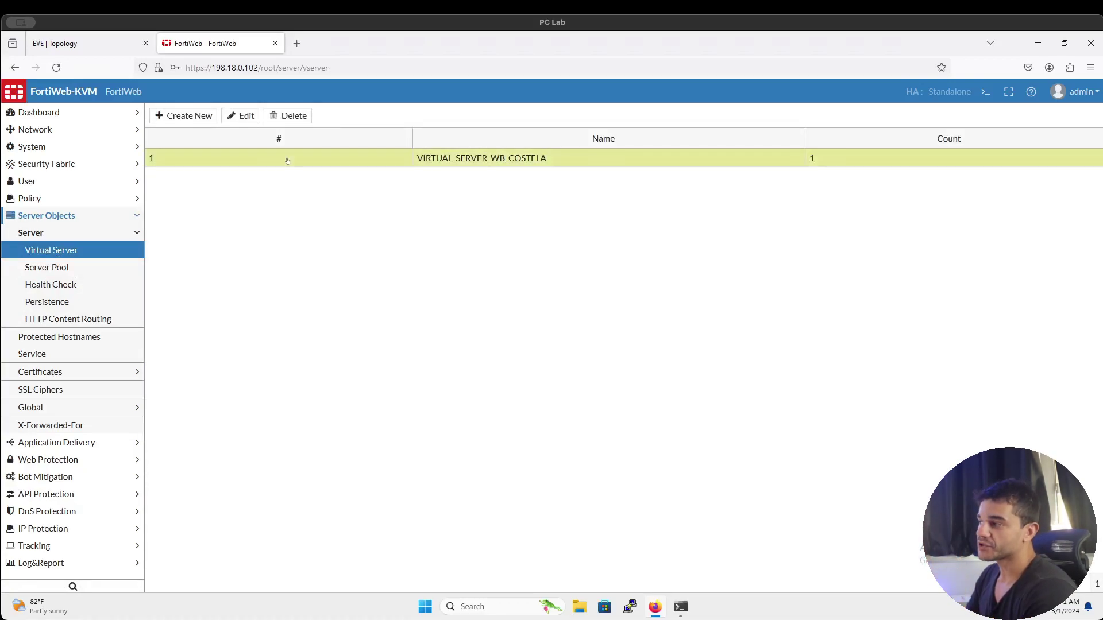
left_click(112, 283)
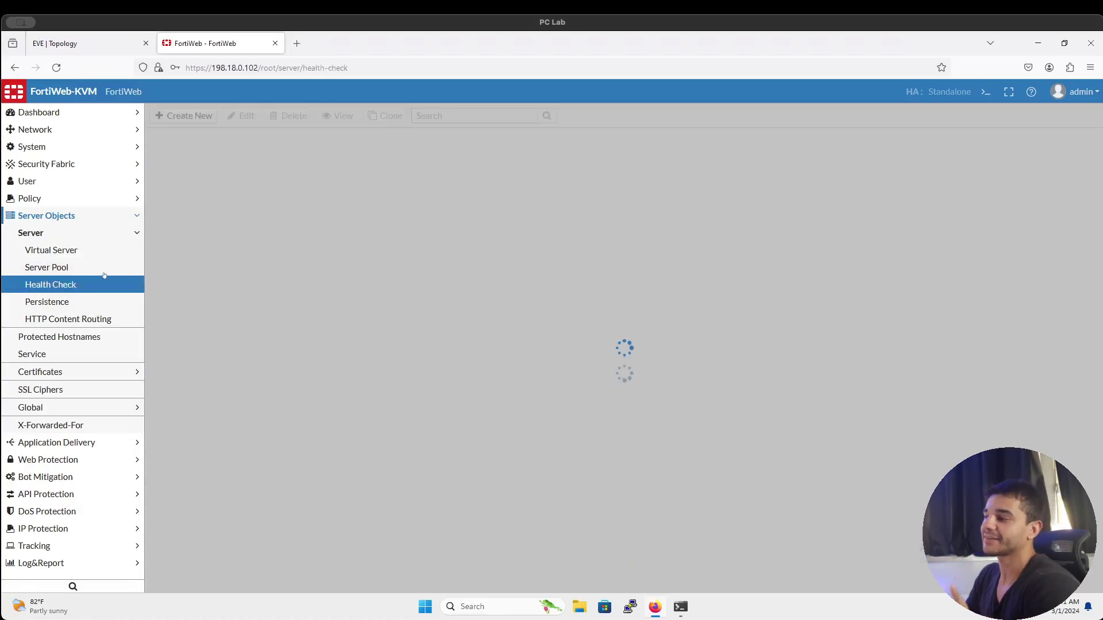
left_click(104, 273)
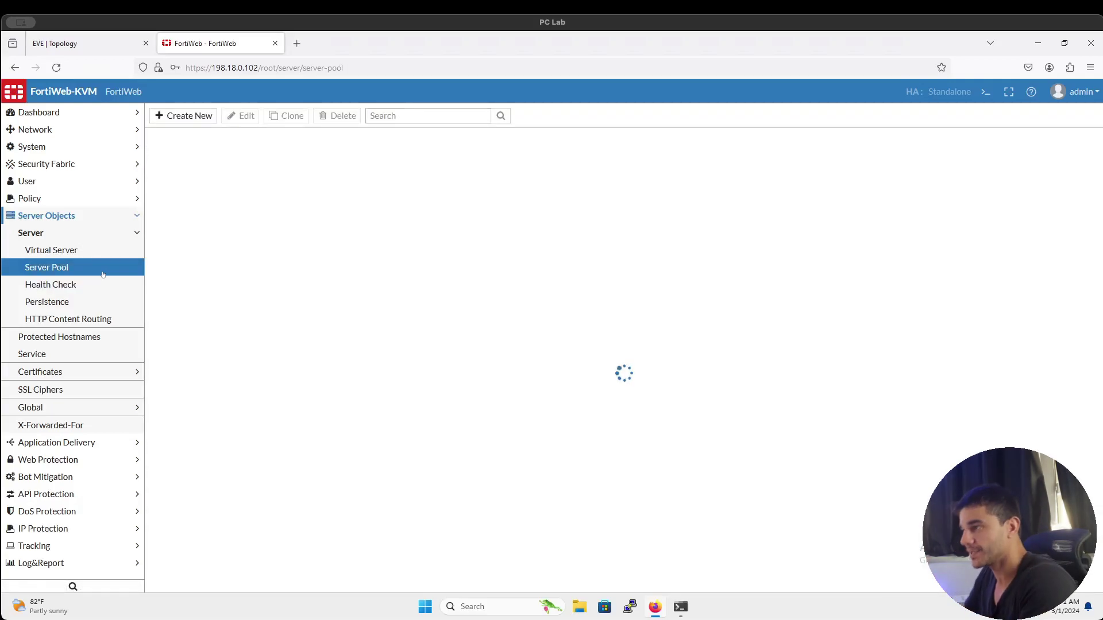
left_click(91, 48)
left_click(85, 197)
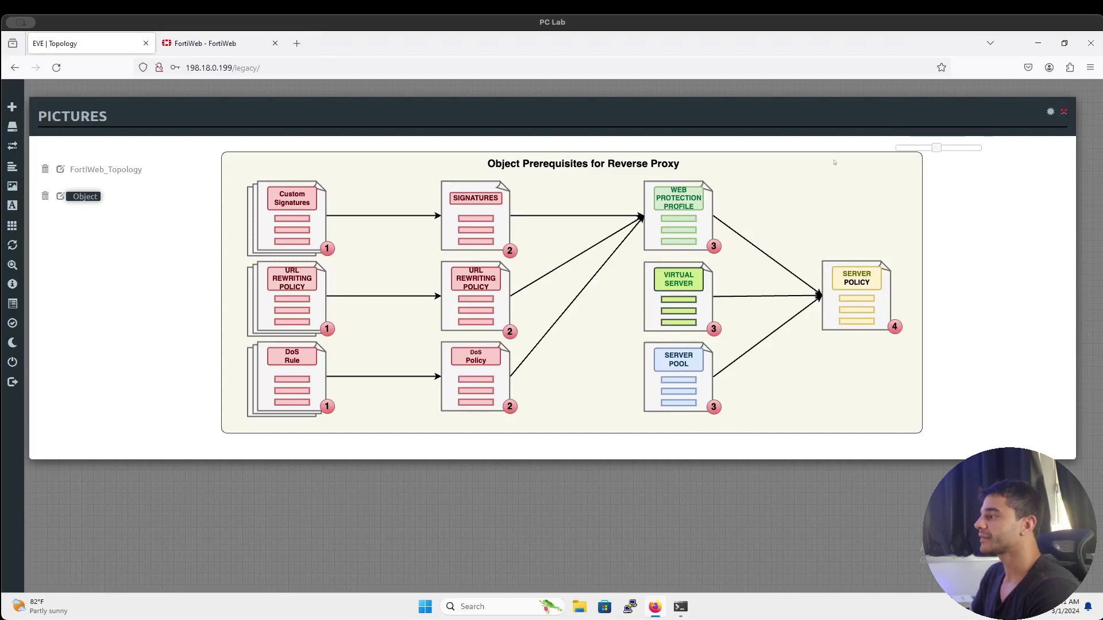
left_click(204, 43)
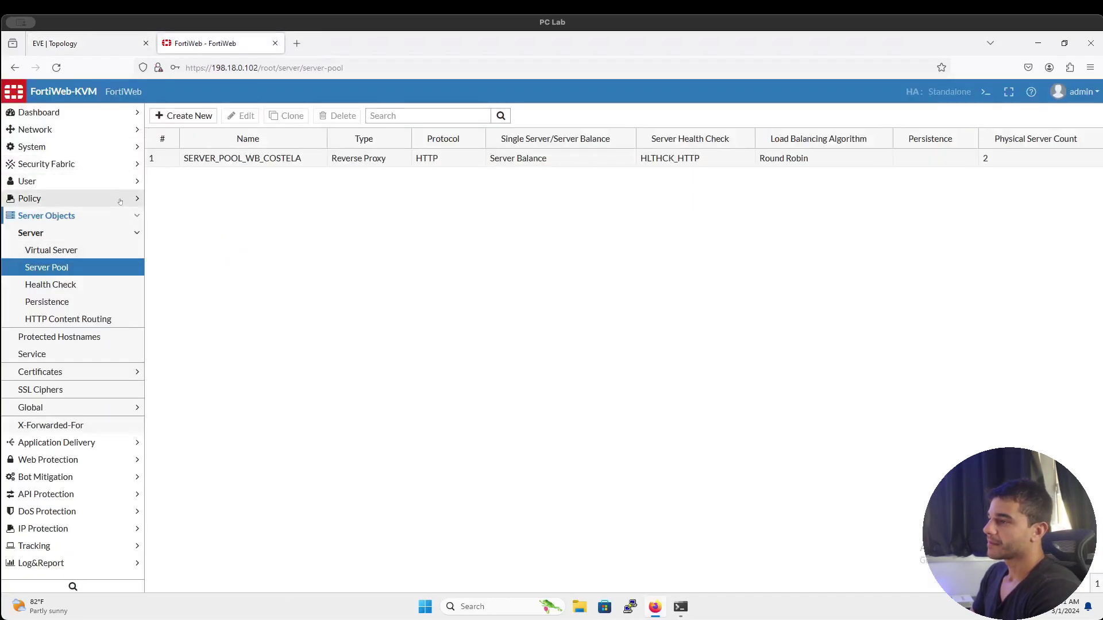
left_click(117, 200)
left_click(115, 216)
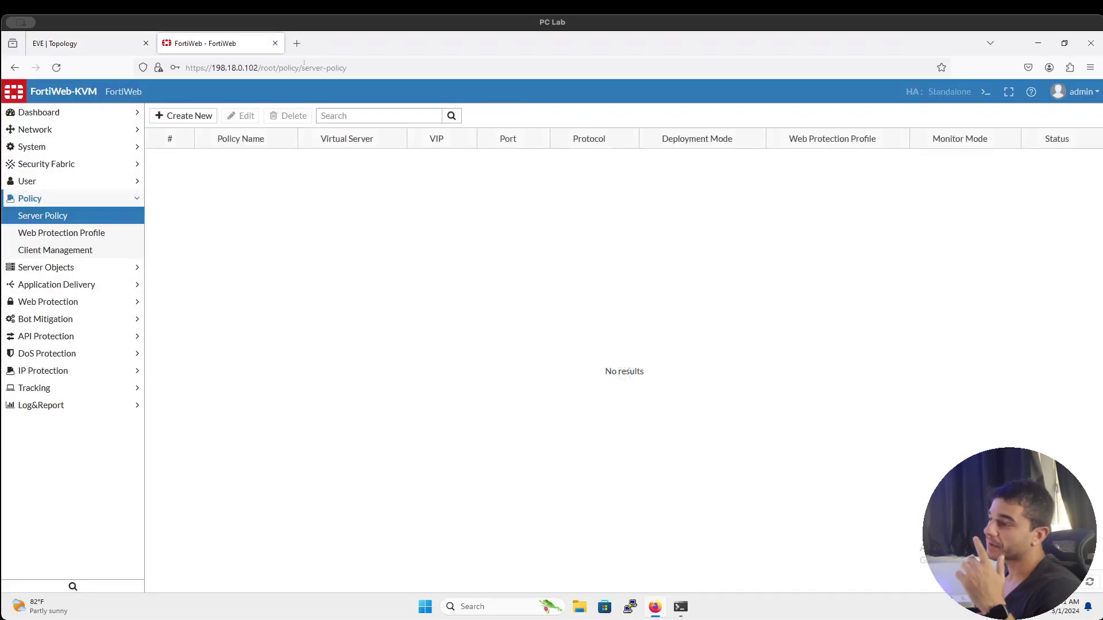
Create a new server policy named SERVER_POLICY_WB_COSTELA
left_click(211, 118)
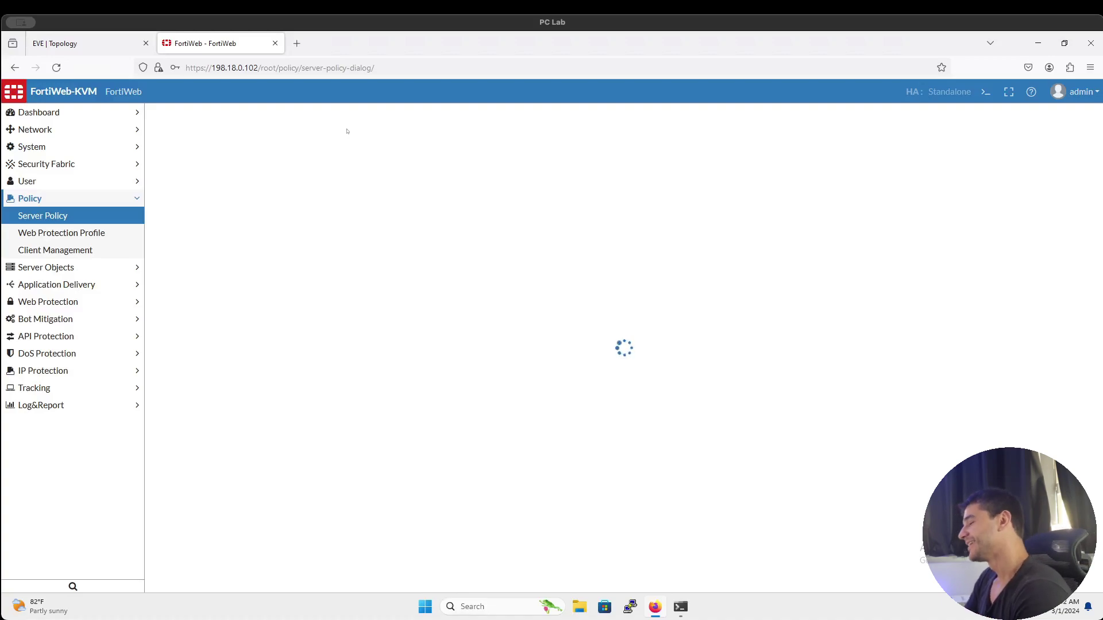
type("SERVER_")
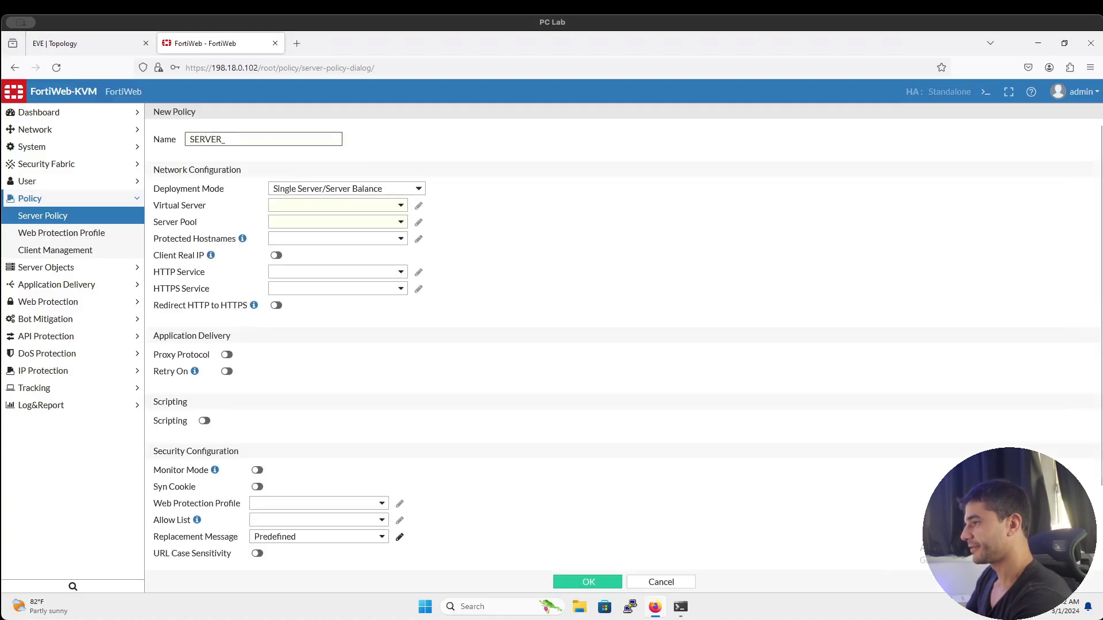
type("POLICY")
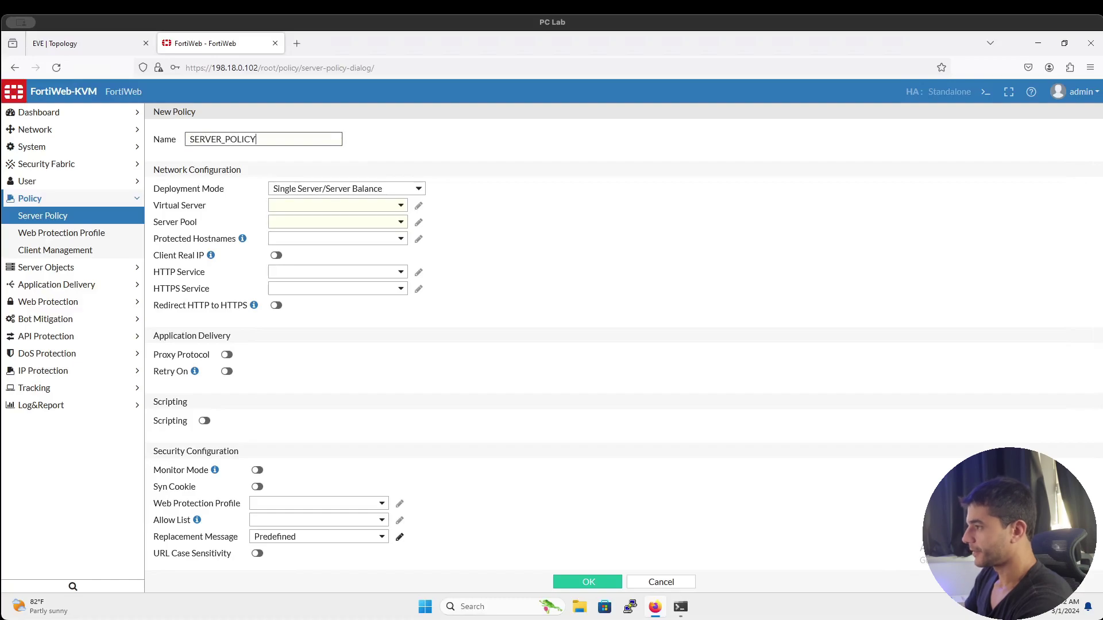
type("_COSTELA")
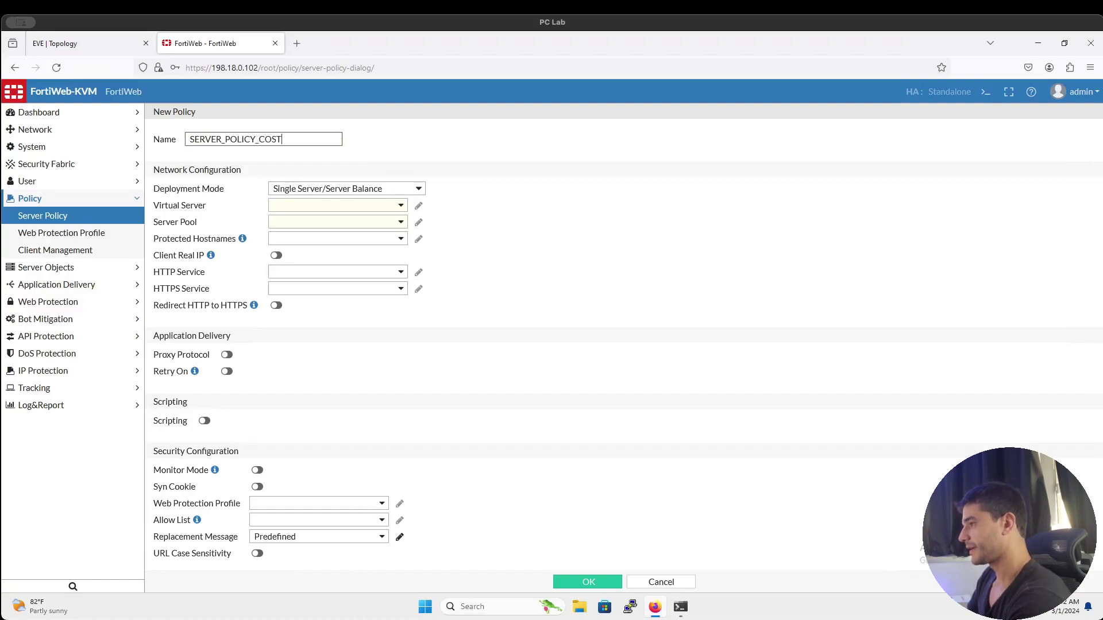
left_click(257, 139)
type("WB_")
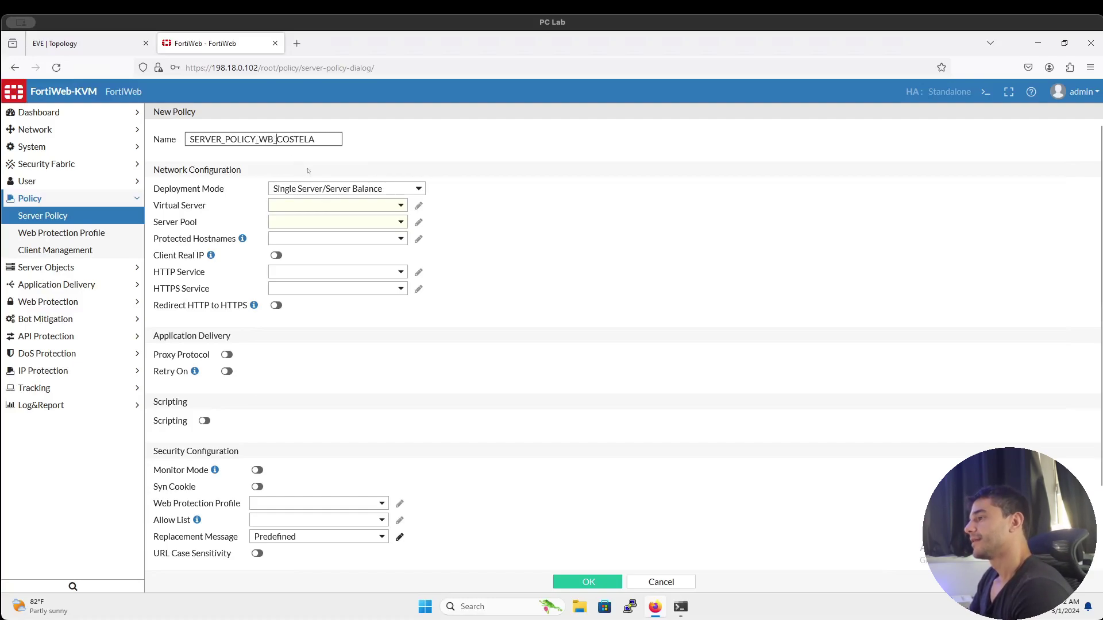
Use Server Balance with VIRTUAL_SERVER_WB_COSTELA, SERVER_POOL_WB_COSTELA and the HTTP service
left_click(317, 188)
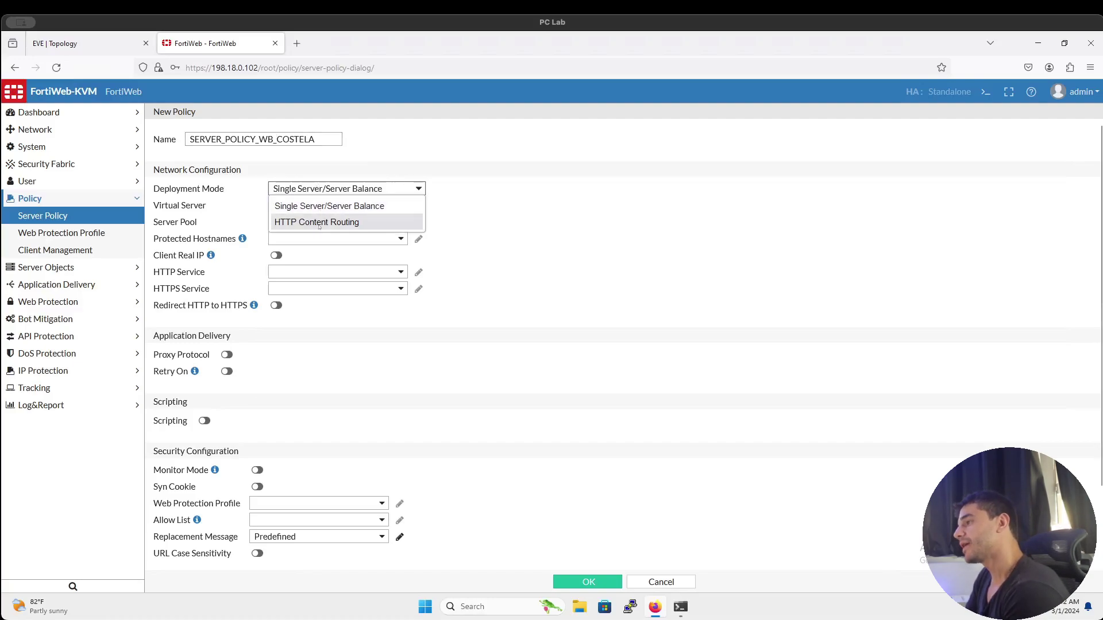
left_click(344, 208)
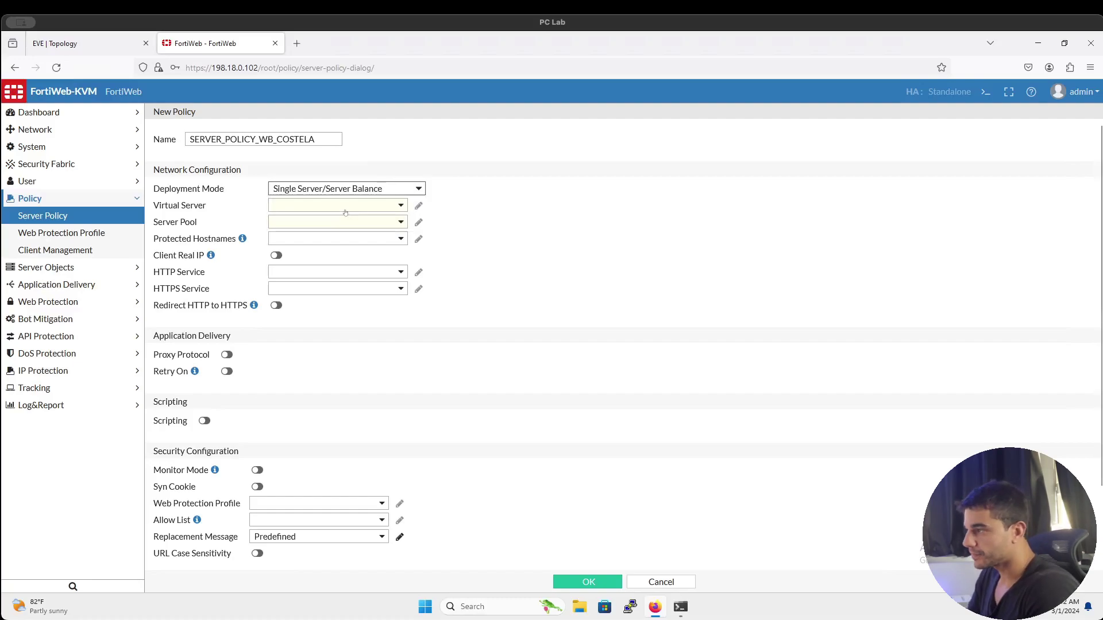
left_click(345, 210)
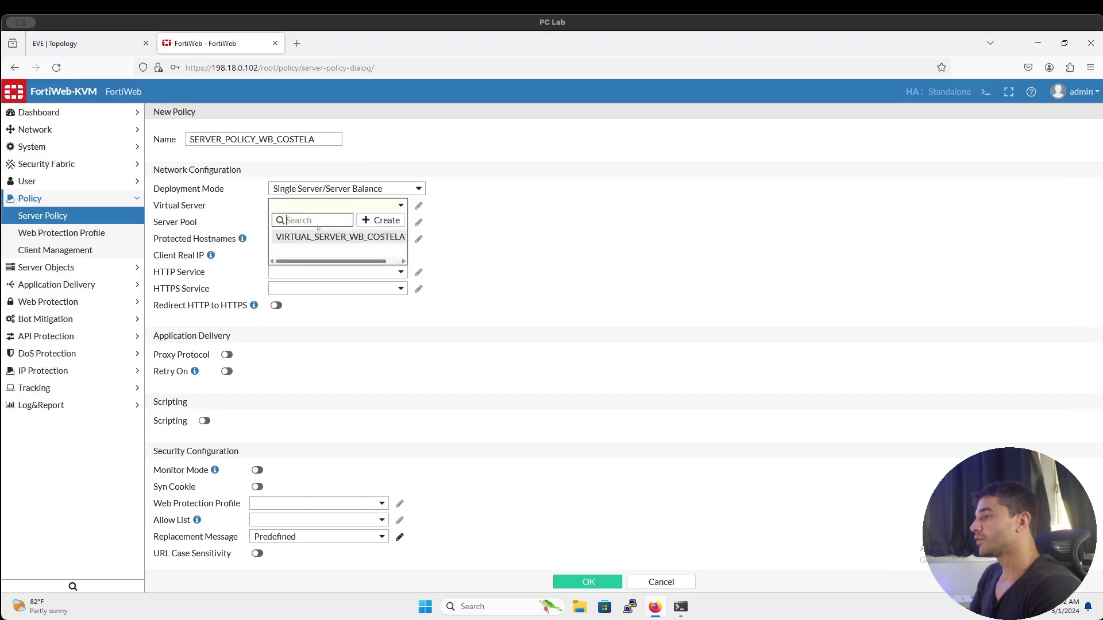
left_click(309, 238)
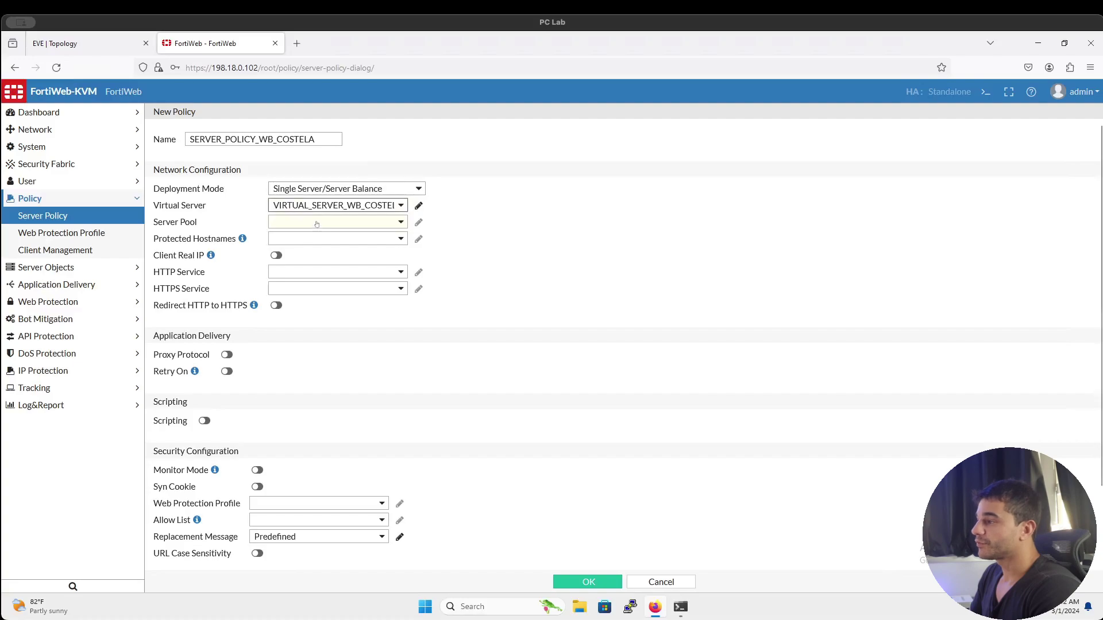
left_click(315, 224)
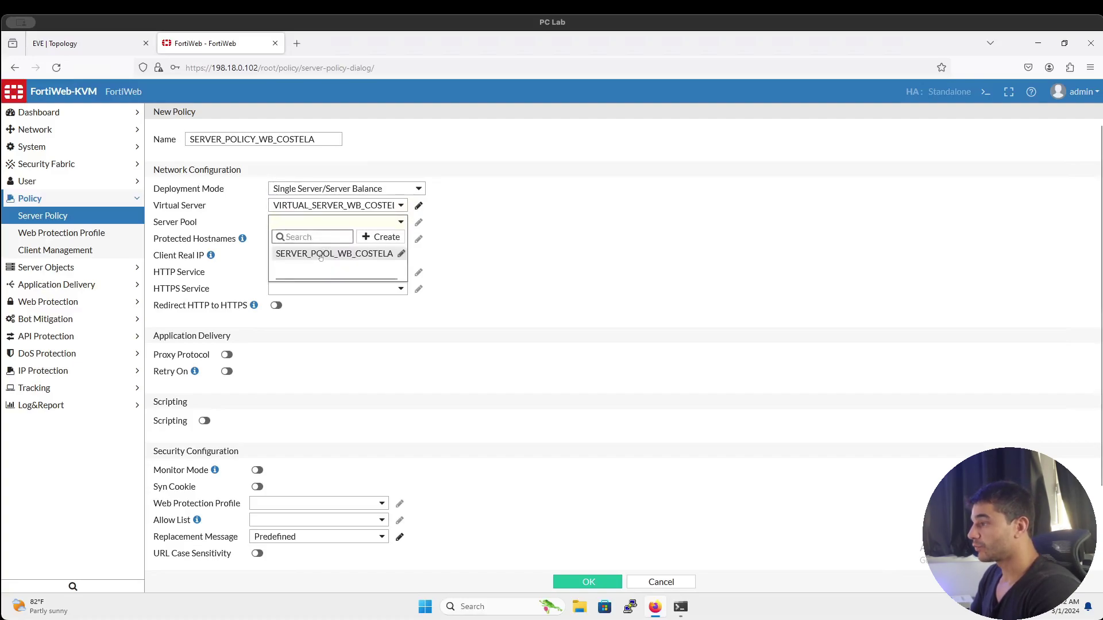
left_click(321, 254)
scroll(320, 256, "down", 1)
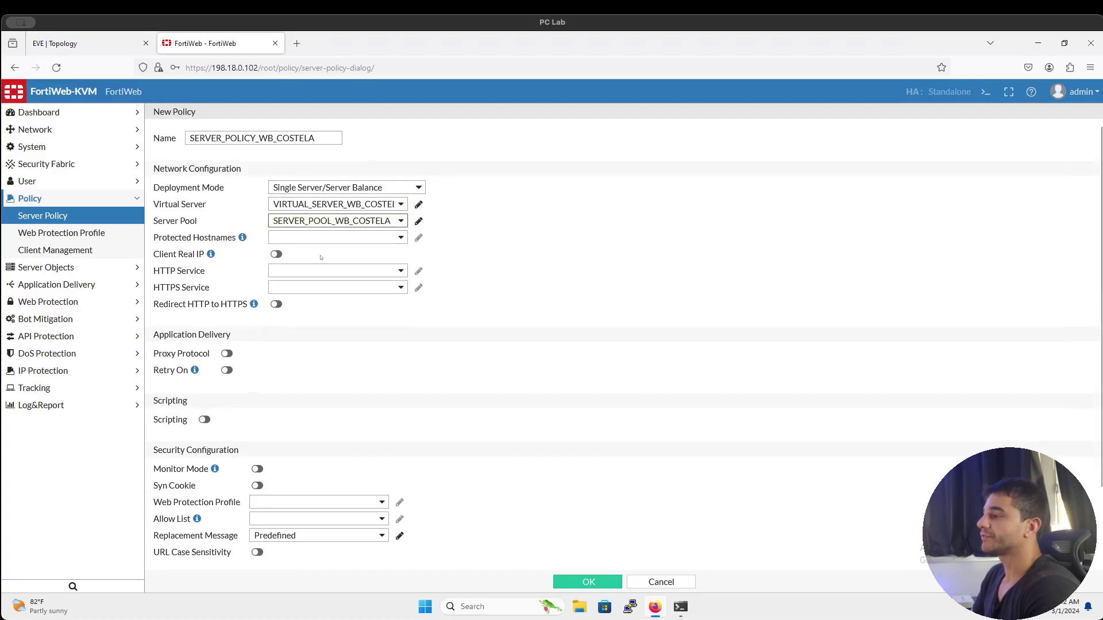
left_click(318, 260)
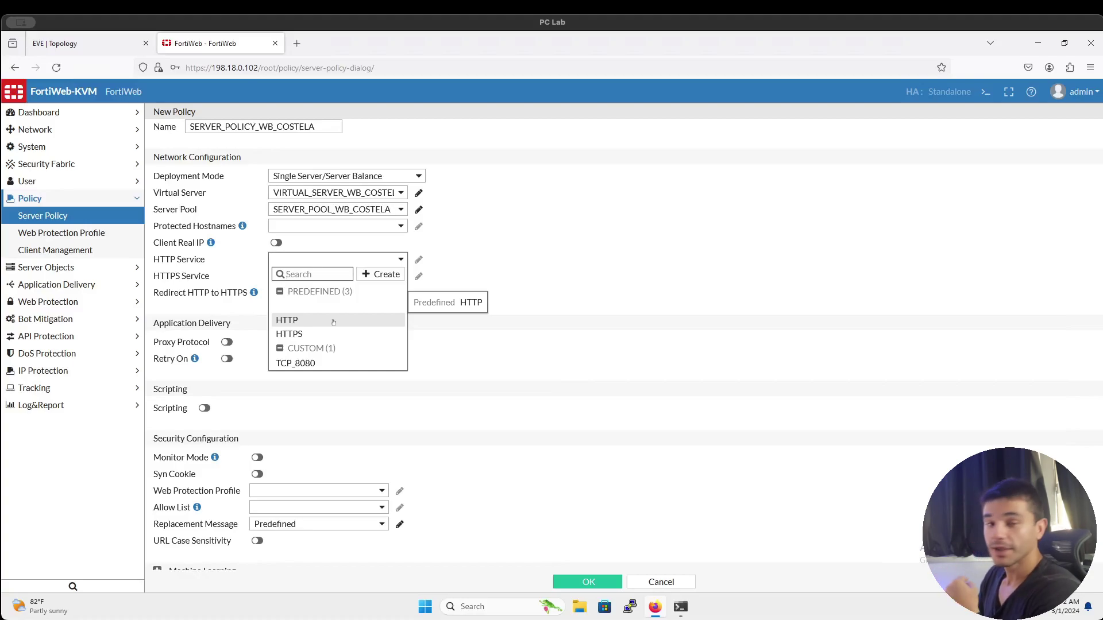
left_click(333, 322)
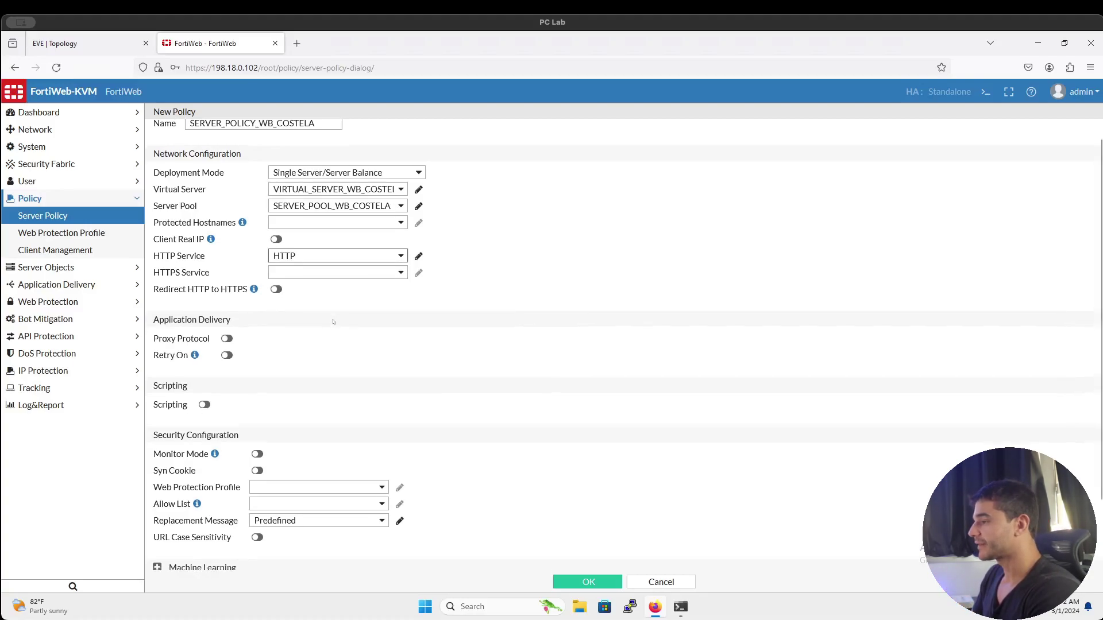
Enable Proxy Protocol and Monitor Mode, choose Inline Standard Protection, and save the policy
scroll(333, 322, "down", 1)
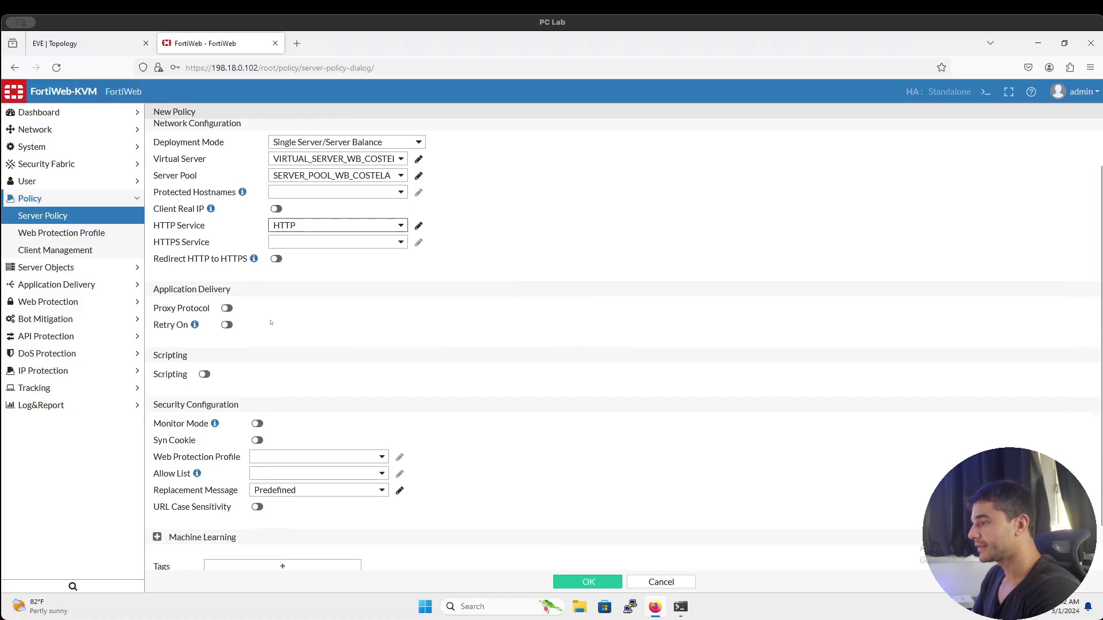
left_click(227, 309)
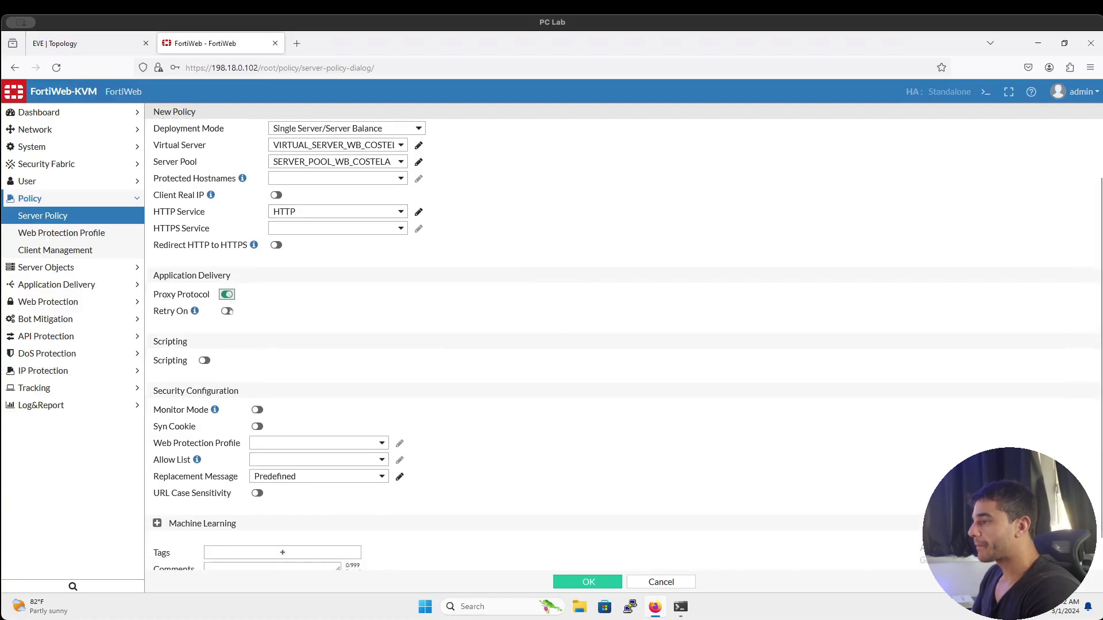
scroll(228, 309, "down", 1)
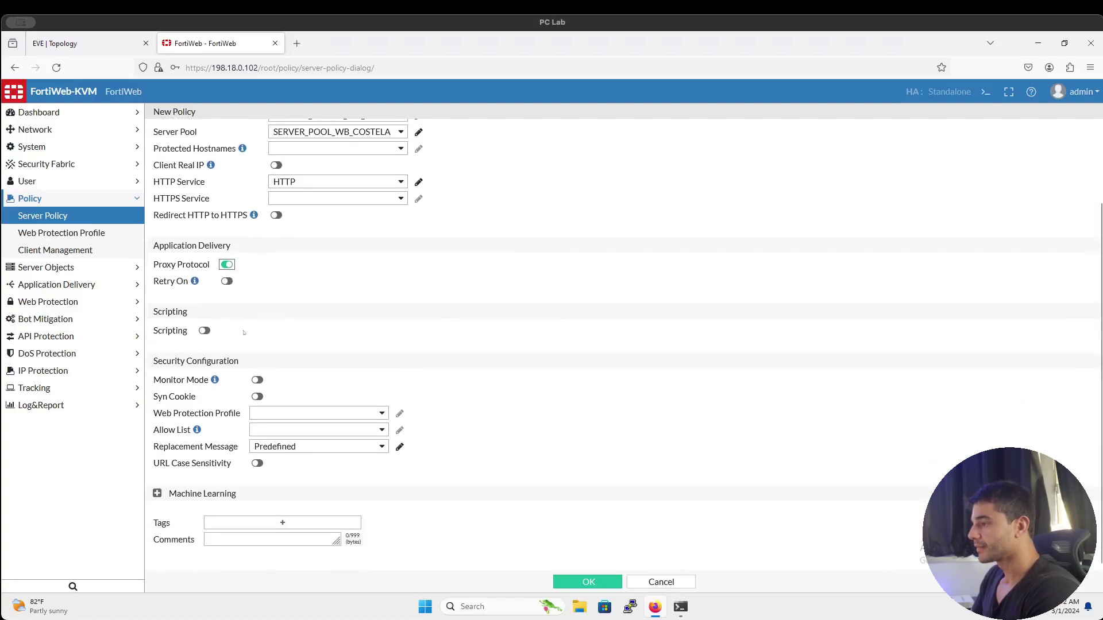
left_click(257, 382)
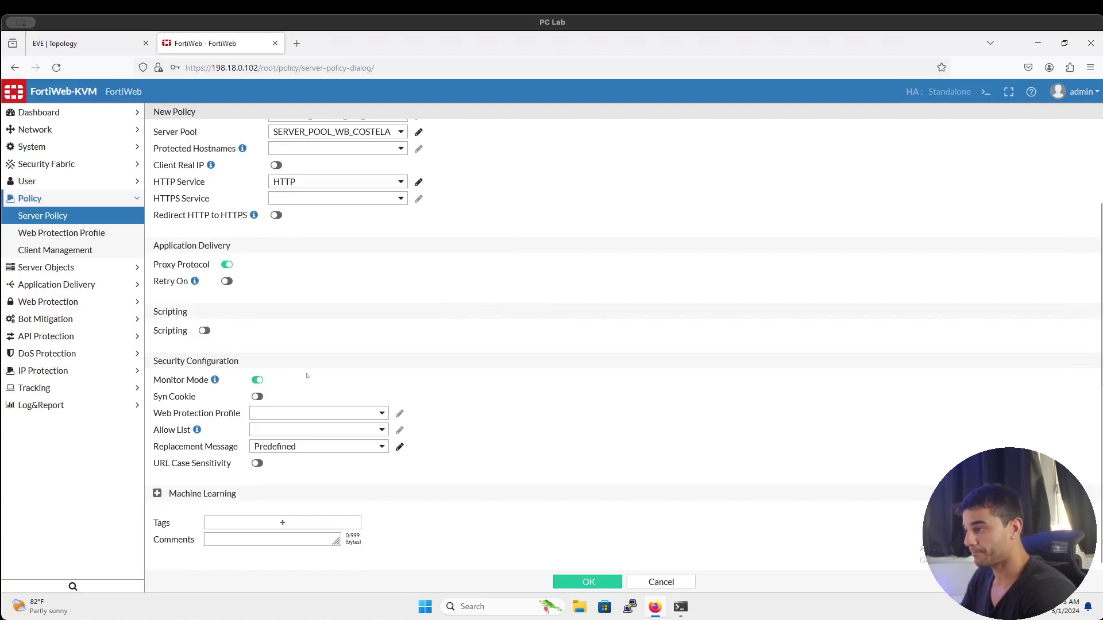
left_click(331, 413)
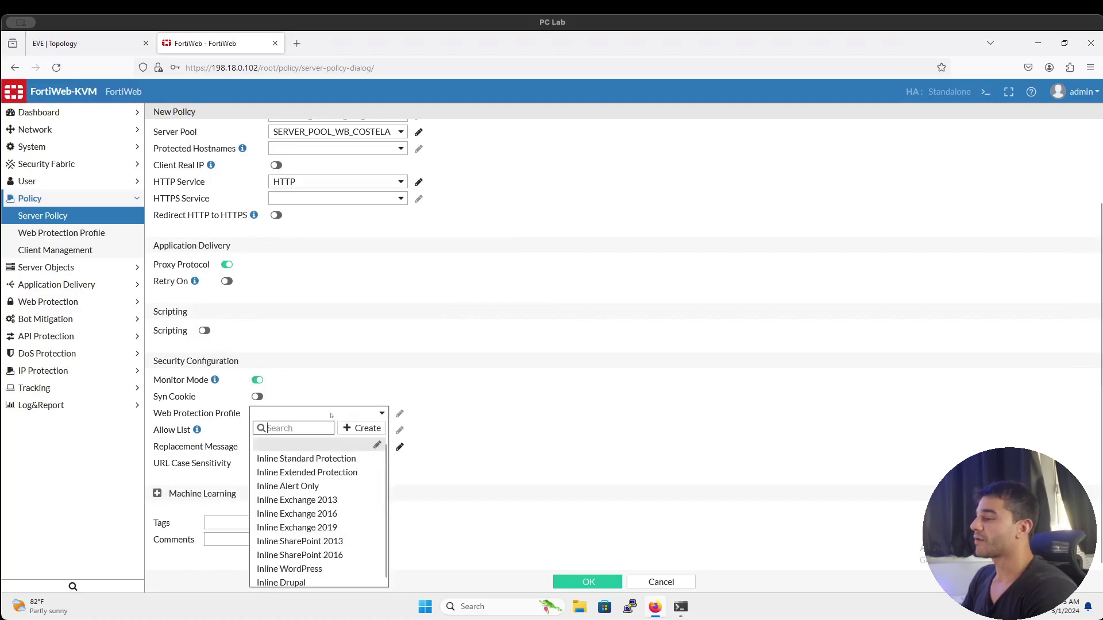
left_click(318, 459)
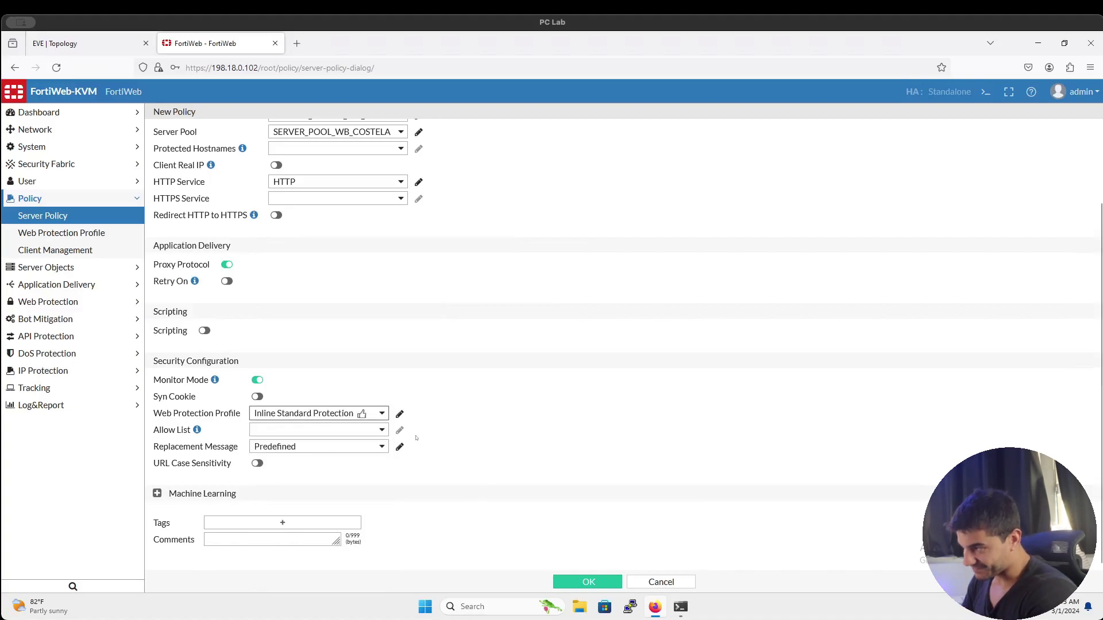
left_click(566, 582)
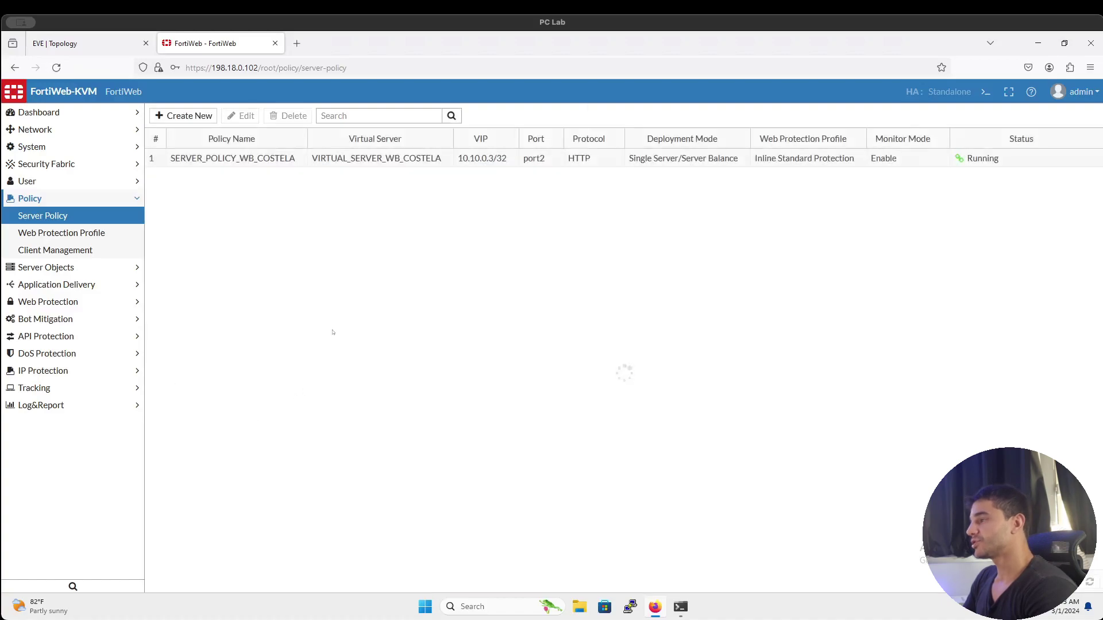
After viewing the FortiWeb_Topology picture, disable Proxy Protocol in SERVER_POLICY_WB_COSTELA and save
left_click(221, 158)
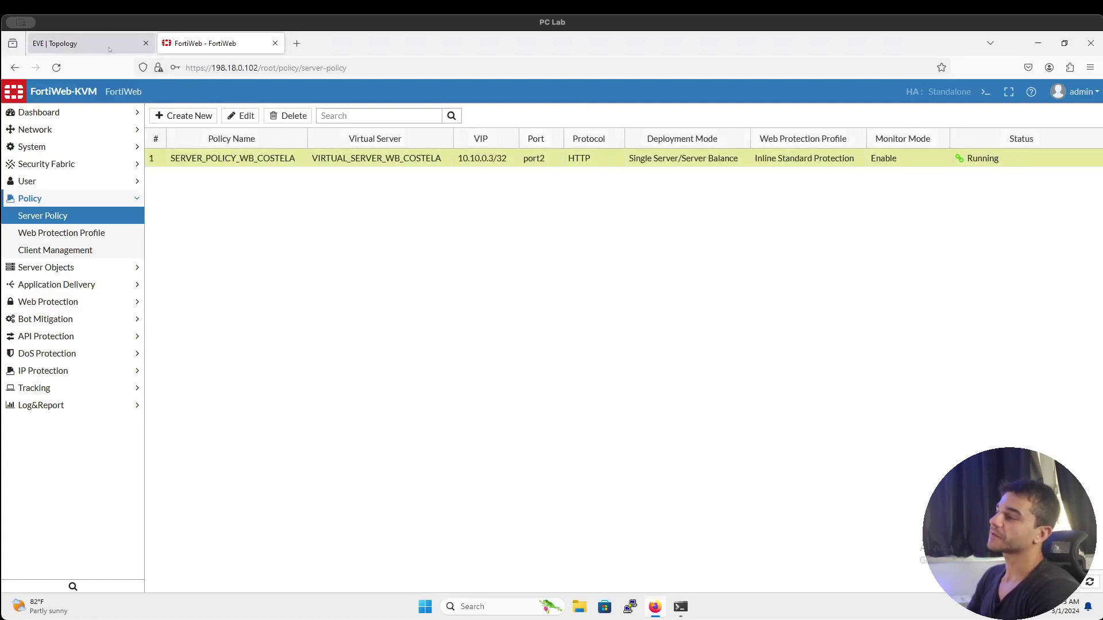
left_click(87, 44)
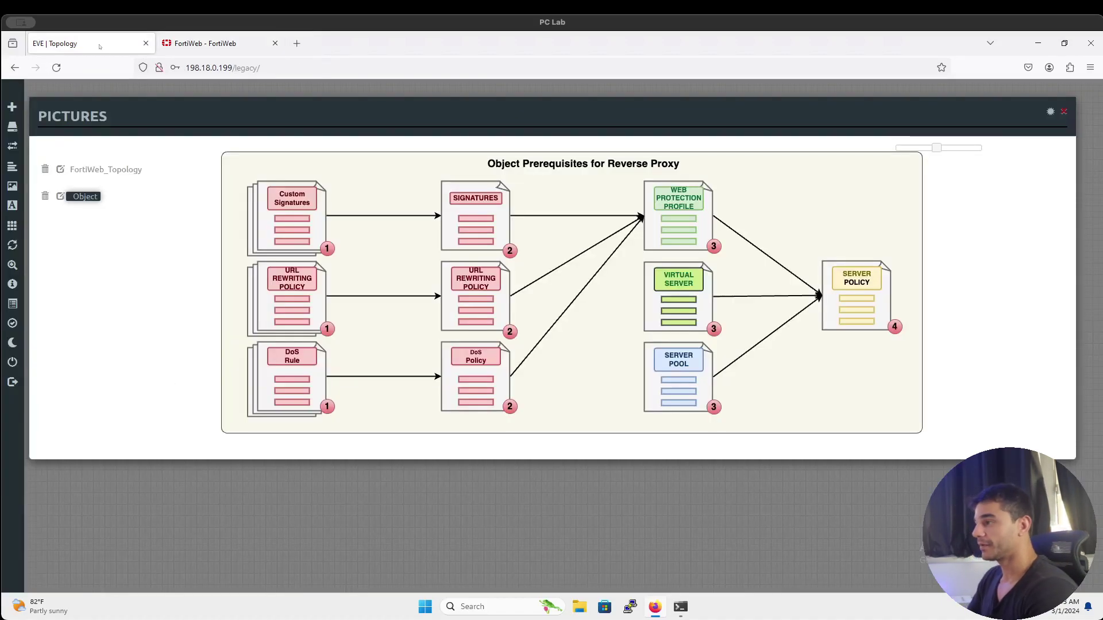
left_click(89, 168)
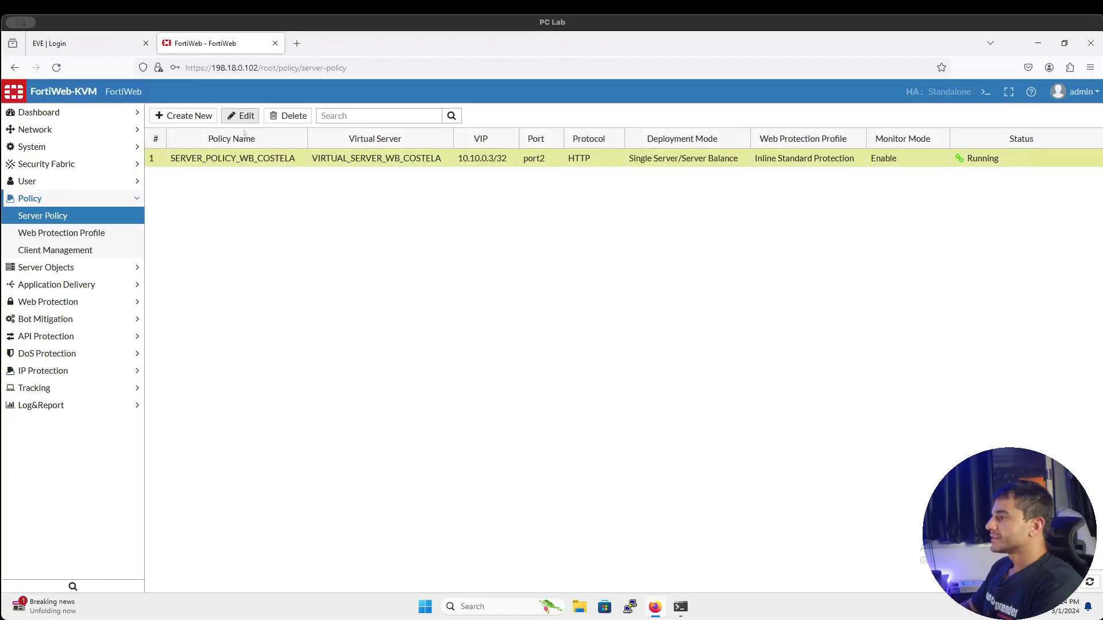
left_click(240, 116)
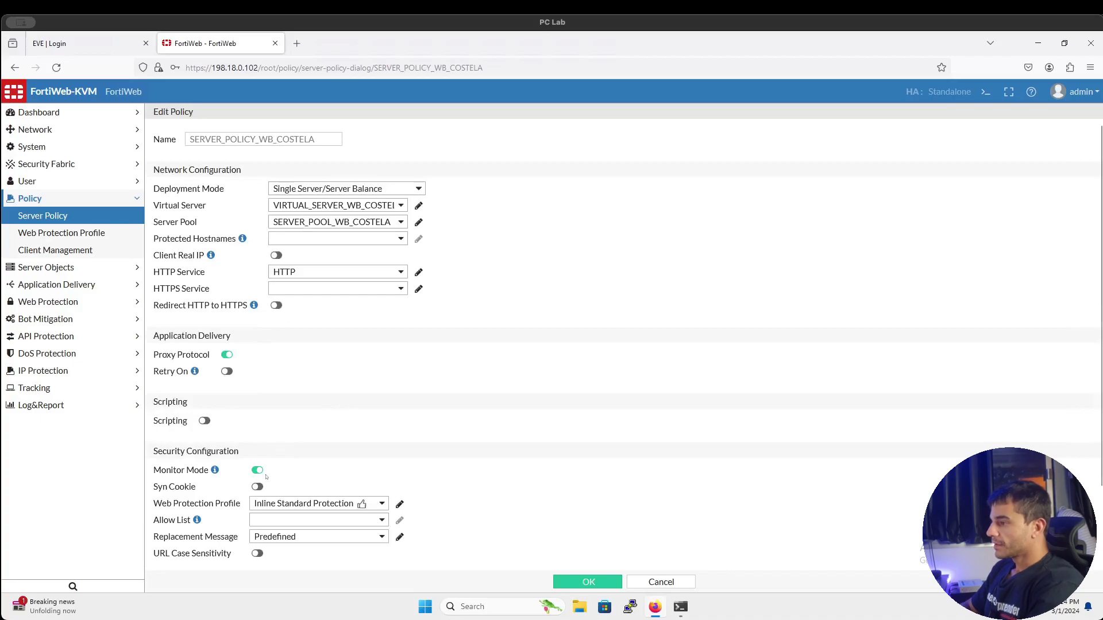
left_click(227, 354)
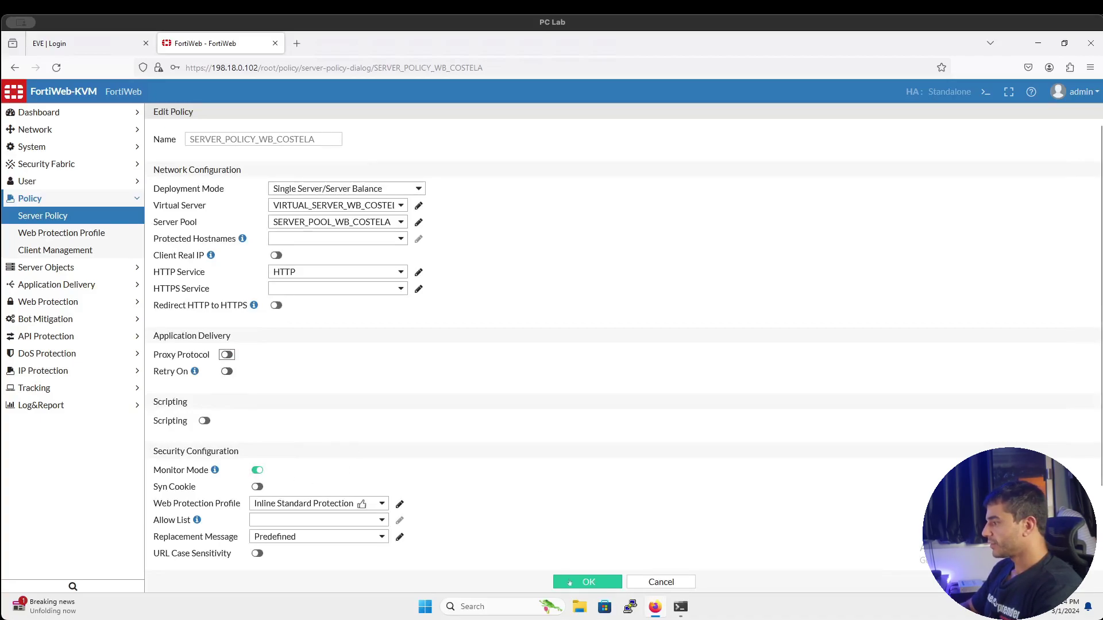
left_click(570, 583)
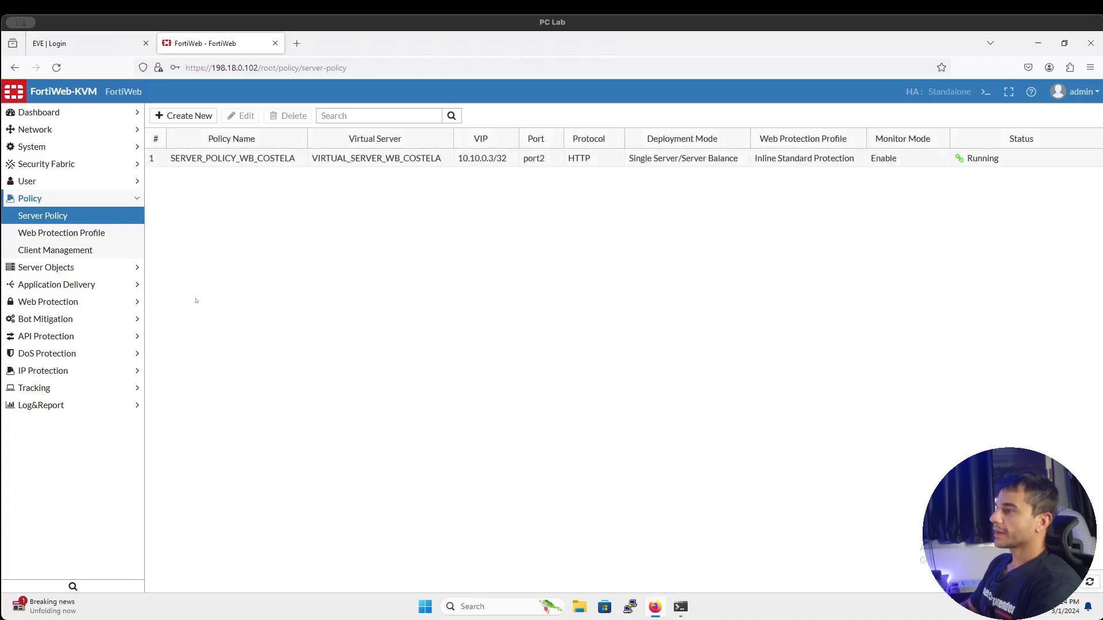
Open the Attack log, remove the Informative severity filter, and inspect the newest entry
left_click(126, 405)
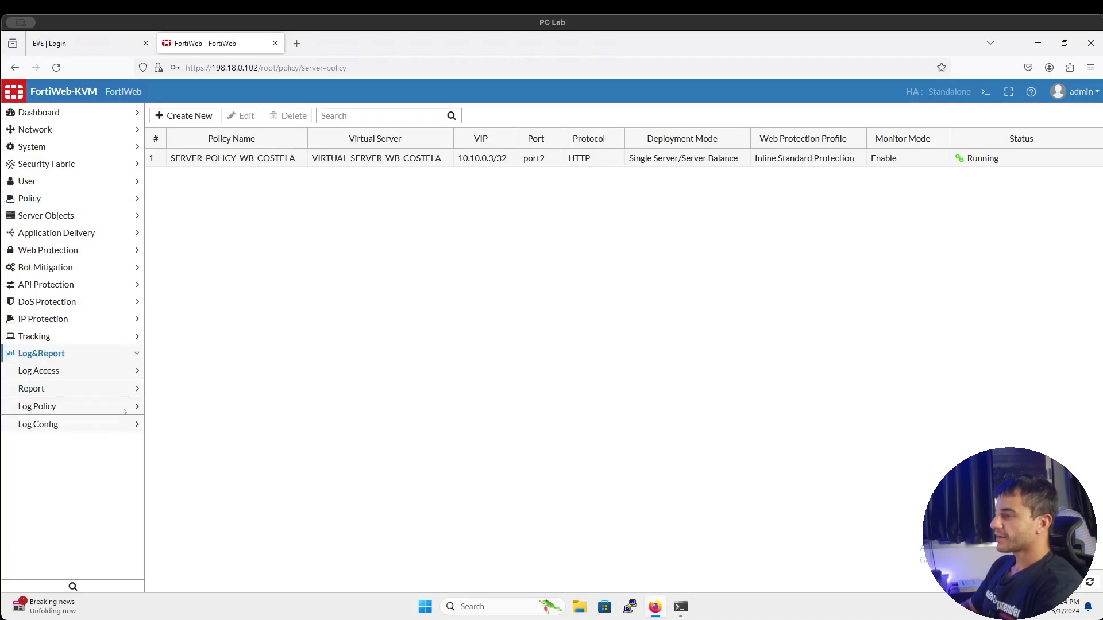
left_click(111, 376)
left_click(102, 395)
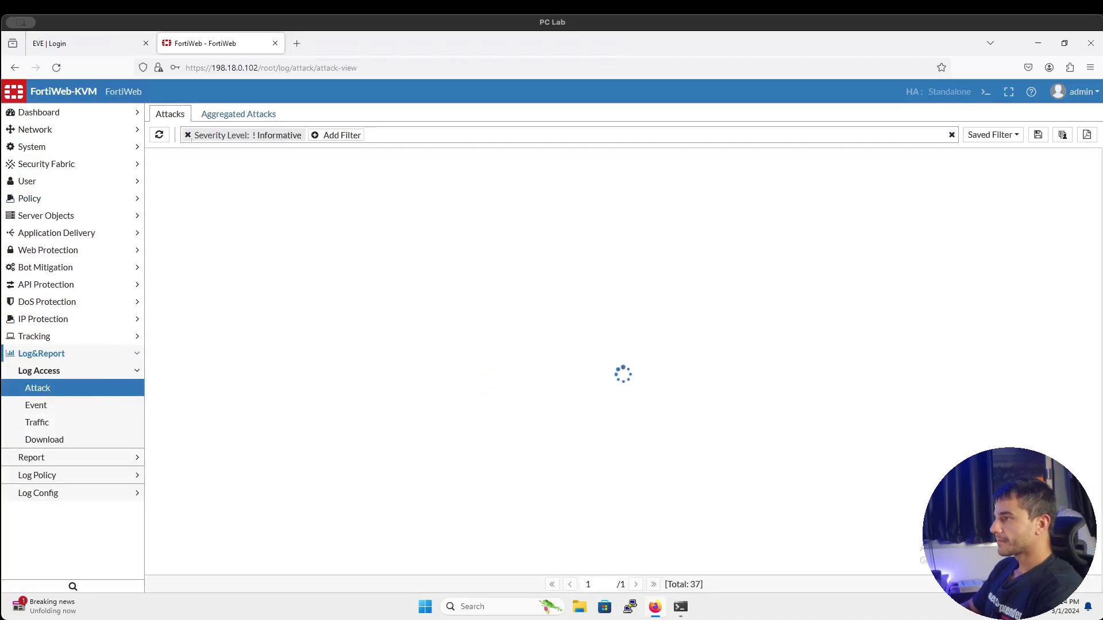
left_click(188, 135)
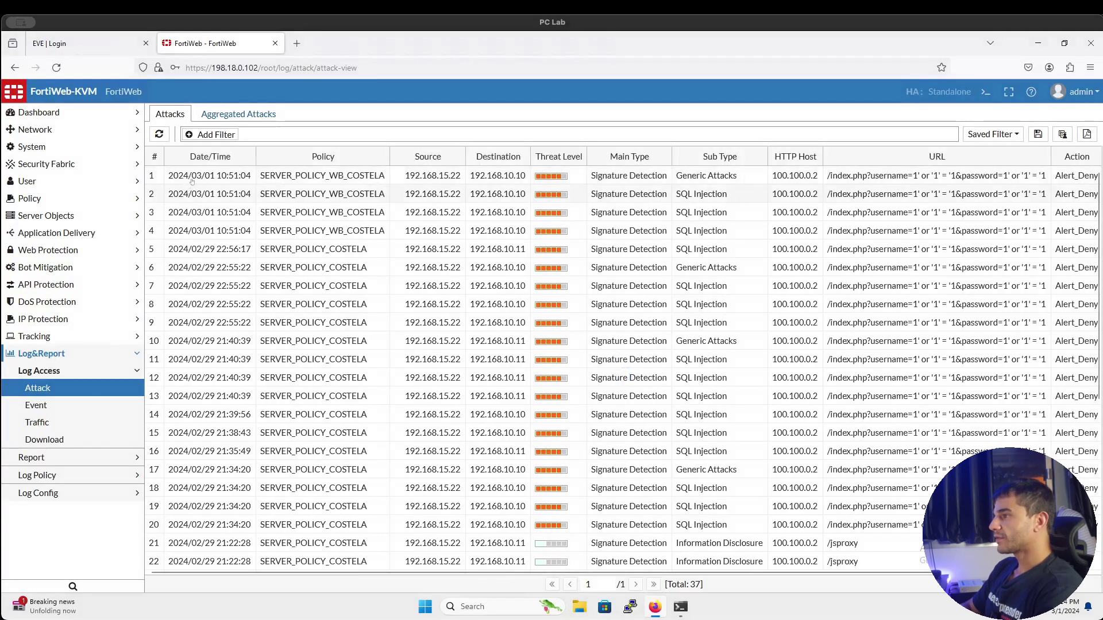
left_click(192, 180)
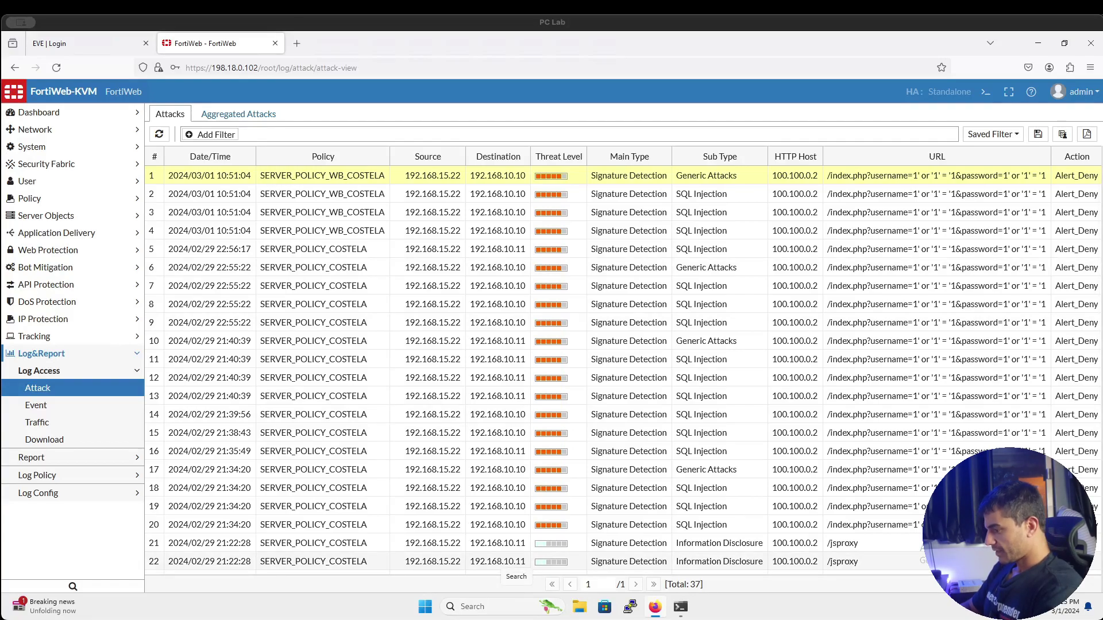
key("super+Tab")
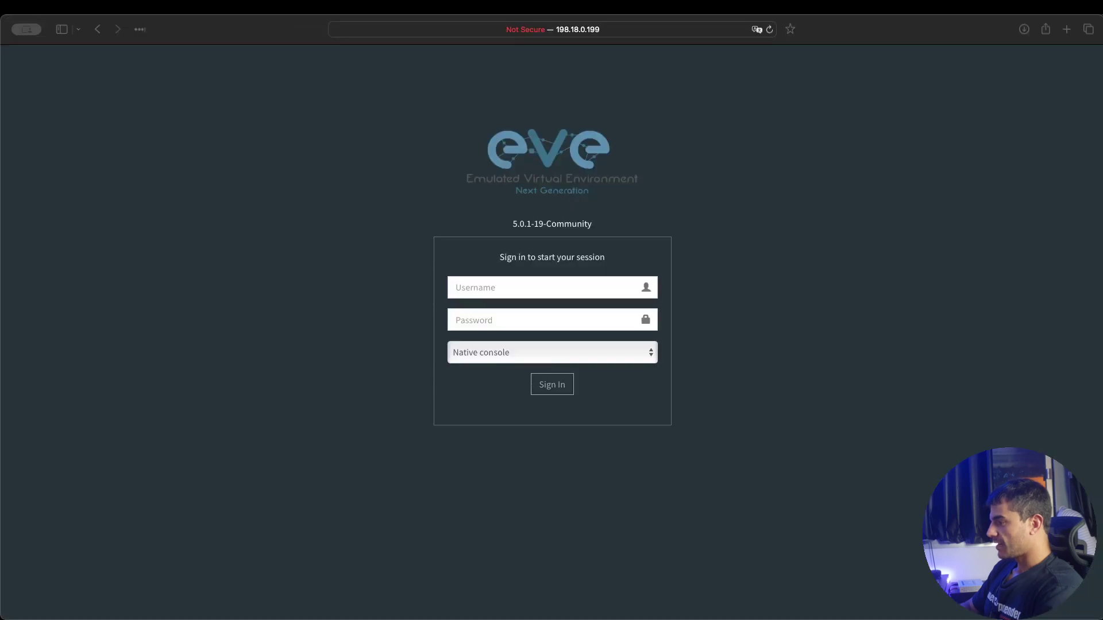
Load 100.100.0.2 in the local browser
left_click(611, 33)
type("10")
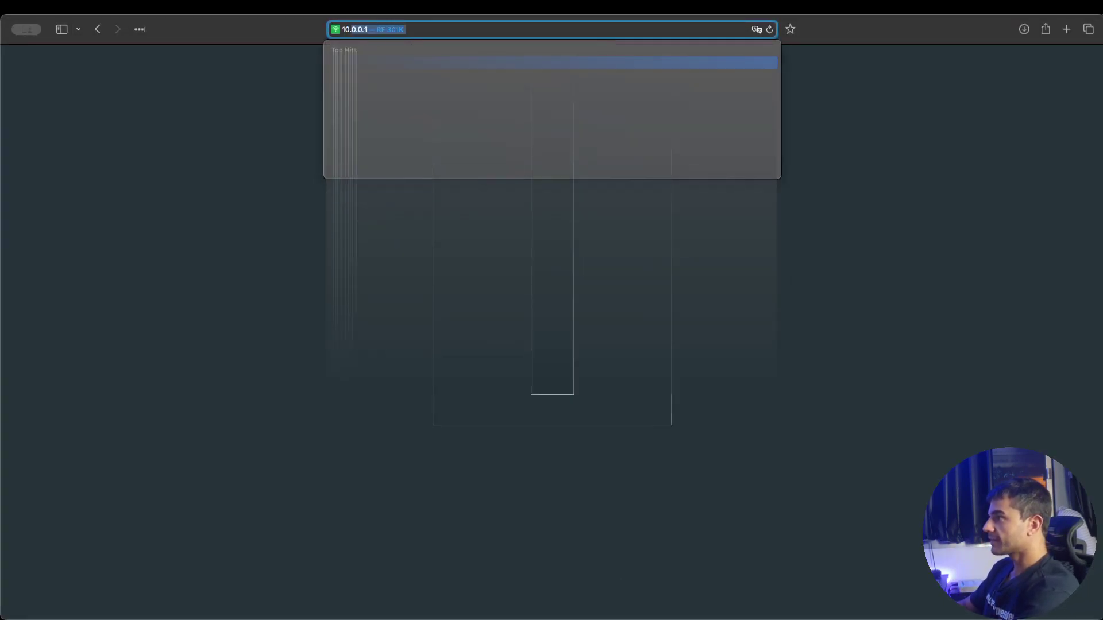
type("0.100.0.2")
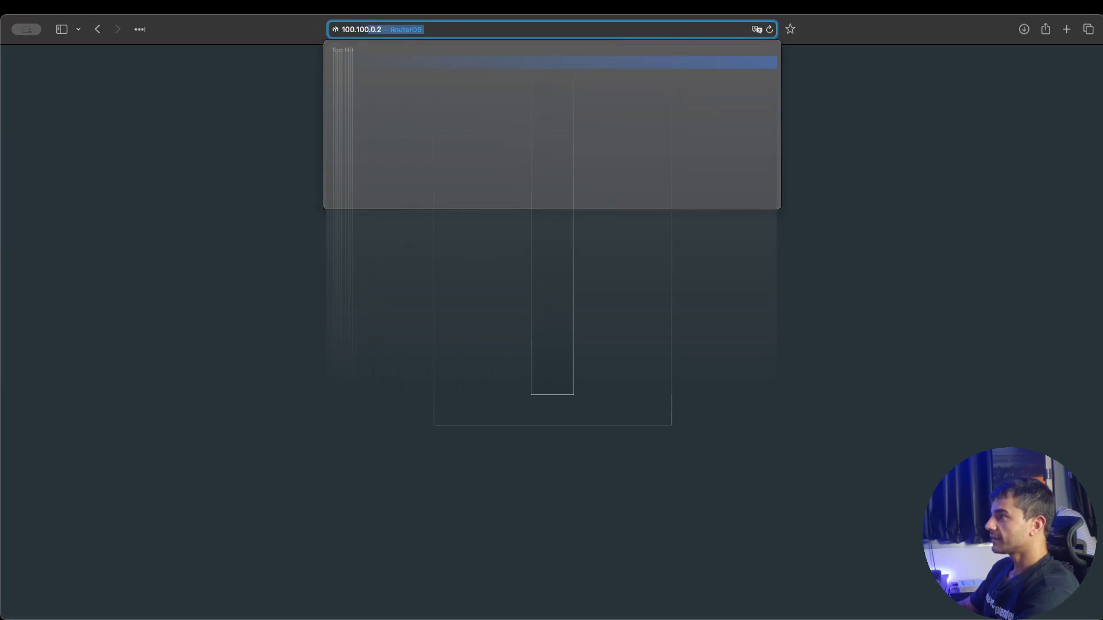
key("Return")
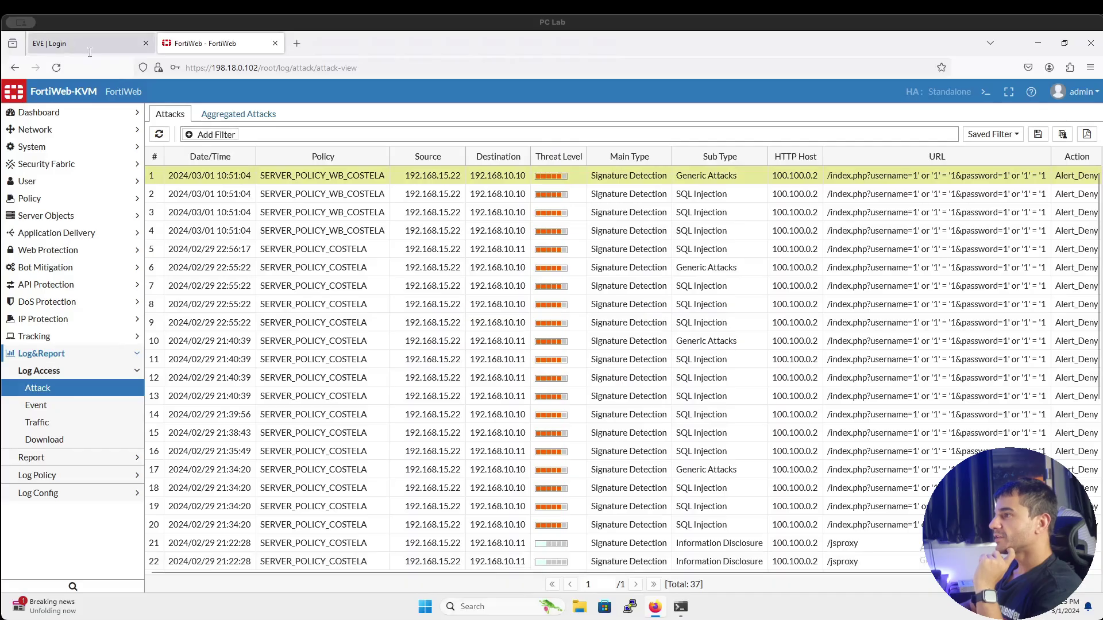
Sign in to the remote EVE lab with the admin username and its password
left_click(89, 51)
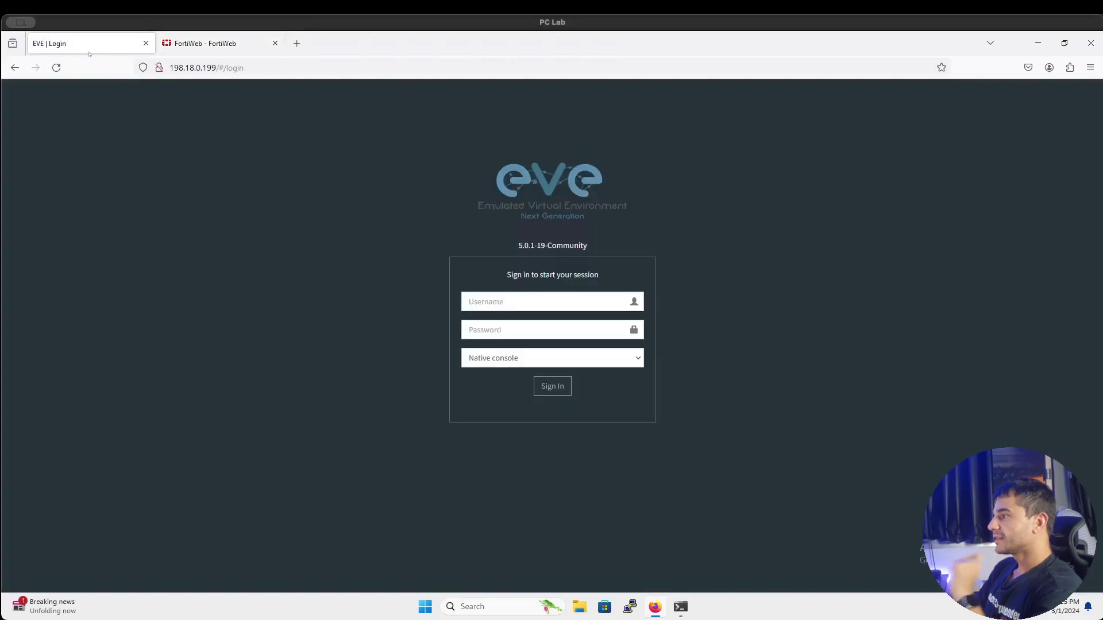
left_click(472, 311)
type("admi")
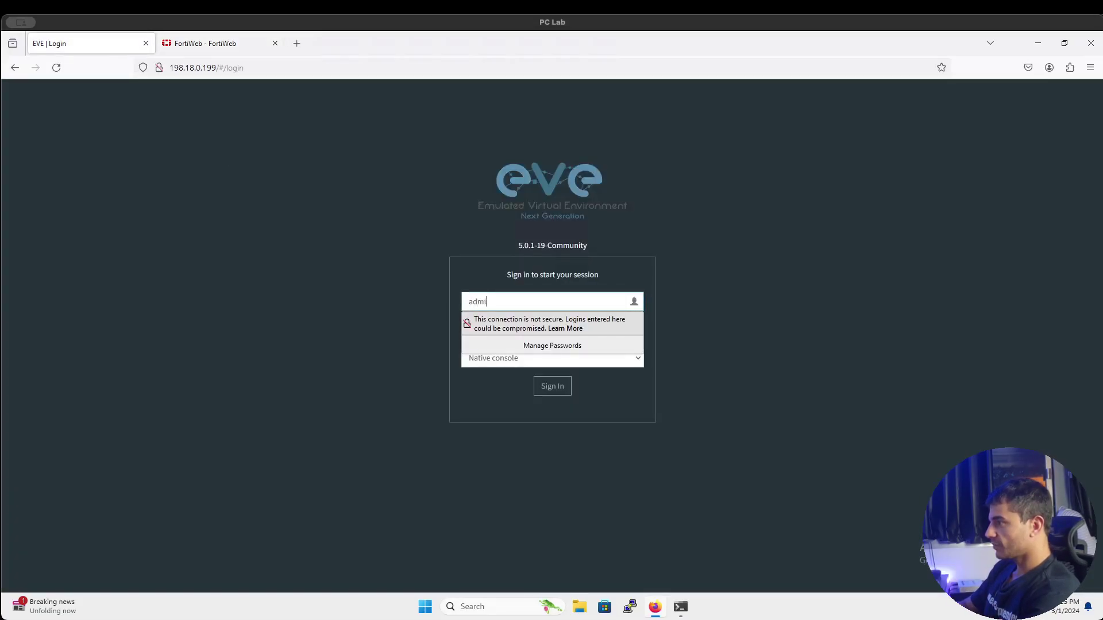
type("n")
key("Tab")
type("eve")
key("Return")
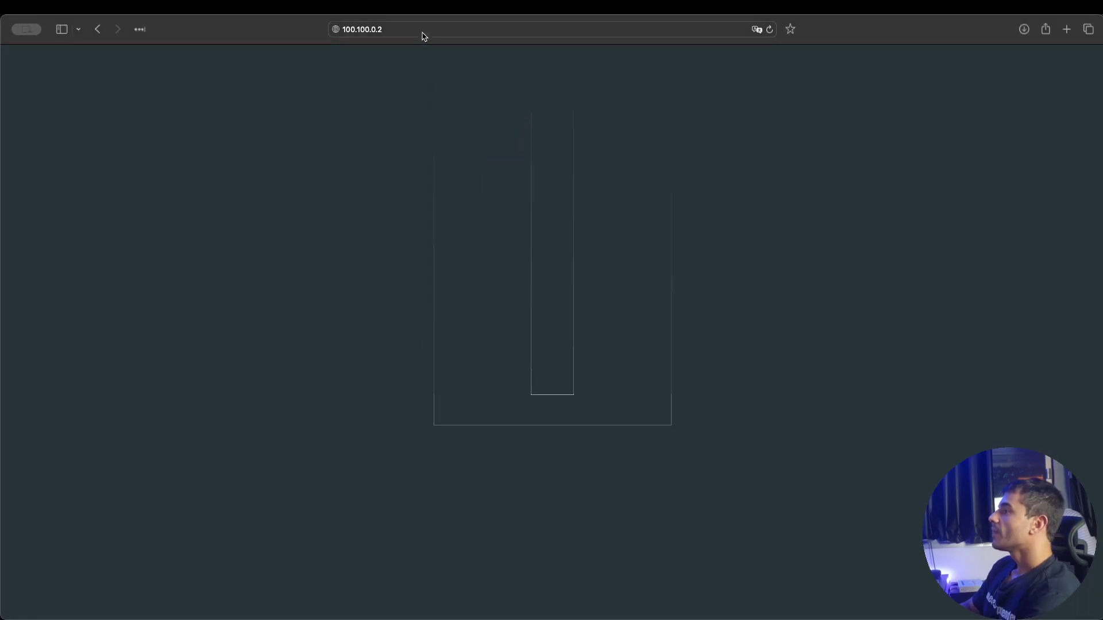
left_click(421, 30)
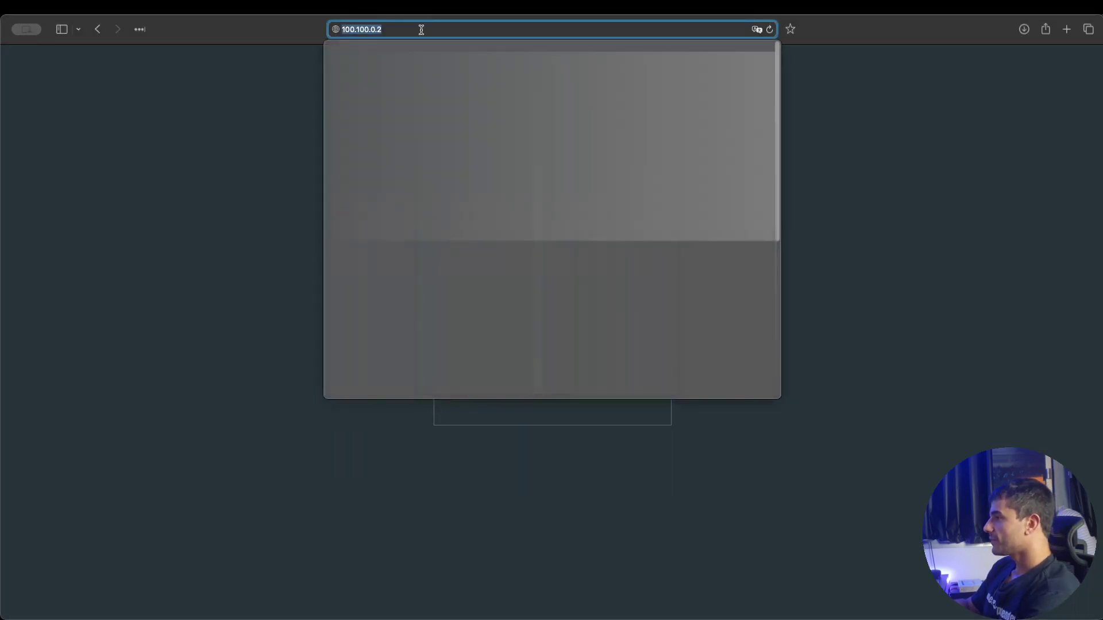
Load the RouterOS login page at 100.100.0.2, view its licence agreement, and go back
key("Return")
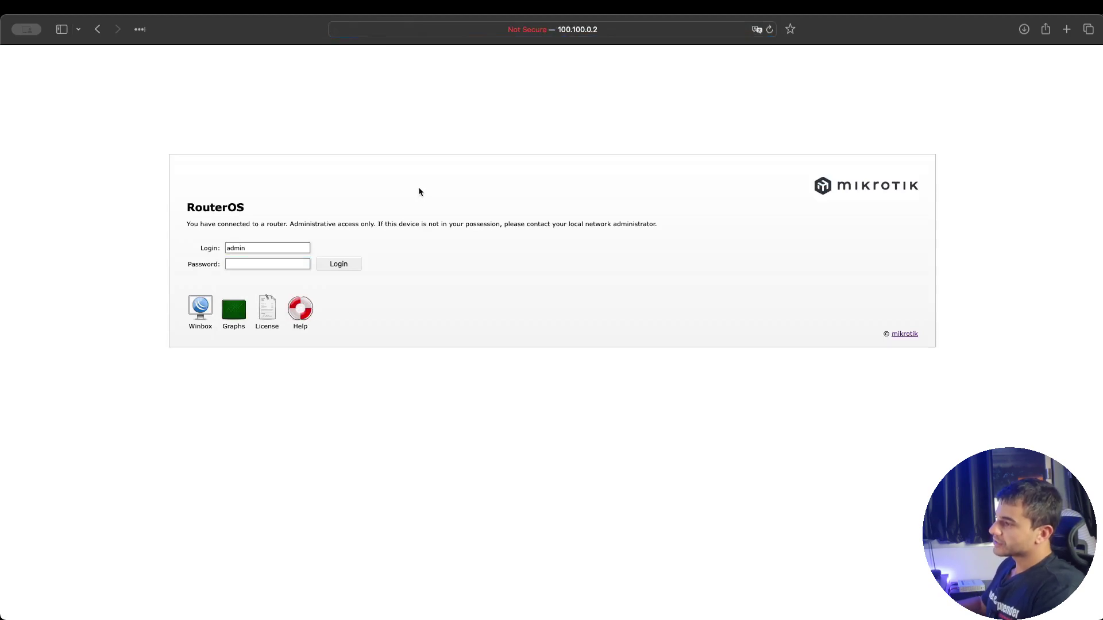
left_click(281, 265)
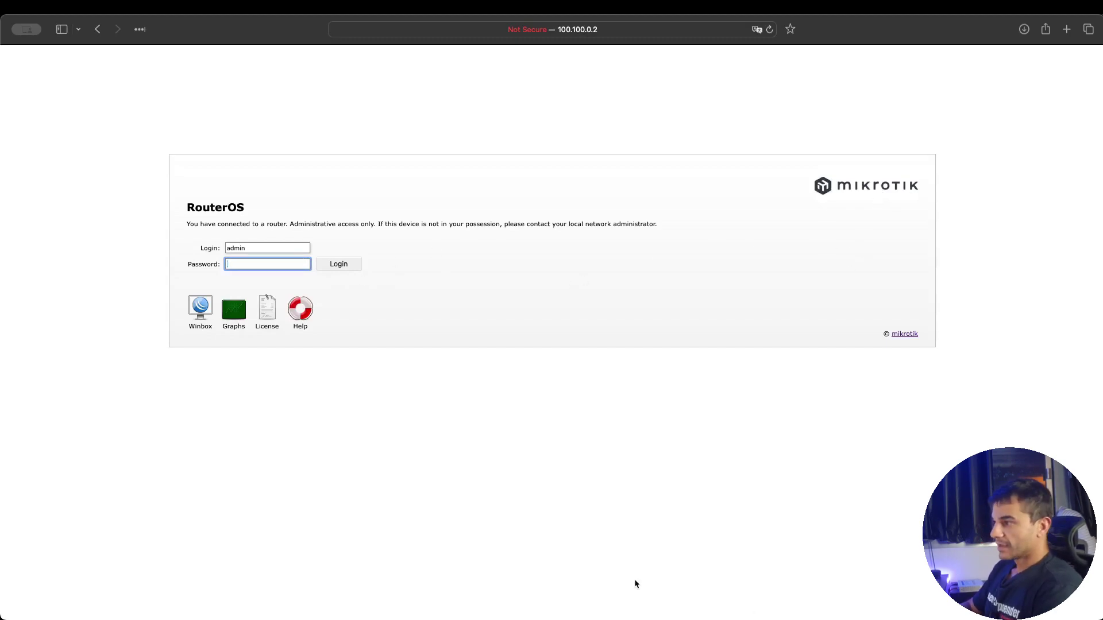
left_click(265, 308)
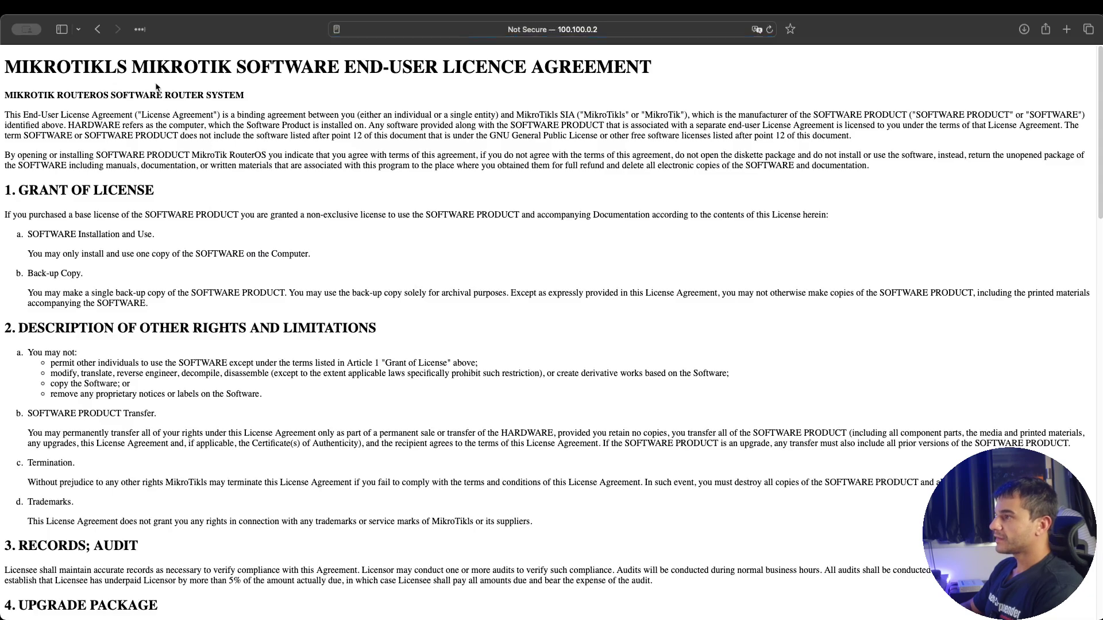
left_click(100, 29)
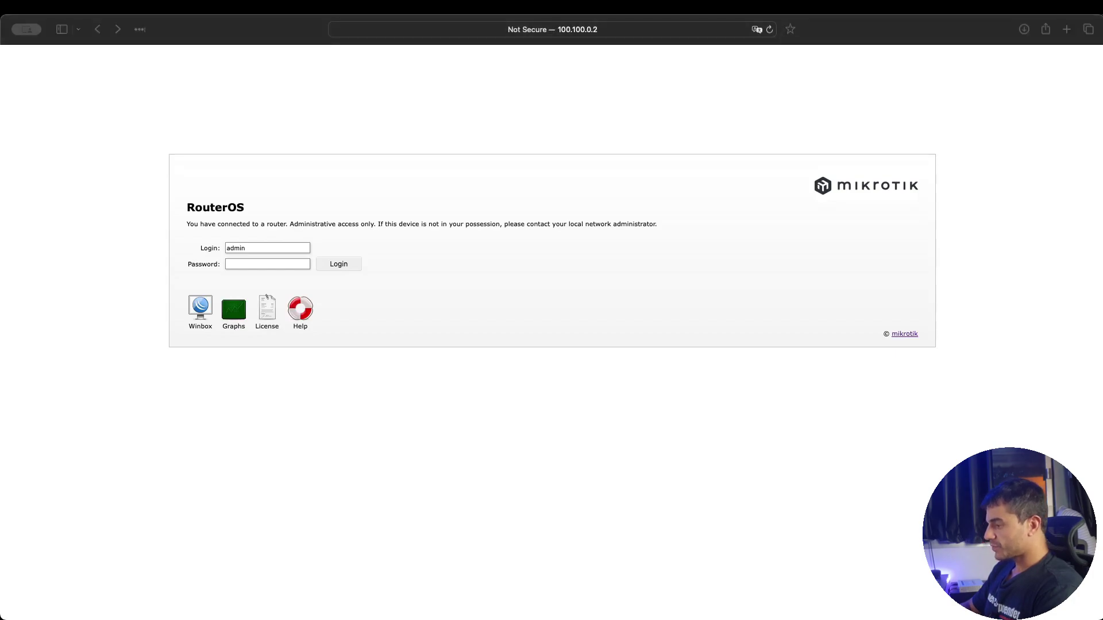
key("super+Tab")
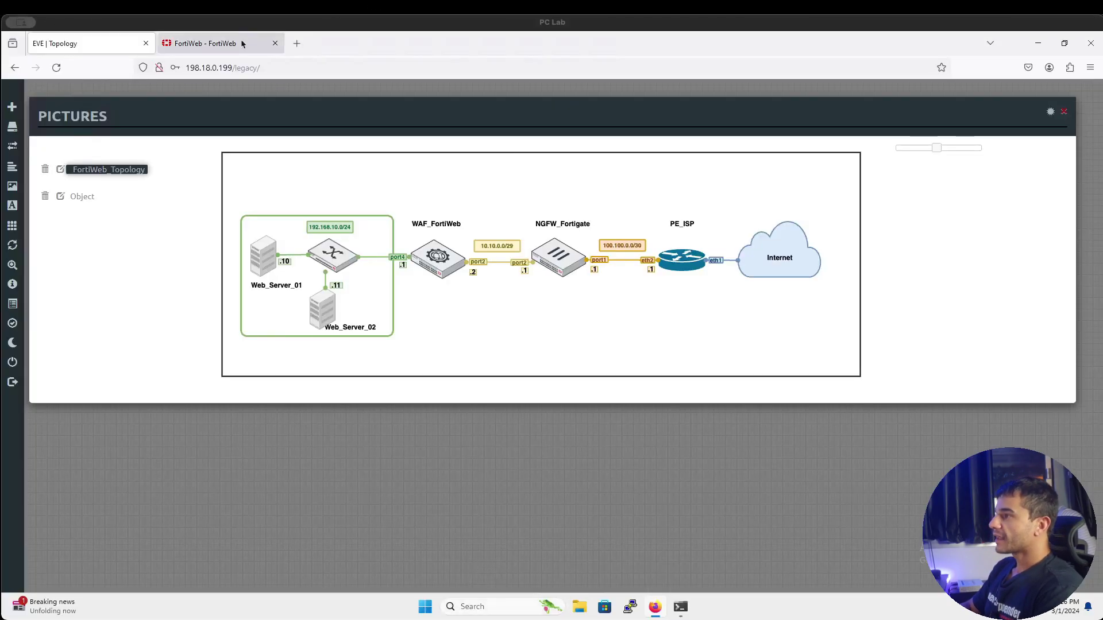
Reopen FortiWeb's Attack log without the severity filter, checking the Traffic log in between
left_click(242, 44)
left_click(88, 396)
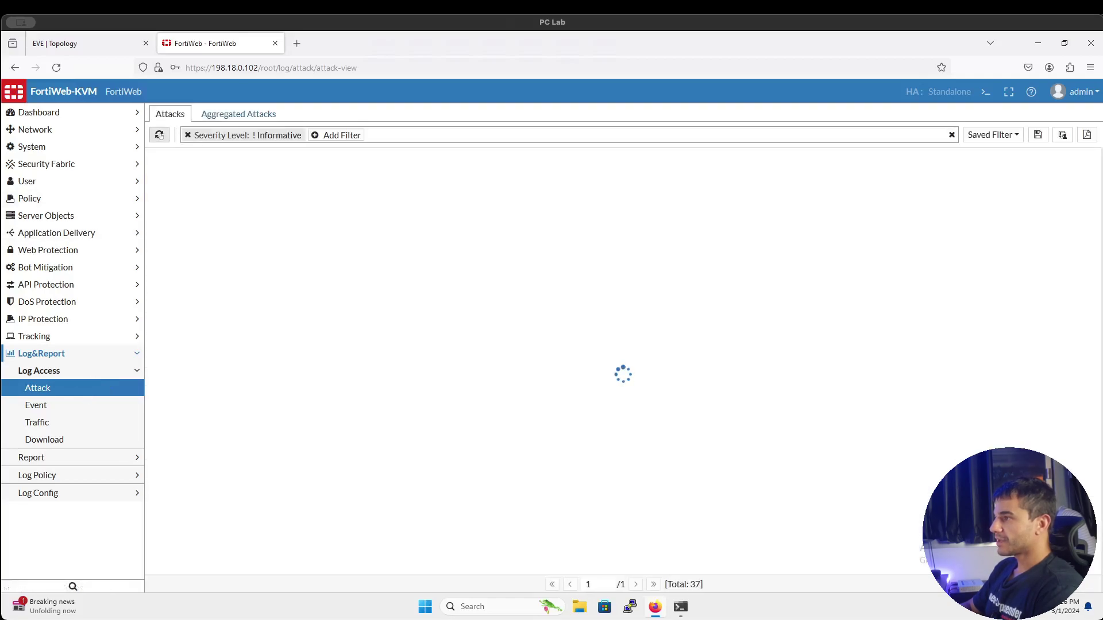
left_click(188, 135)
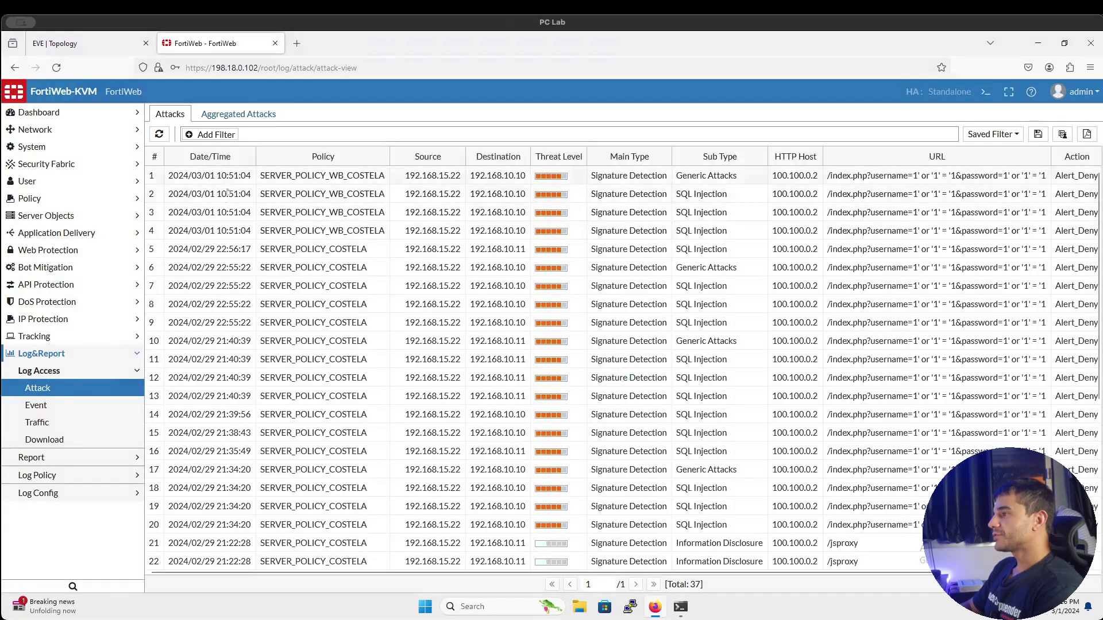
left_click(90, 393)
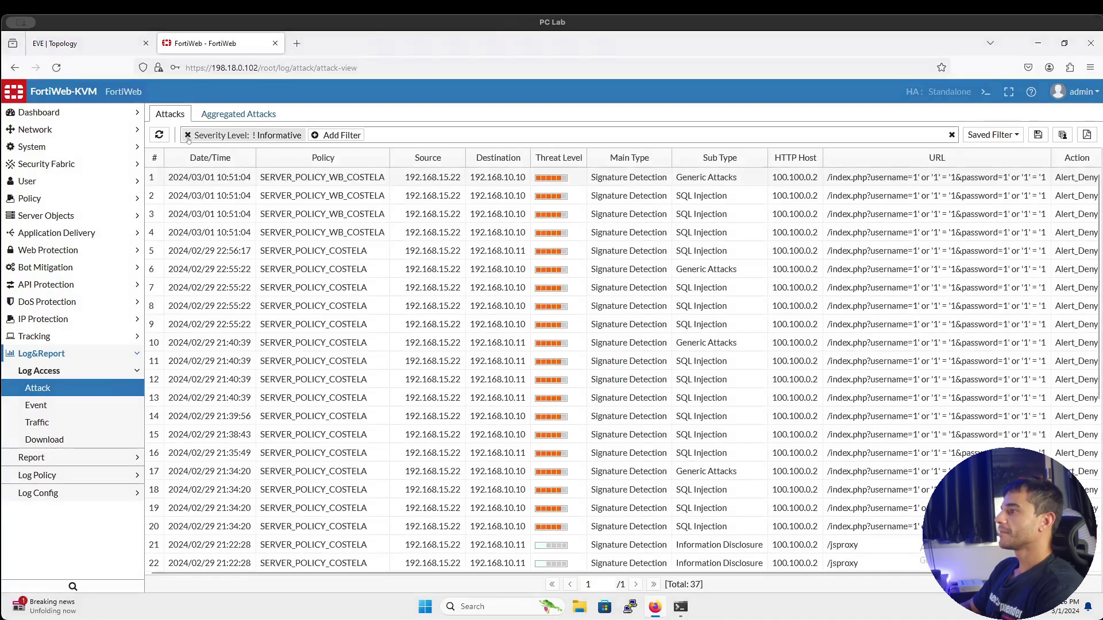
left_click(187, 135)
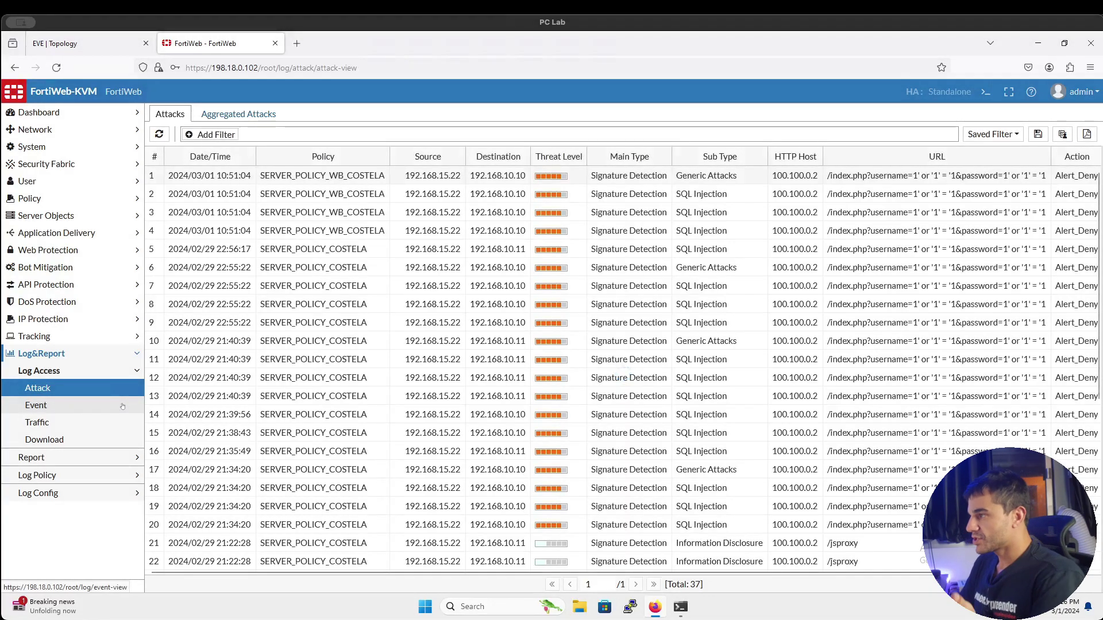
left_click(103, 425)
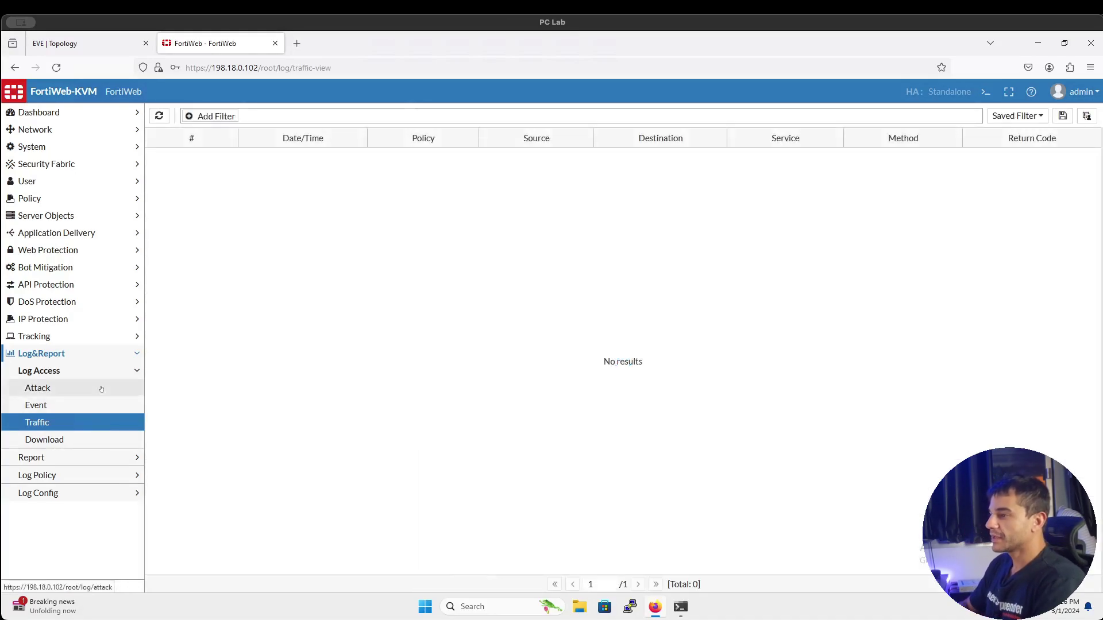
left_click(101, 389)
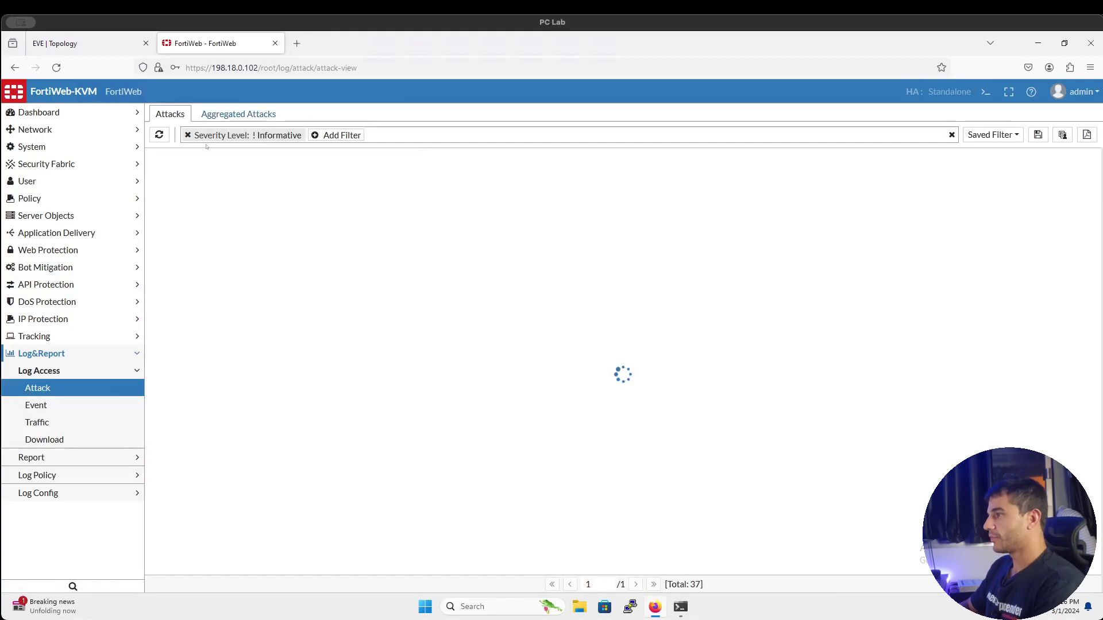
left_click(187, 135)
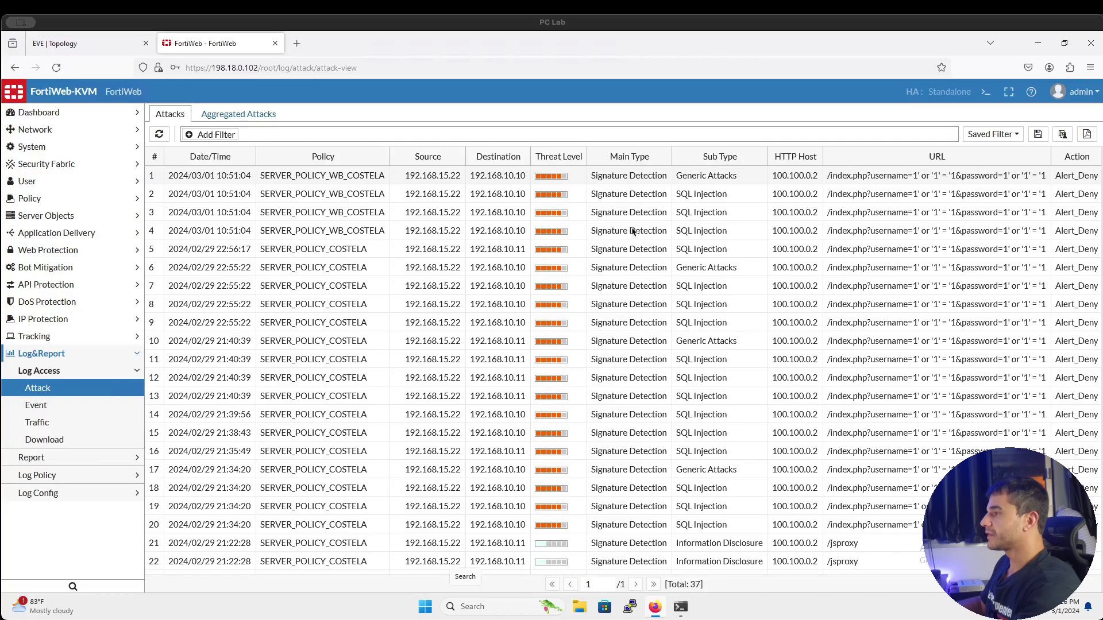
key("super+Tab")
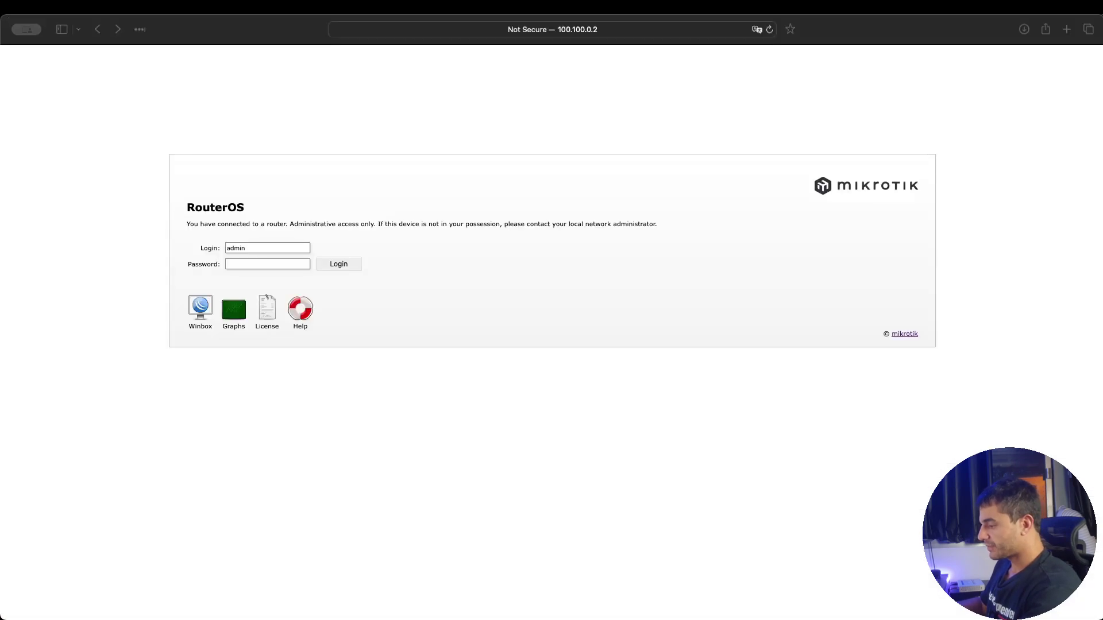
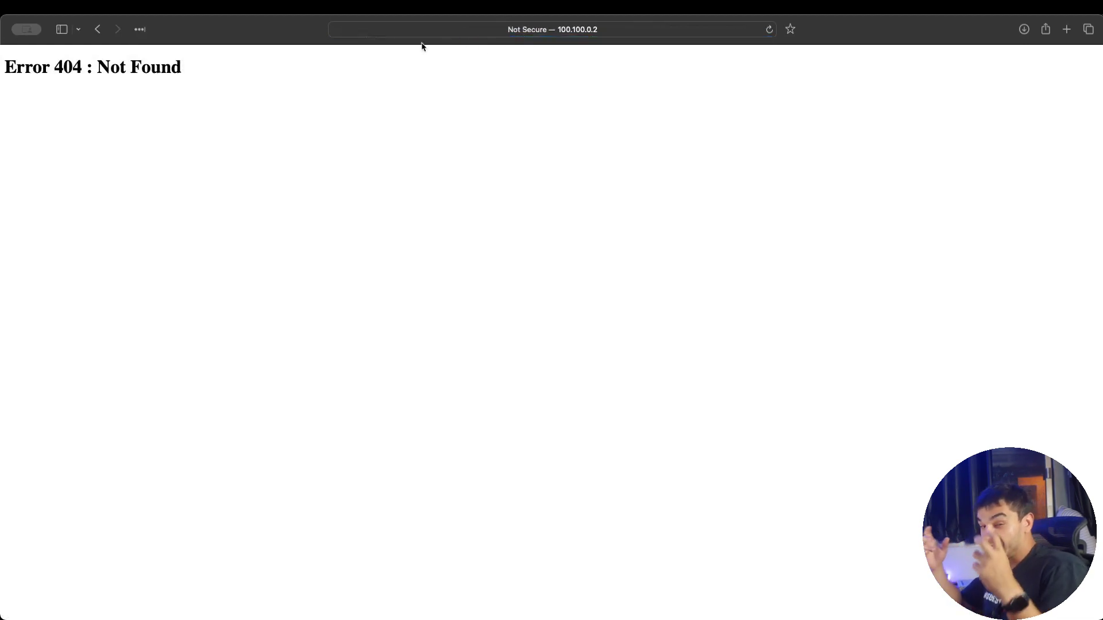
Select the Error 404 heading in Safari, then return to the remote lab desktop showing FortiWeb
triple_click(92, 68)
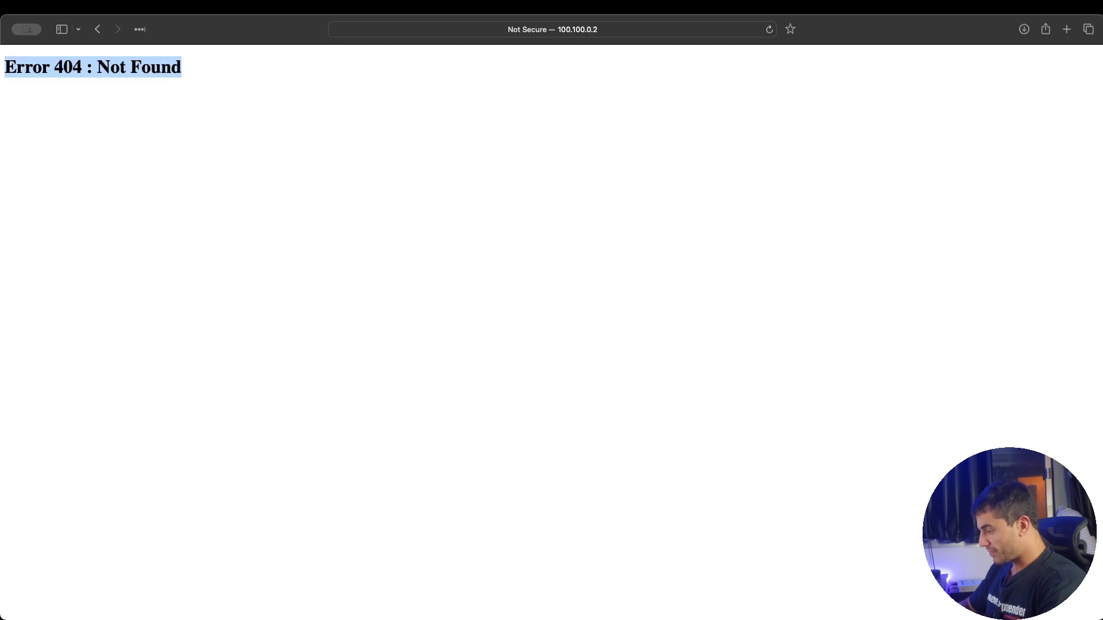
key("super+Tab")
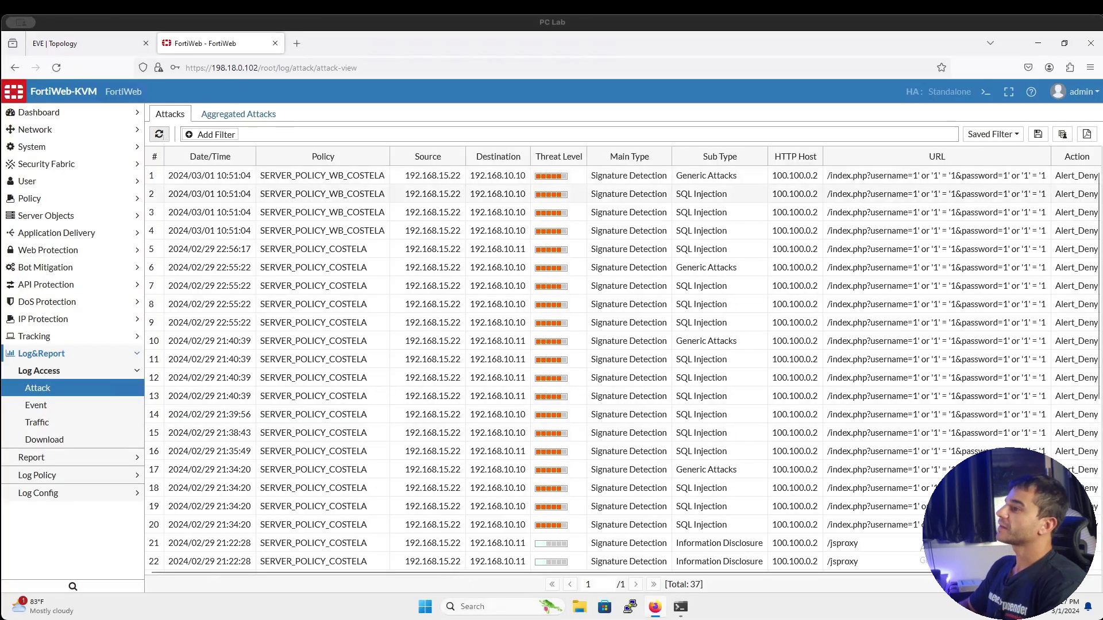
Refresh the Attack log and review the new 18:17:05 SQL Injection entries, now 41 in total
left_click(162, 138)
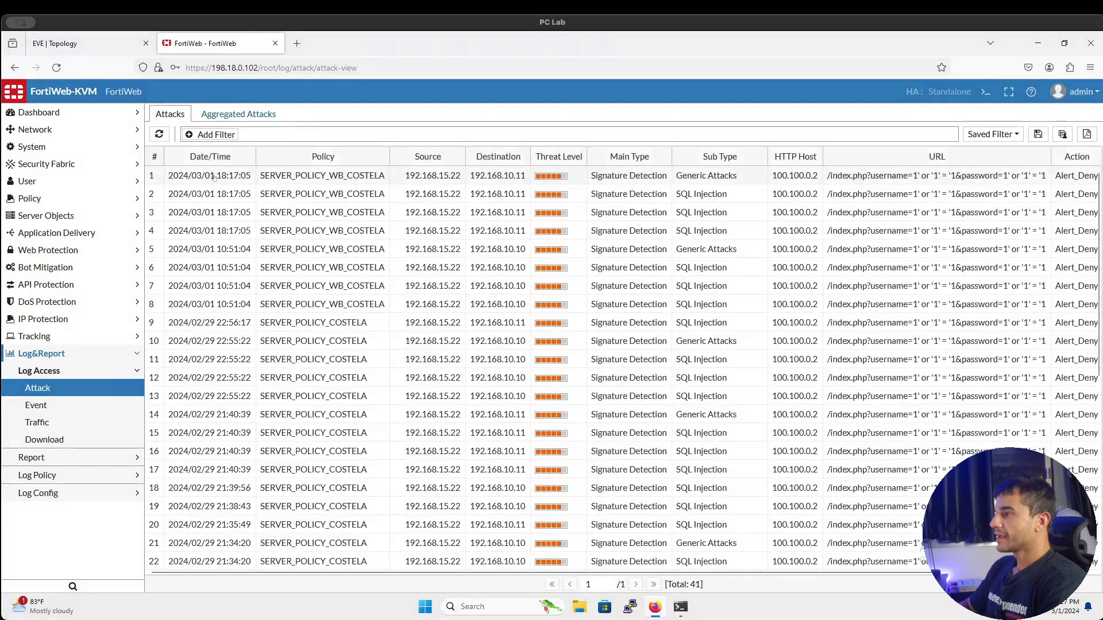
left_click(214, 176)
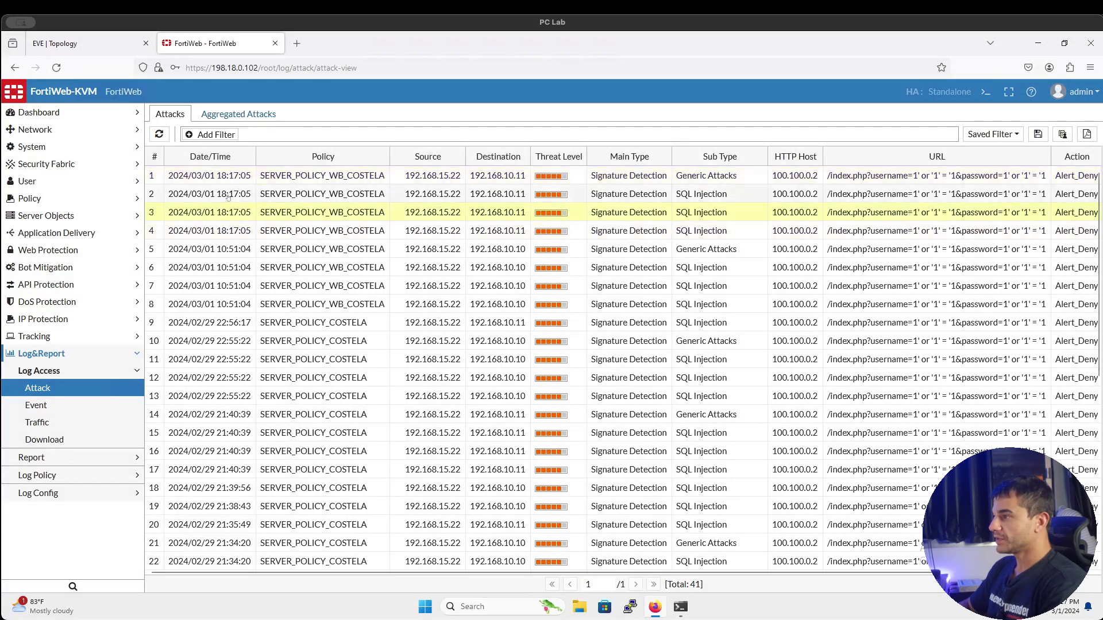
left_click(228, 195)
left_click(228, 181)
left_click(231, 195)
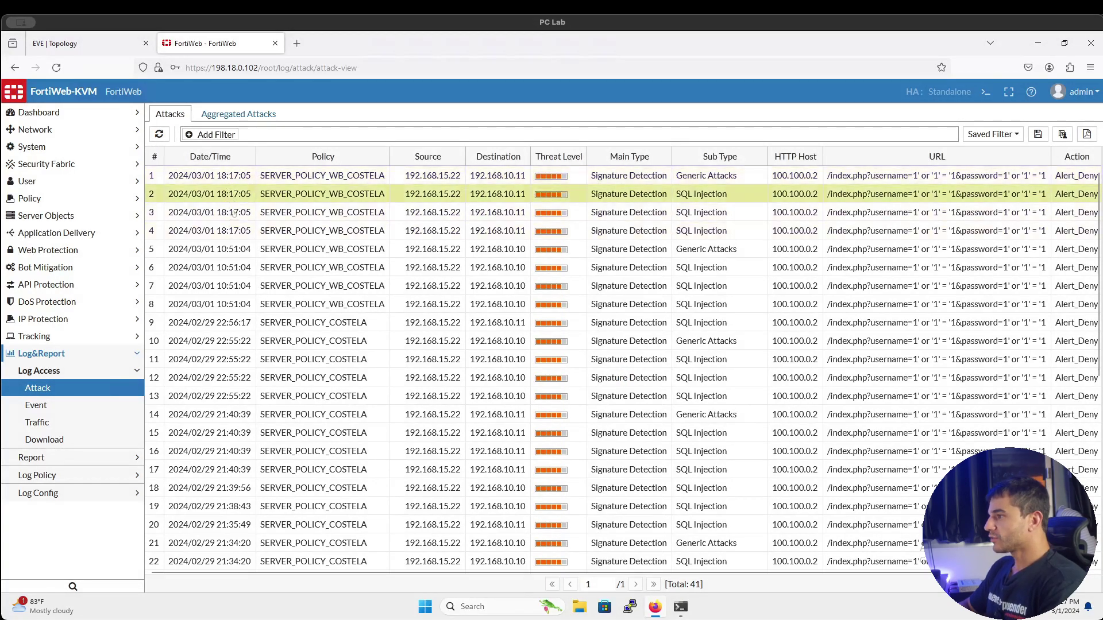
left_click(233, 214)
left_click(235, 230)
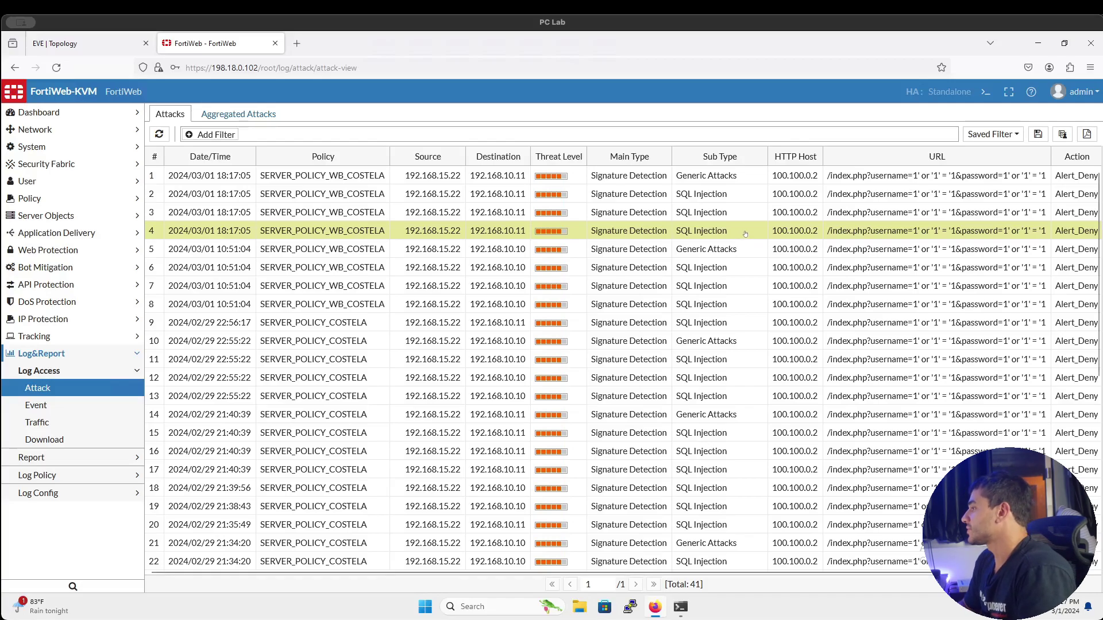
double_click(745, 232)
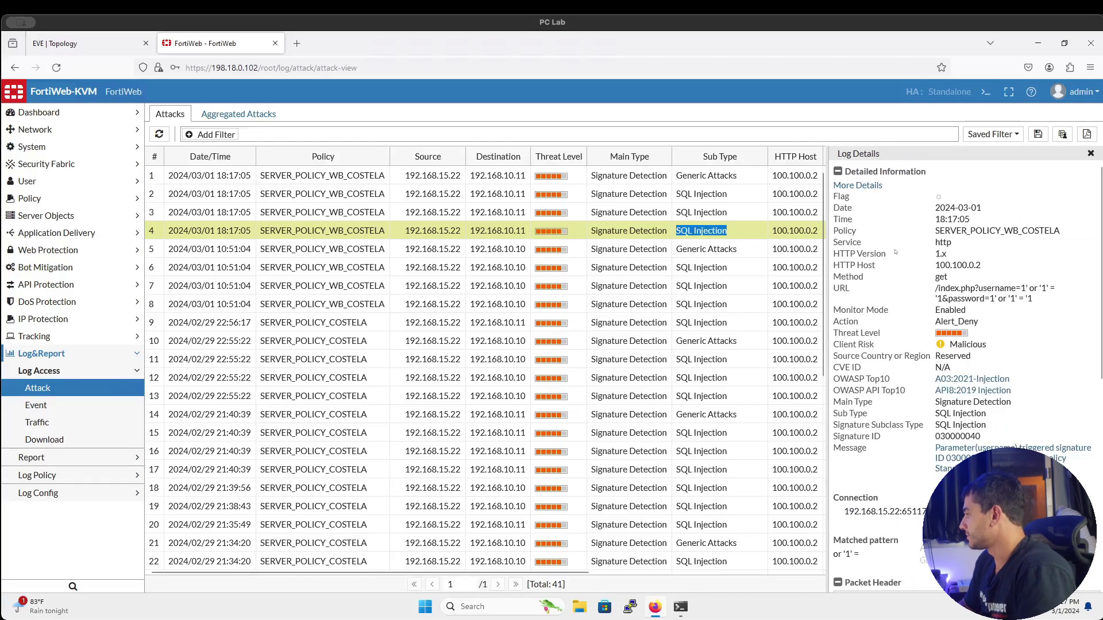
scroll(895, 252, "down", 1)
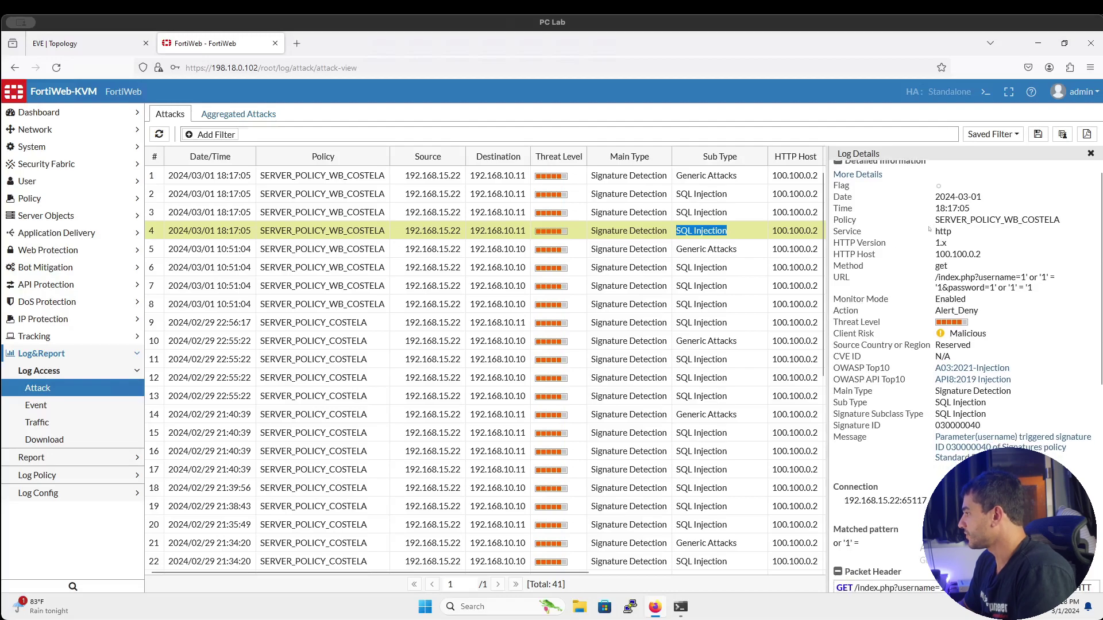
scroll(942, 227, "down", 1)
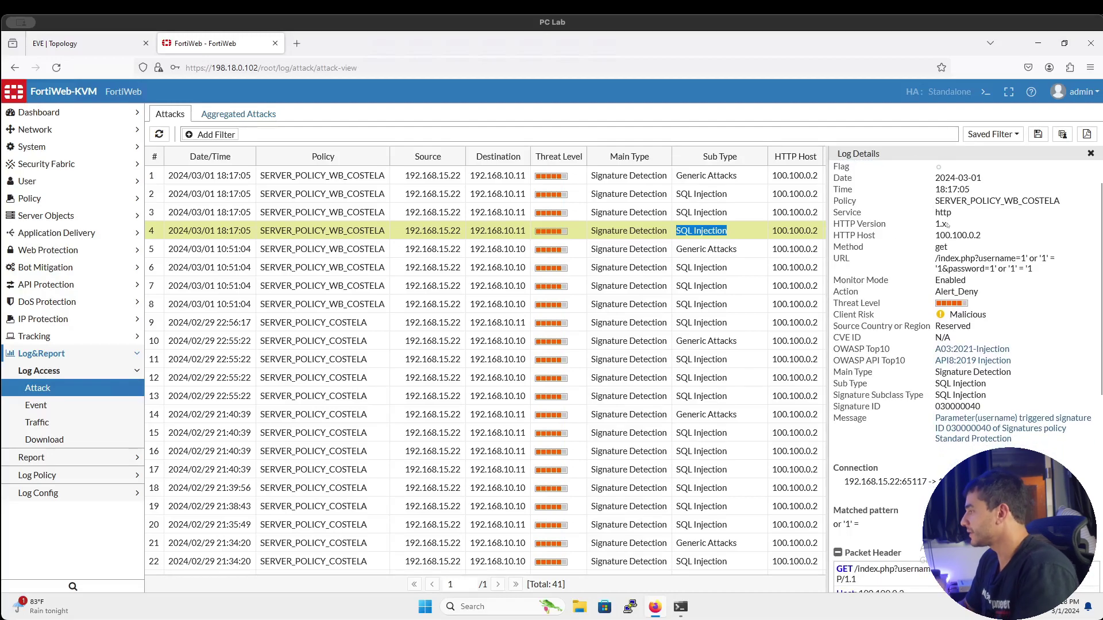
left_click(973, 283)
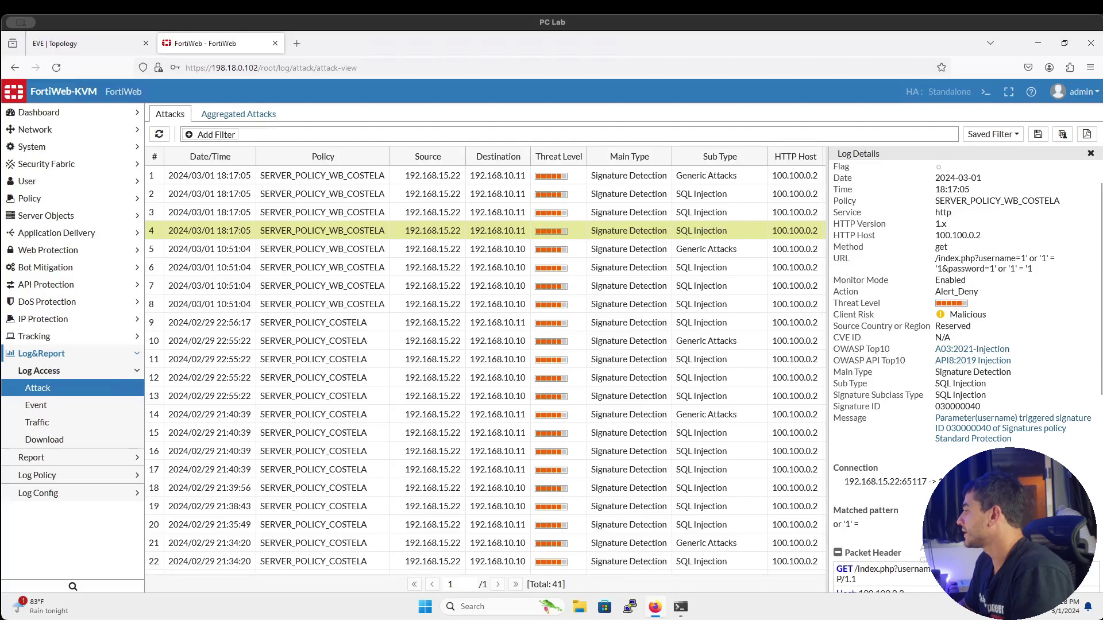
triple_click(984, 262)
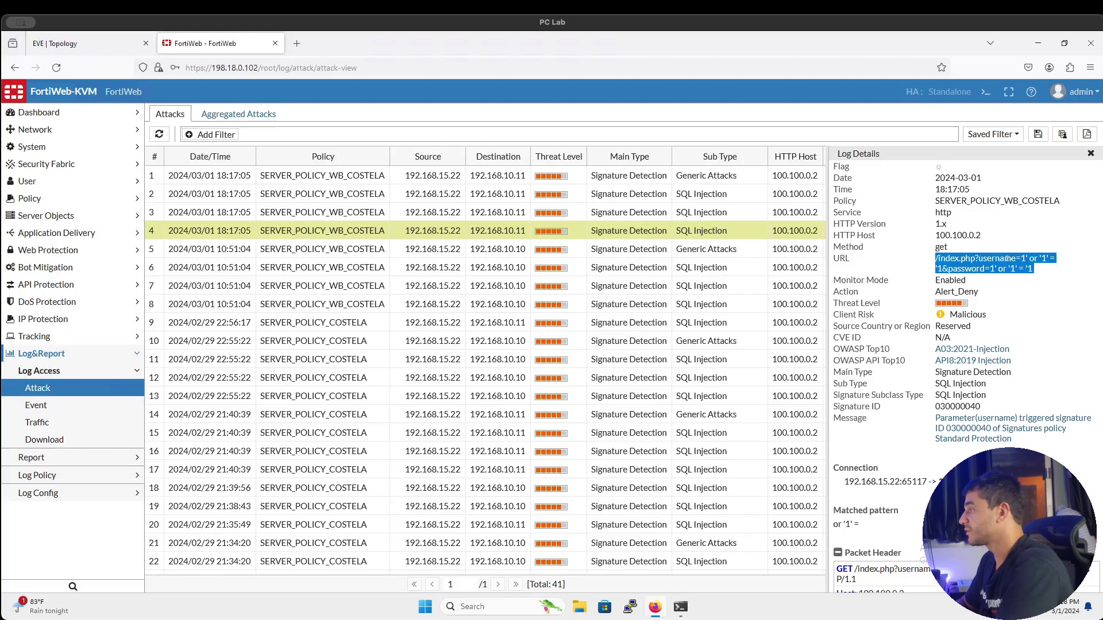
double_click(965, 291)
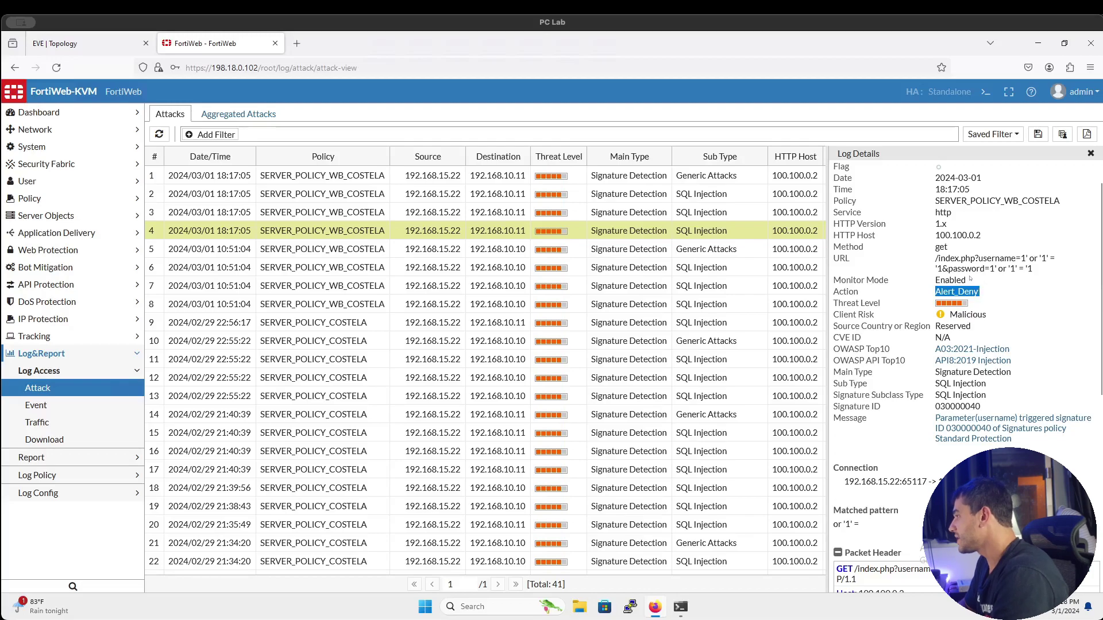
double_click(951, 281)
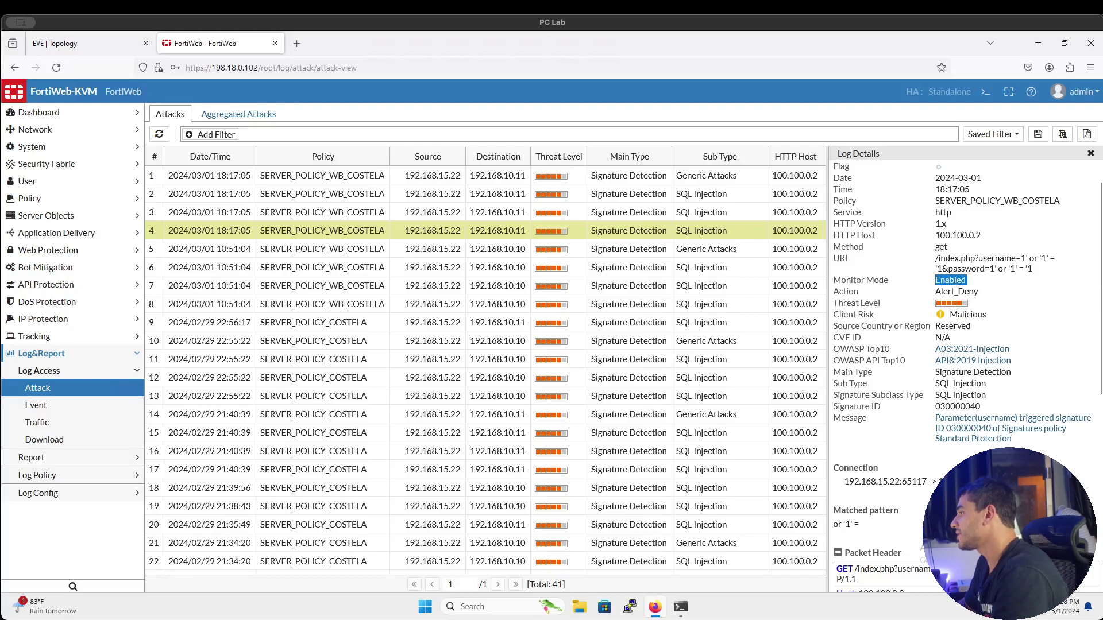
double_click(855, 281)
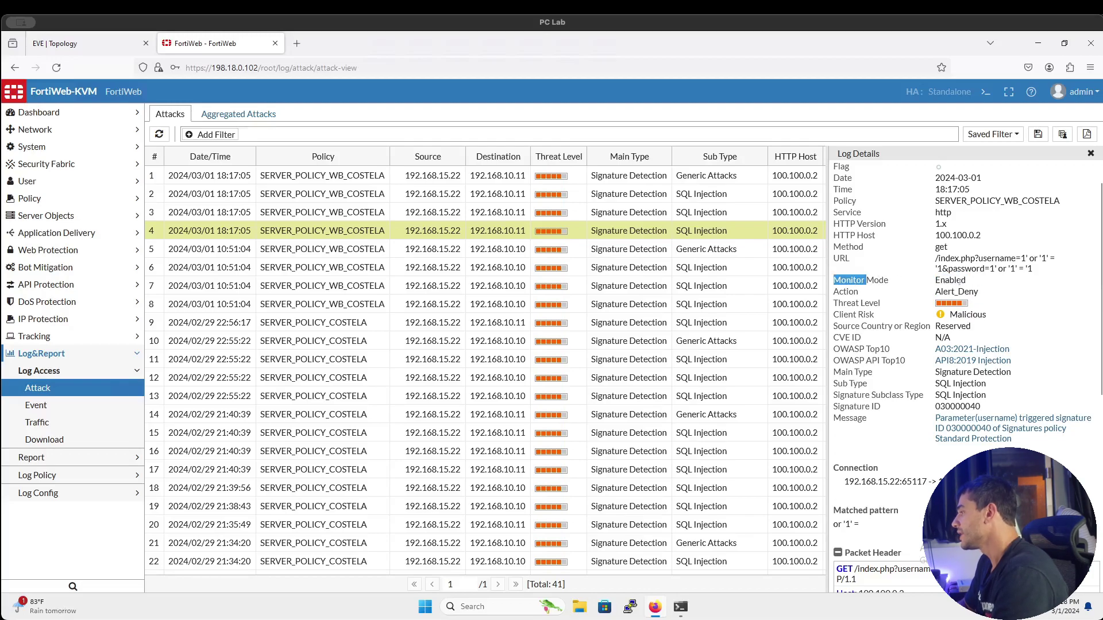
scroll(957, 282, "down", 2)
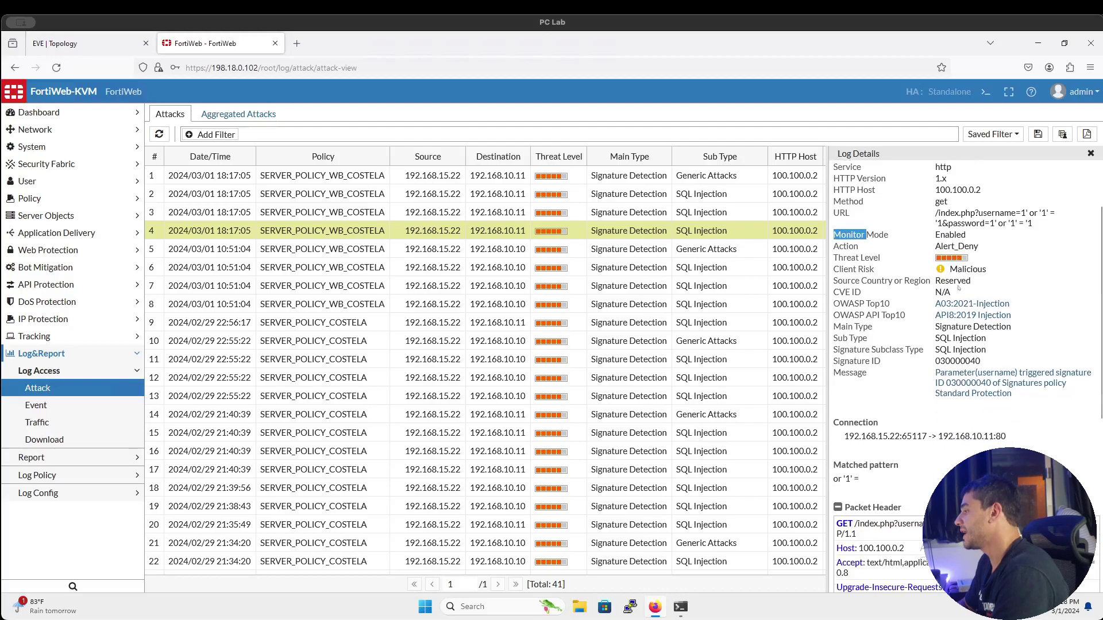
scroll(958, 288, "down", 3)
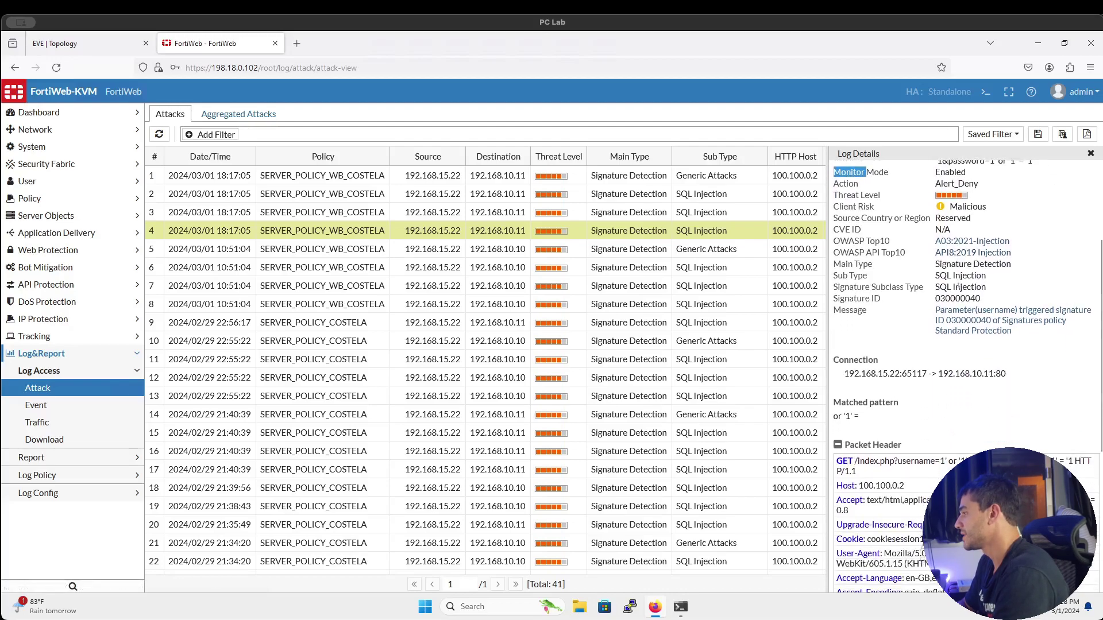
scroll(943, 329, "down", 1)
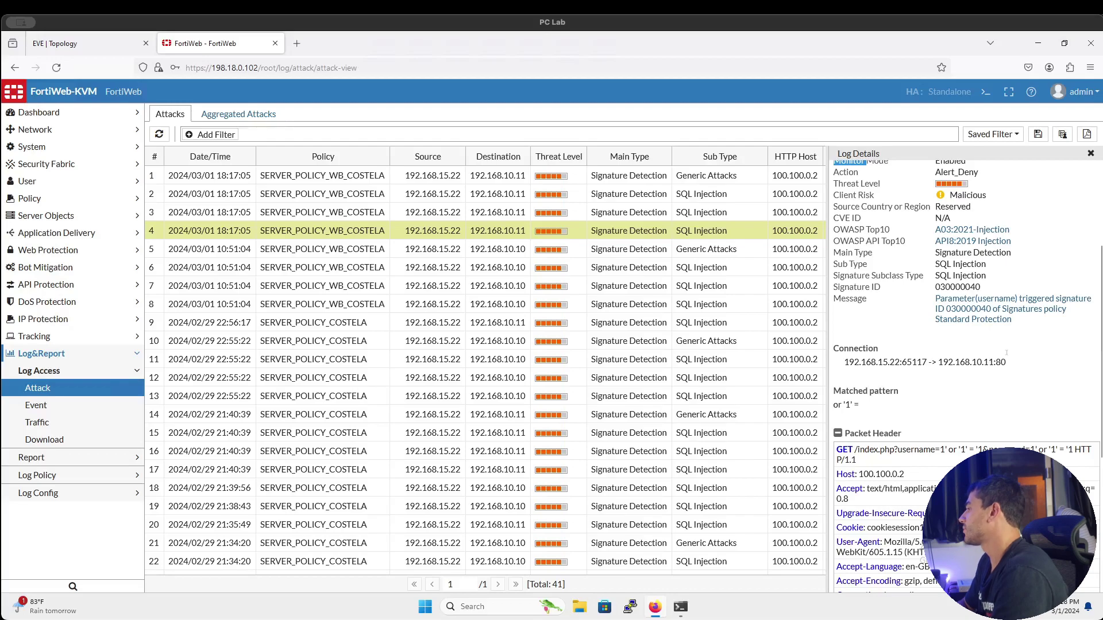
scroll(963, 345, "down", 4)
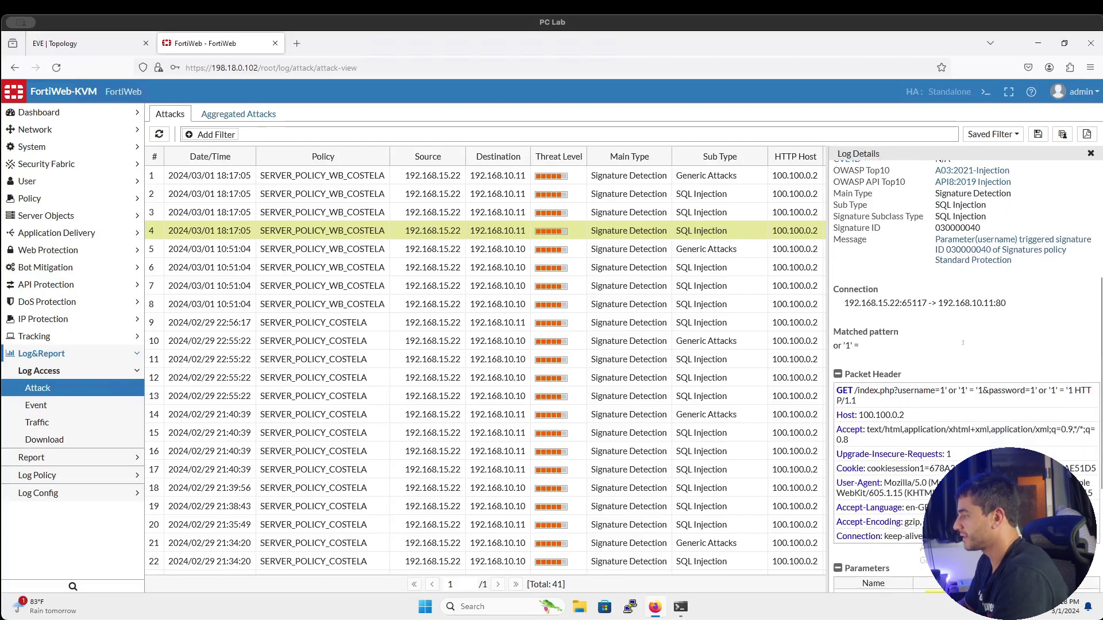
scroll(964, 345, "down", 2)
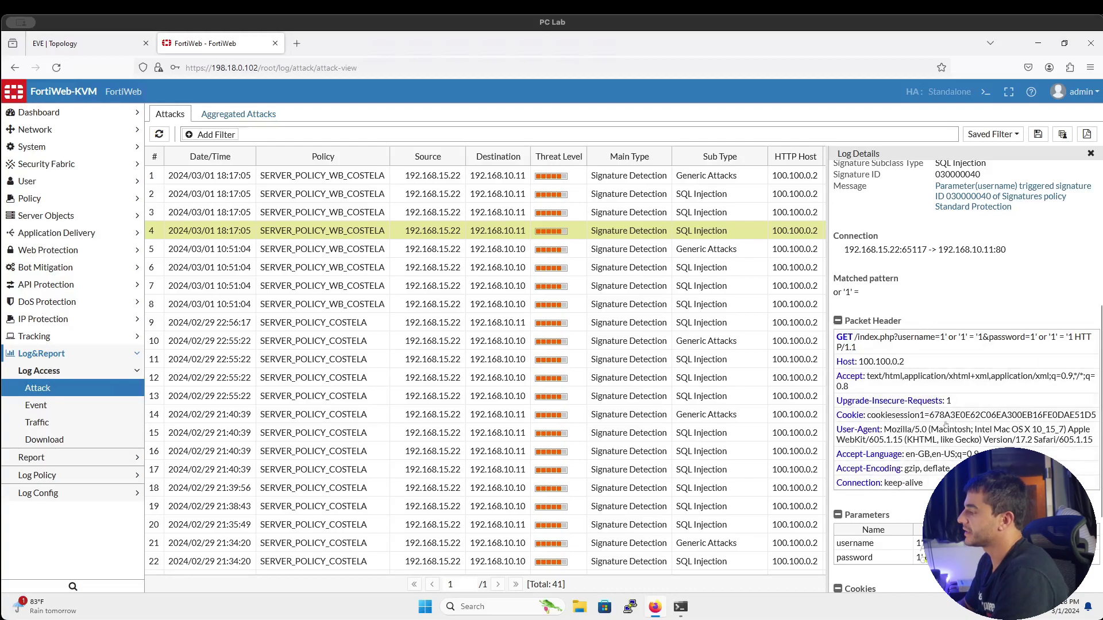
scroll(946, 425, "down", 2)
scroll(945, 424, "down", 2)
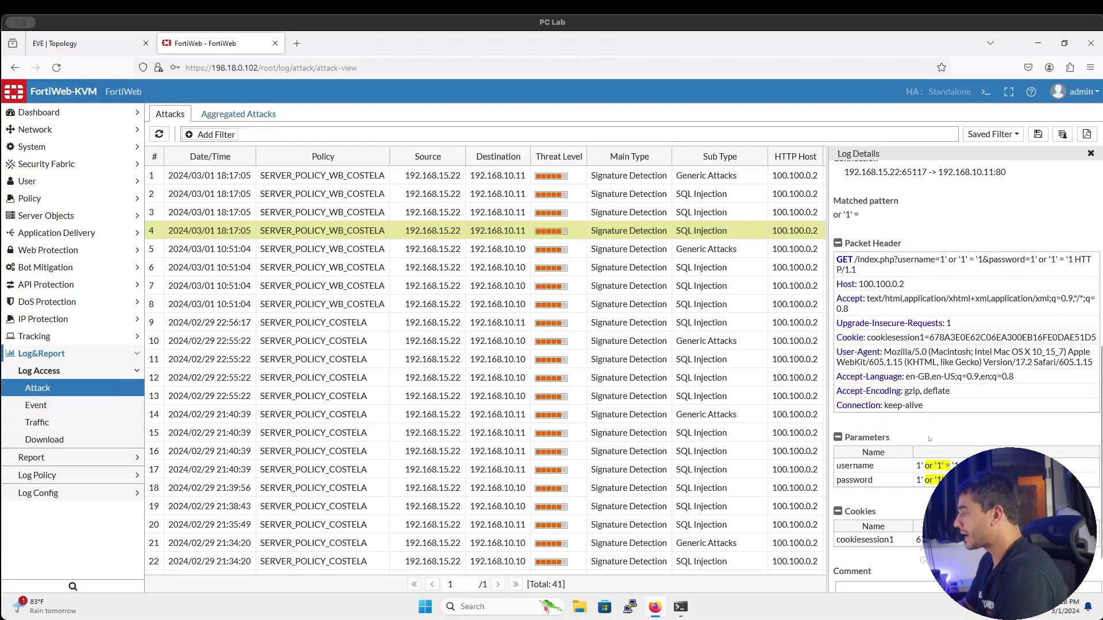
scroll(930, 439, "down", 3)
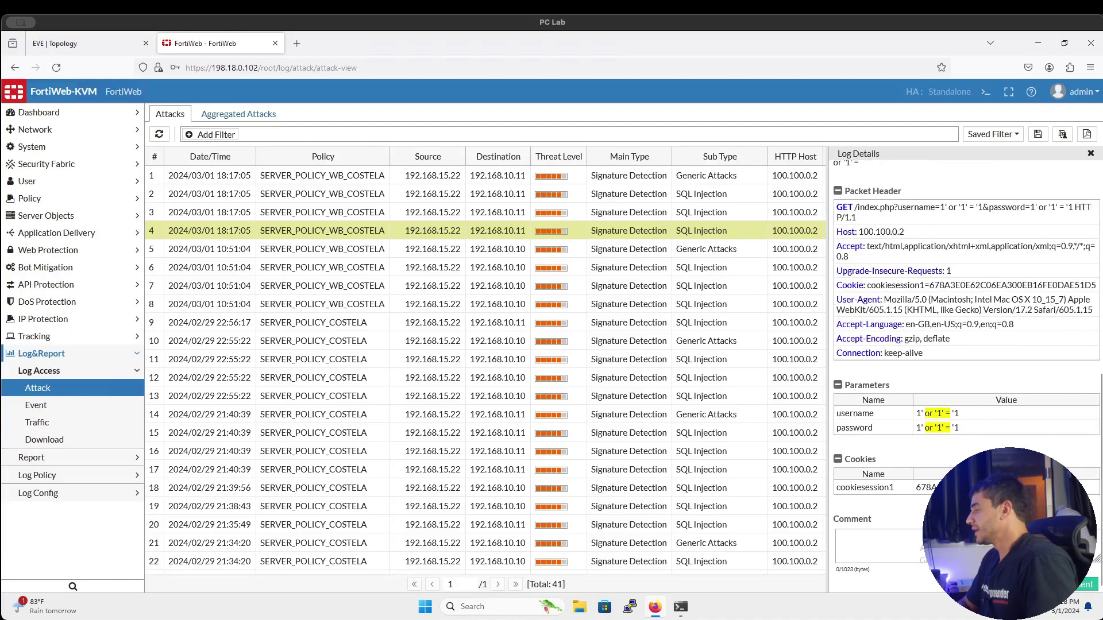
scroll(946, 424, "up", 15)
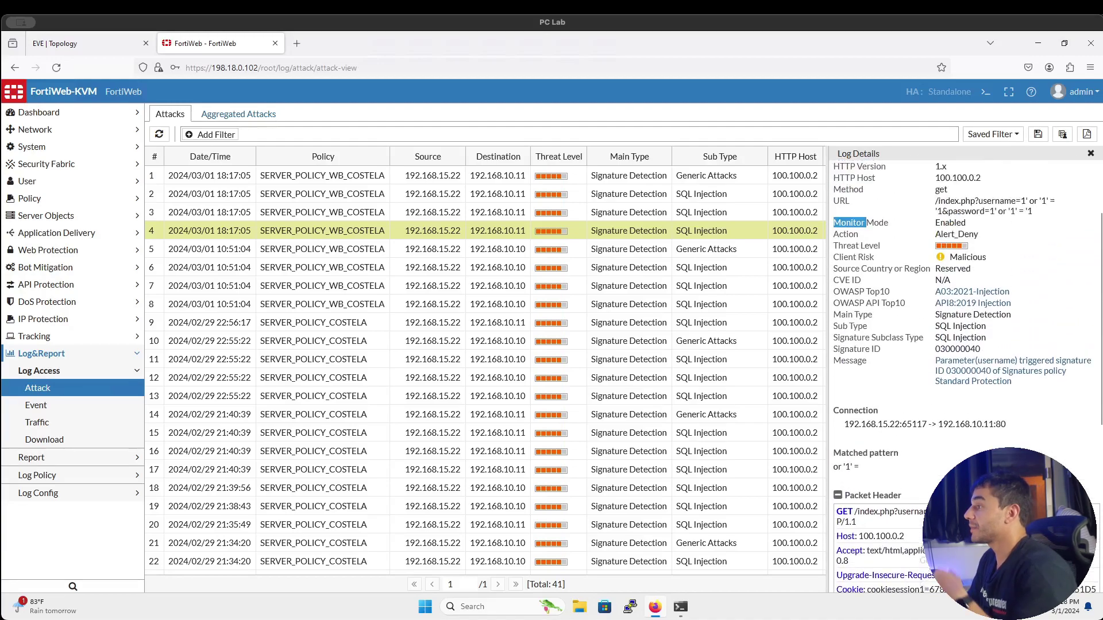
scroll(946, 425, "up", 5)
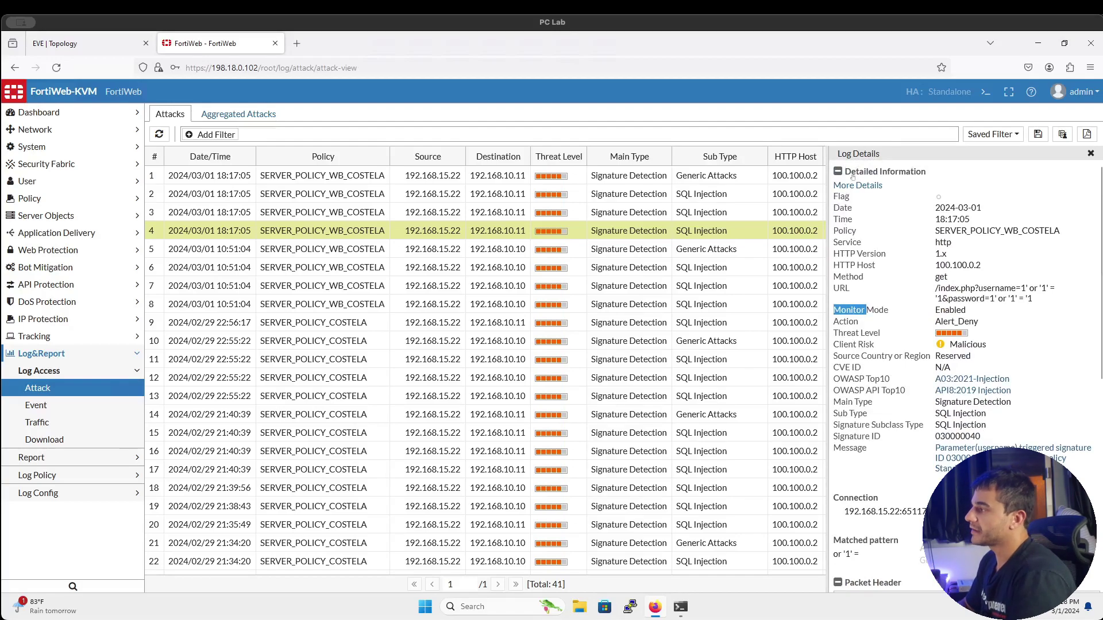
Close the Log Details panel and select attack entries 3 and 2 to see their Alert_Deny actions
left_click(1090, 152)
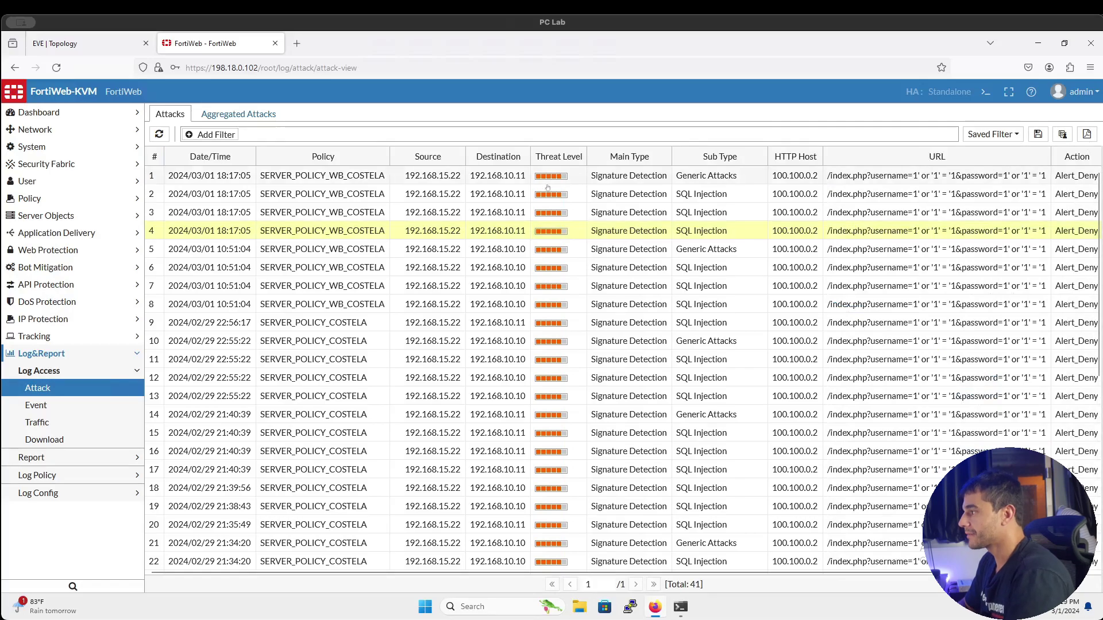
left_click(607, 215)
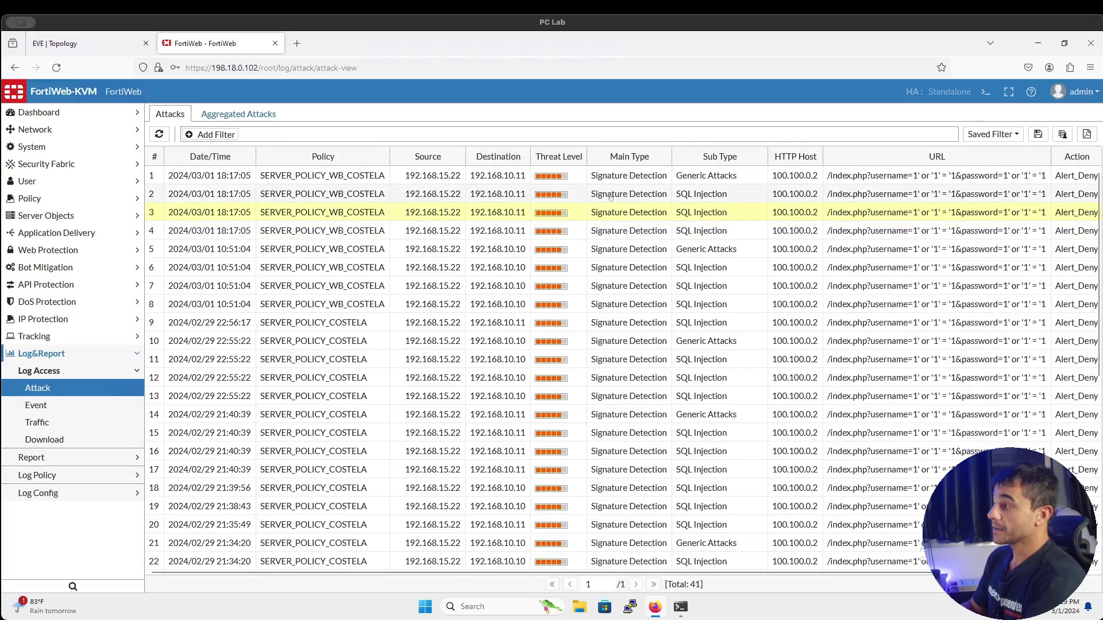
left_click(611, 197)
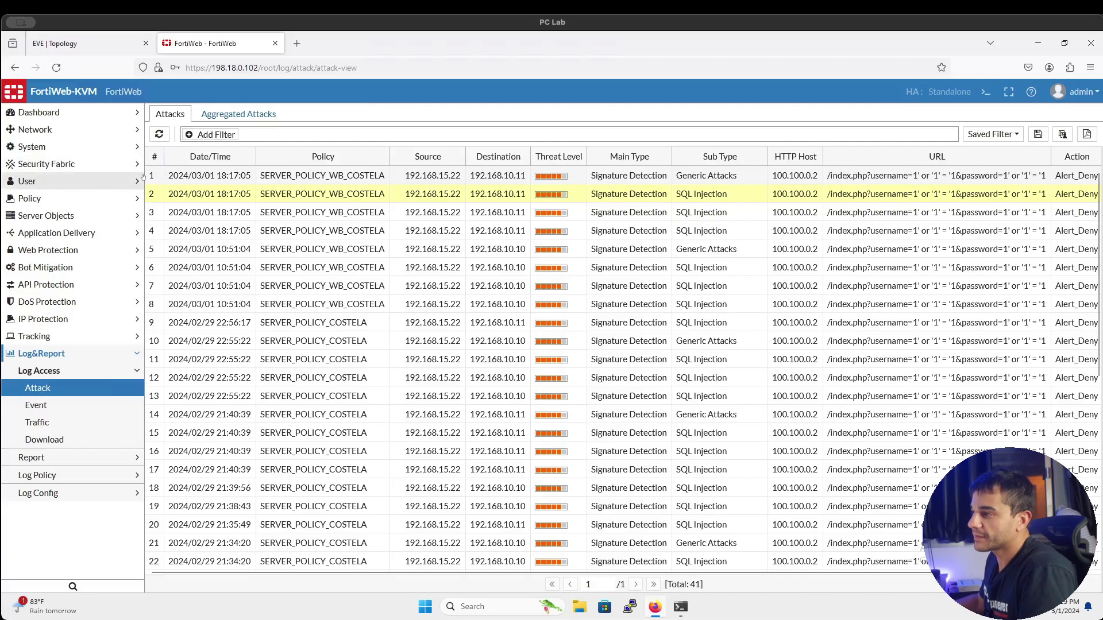
Switch off Monitor Mode on the SERVER_POLICY_WB_COSTELA server policy and save it
left_click(86, 216)
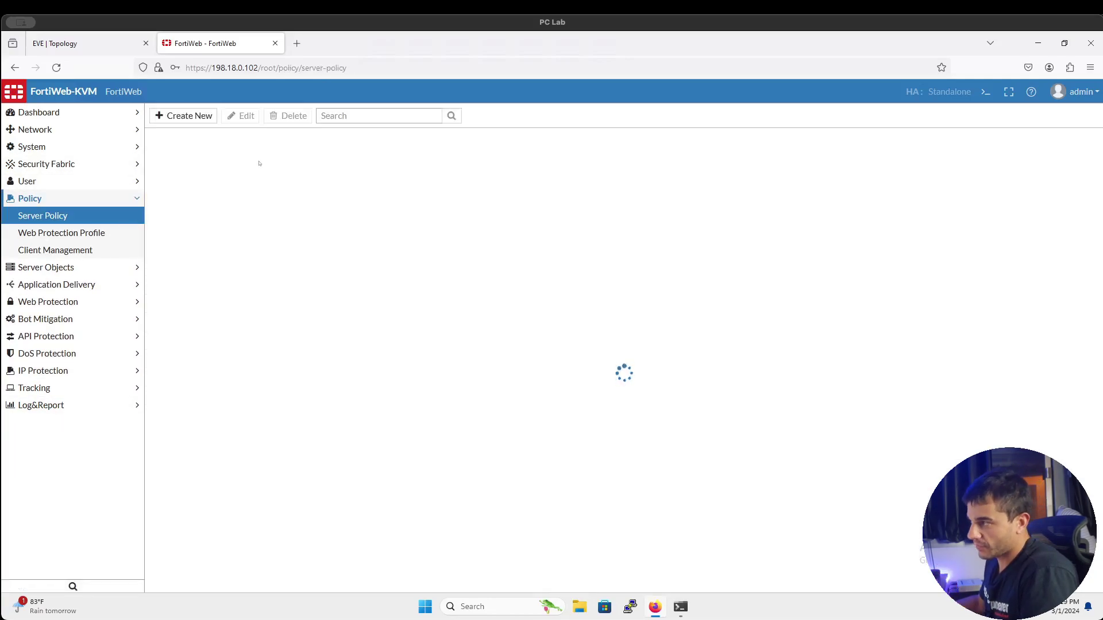
left_click(260, 163)
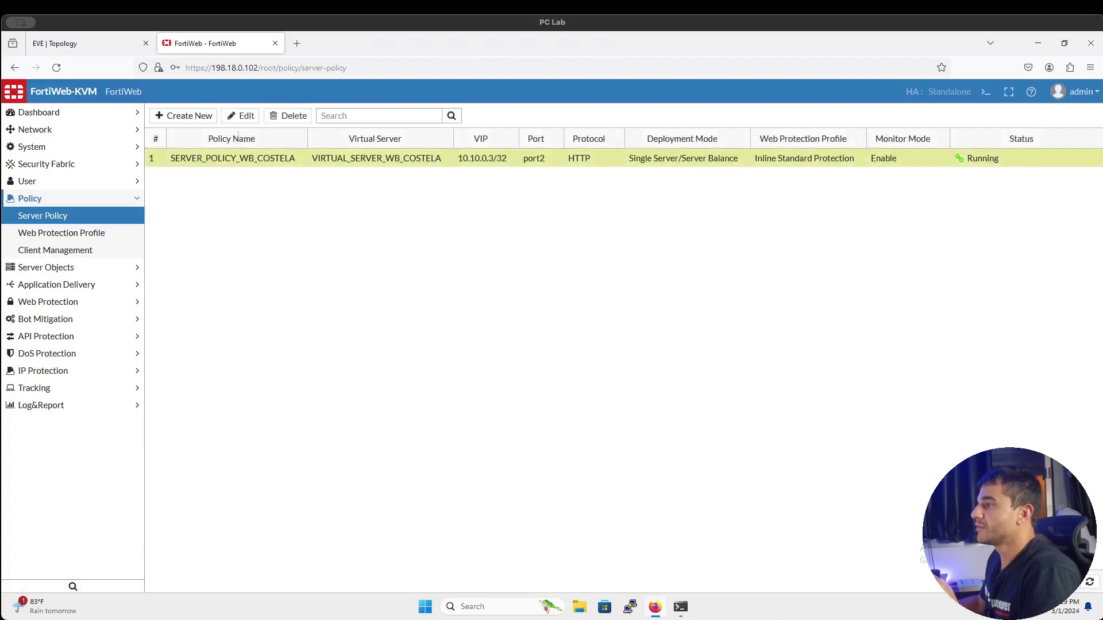
left_click(241, 116)
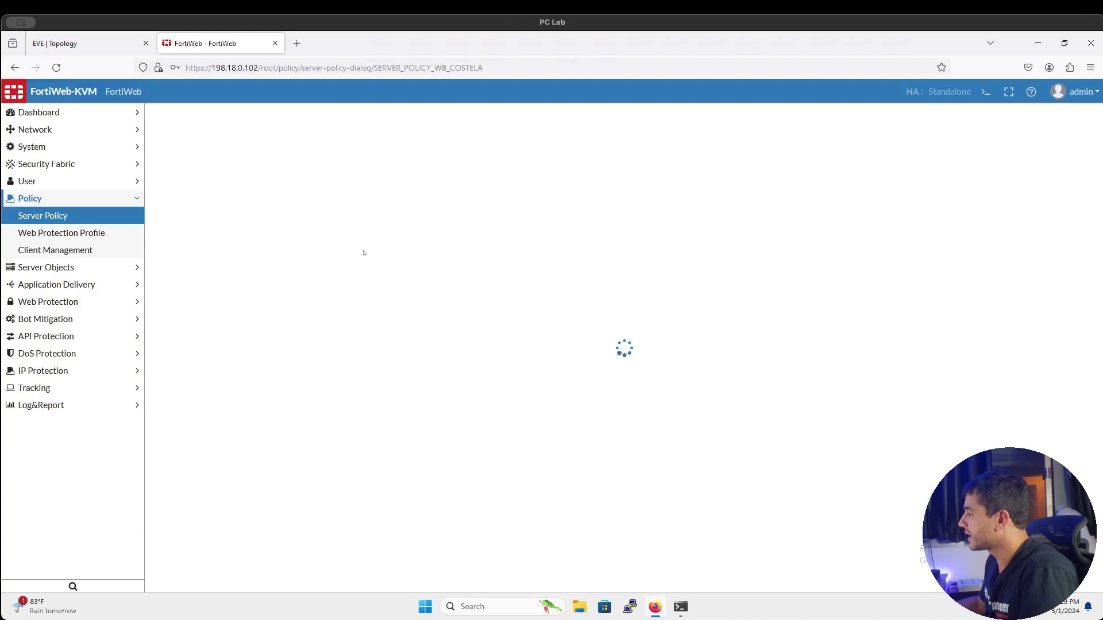
scroll(364, 290, "down", 1)
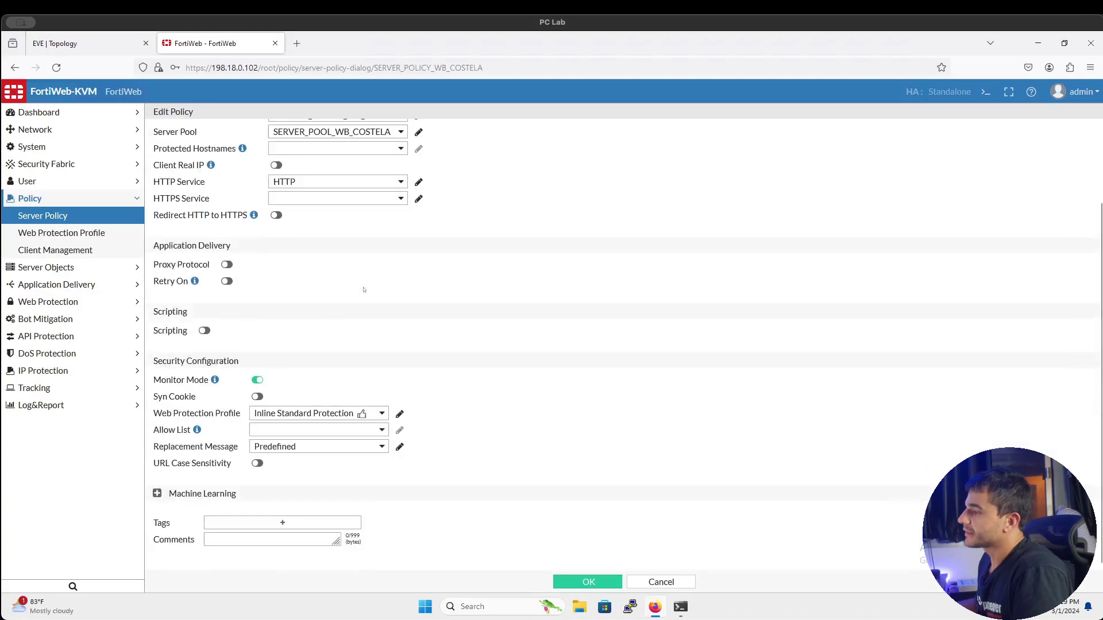
left_click(256, 380)
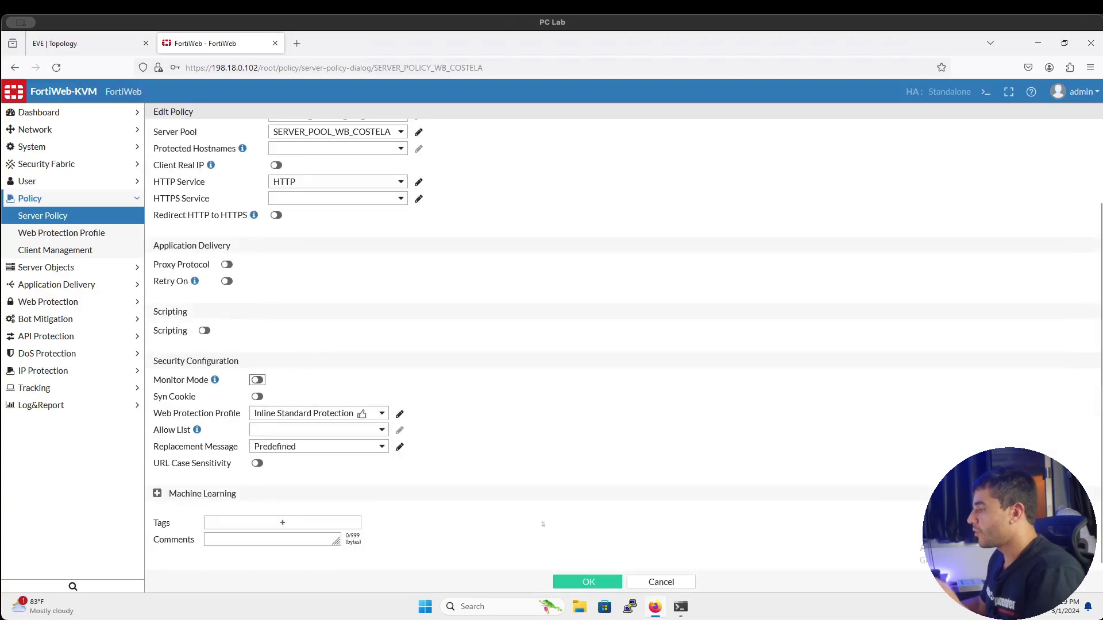
left_click(589, 580)
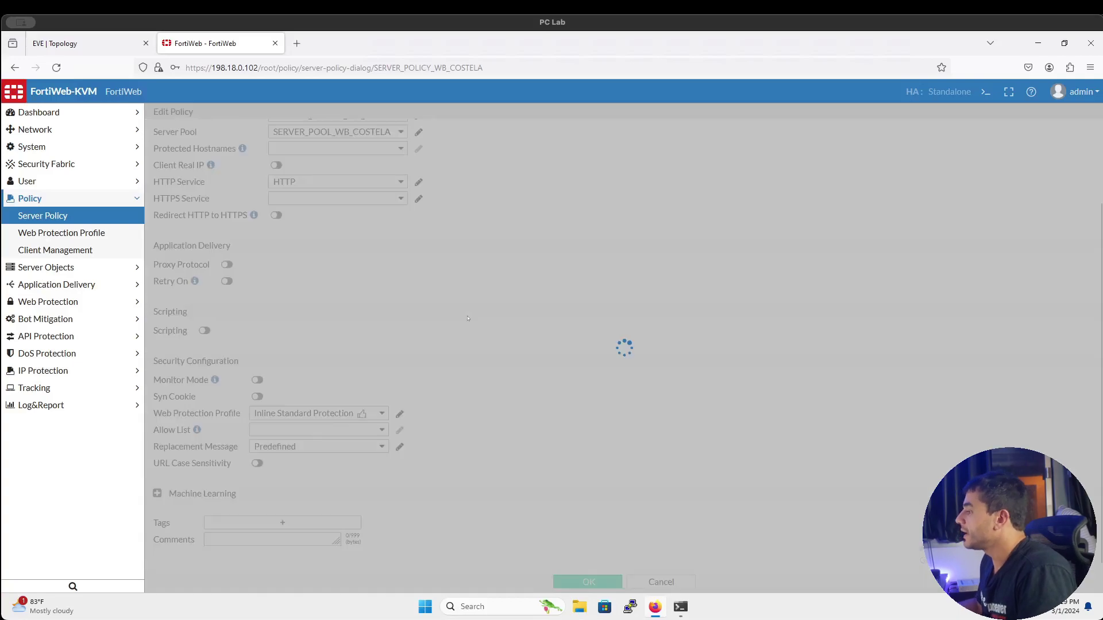
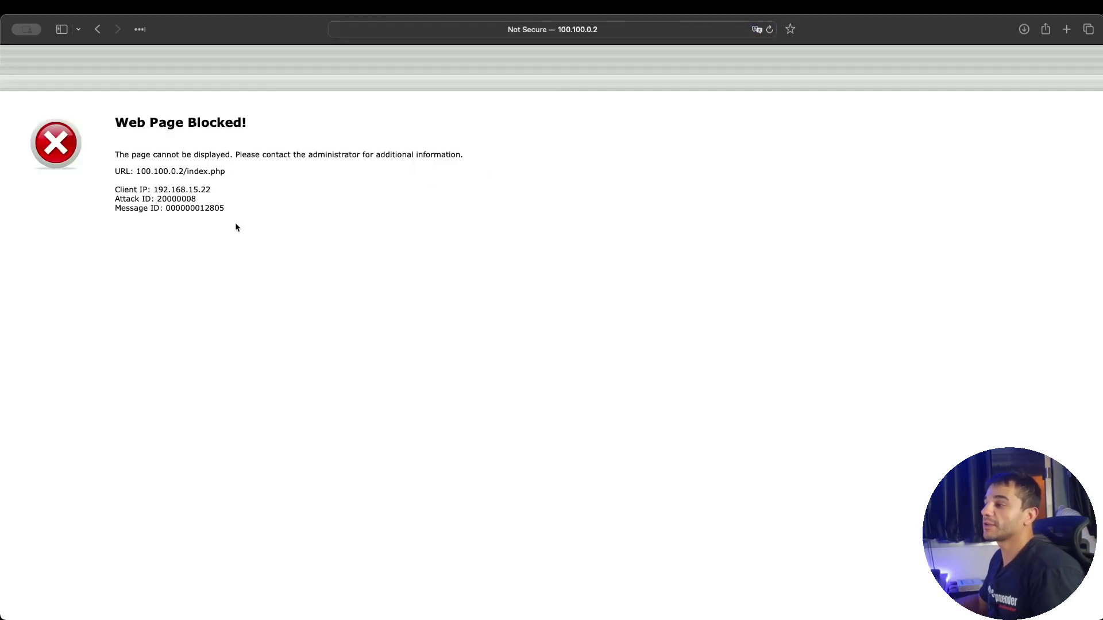
Review the Web Page Blocked! notice, noting the blocked address 100.100.0.2 and Attack ID 20000008
left_click_drag(235, 227, 114, 123)
left_click(168, 118)
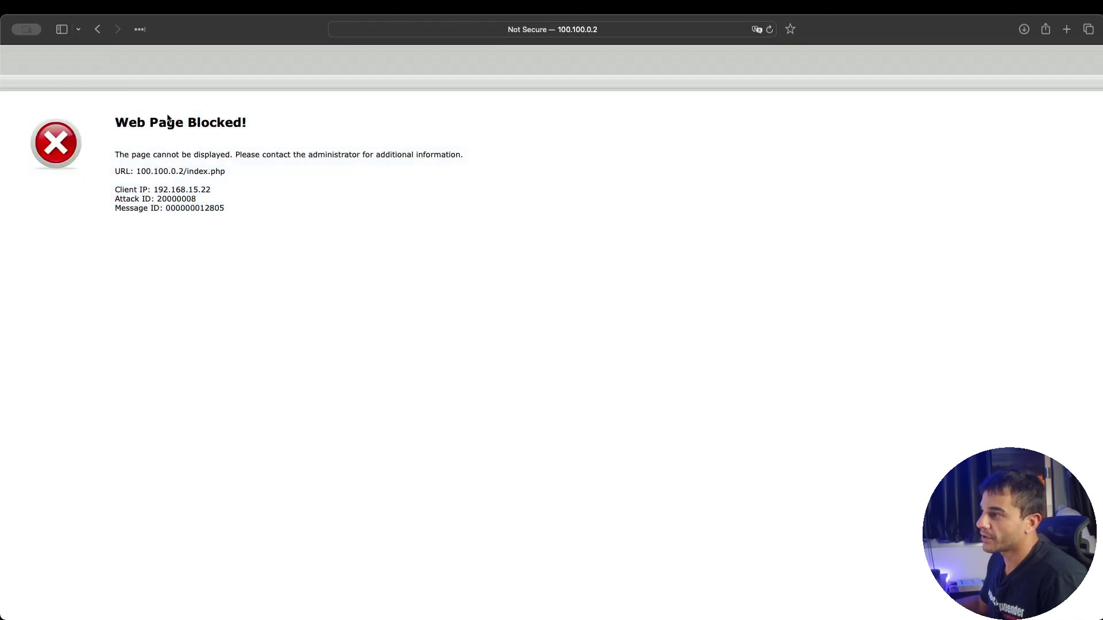
triple_click(190, 125)
left_click(212, 159)
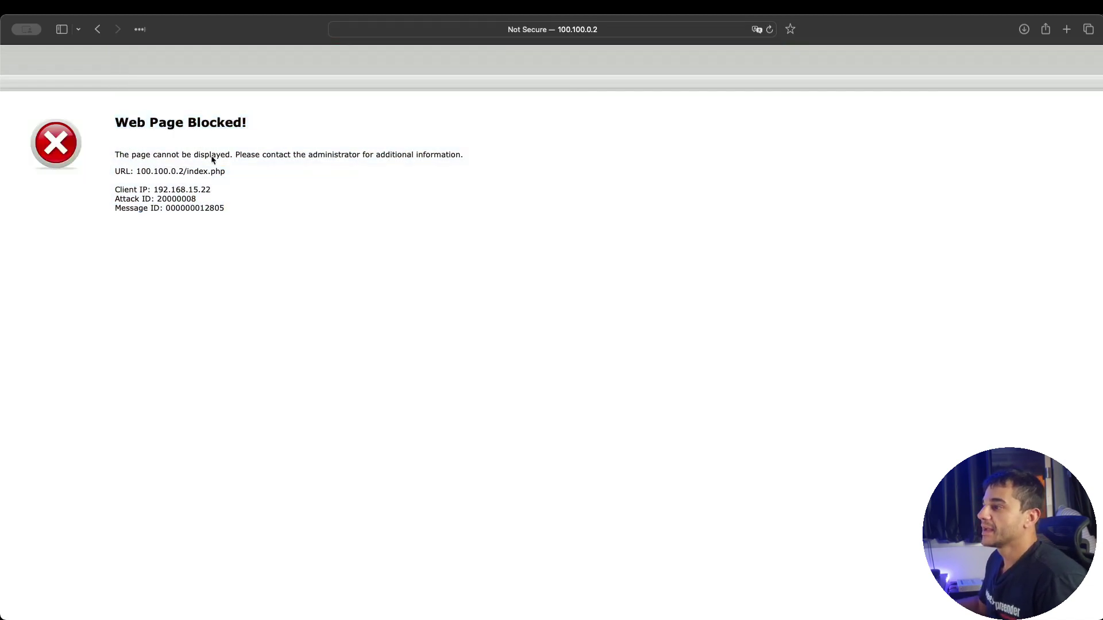
triple_click(212, 160)
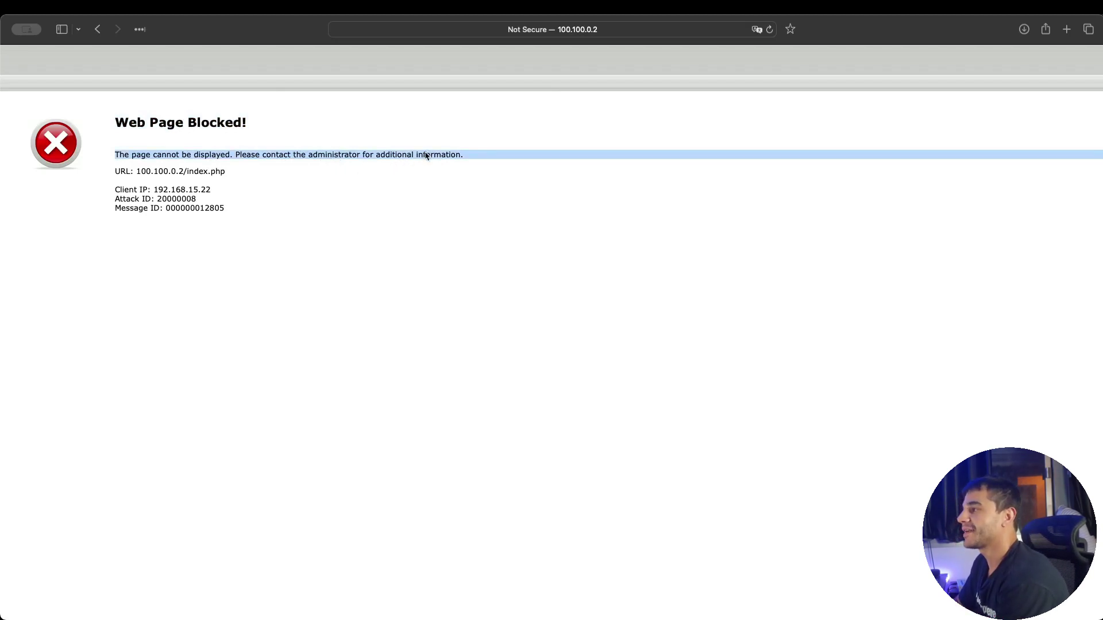
double_click(165, 172)
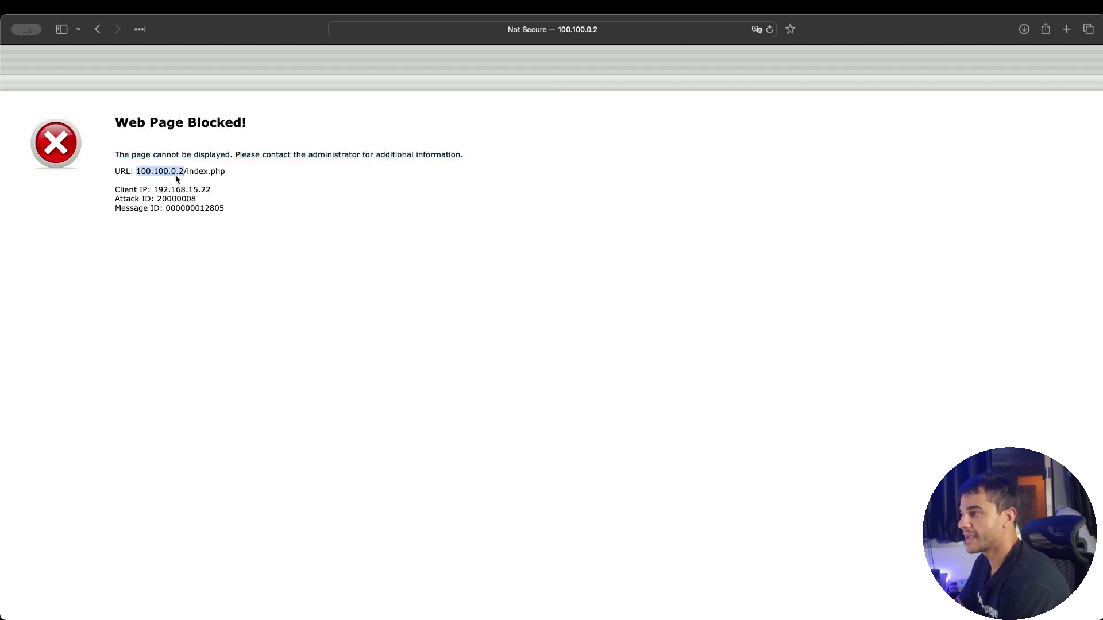
double_click(178, 199)
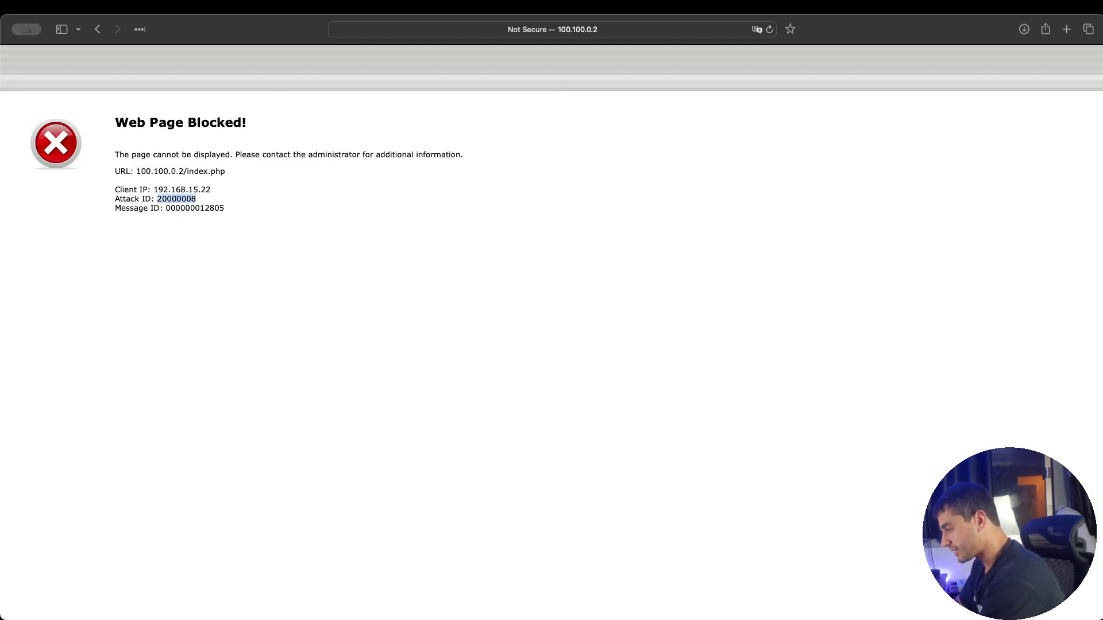
Show all attack logs without the Informative severity filter and view attack entry 5's details
key("super+Tab")
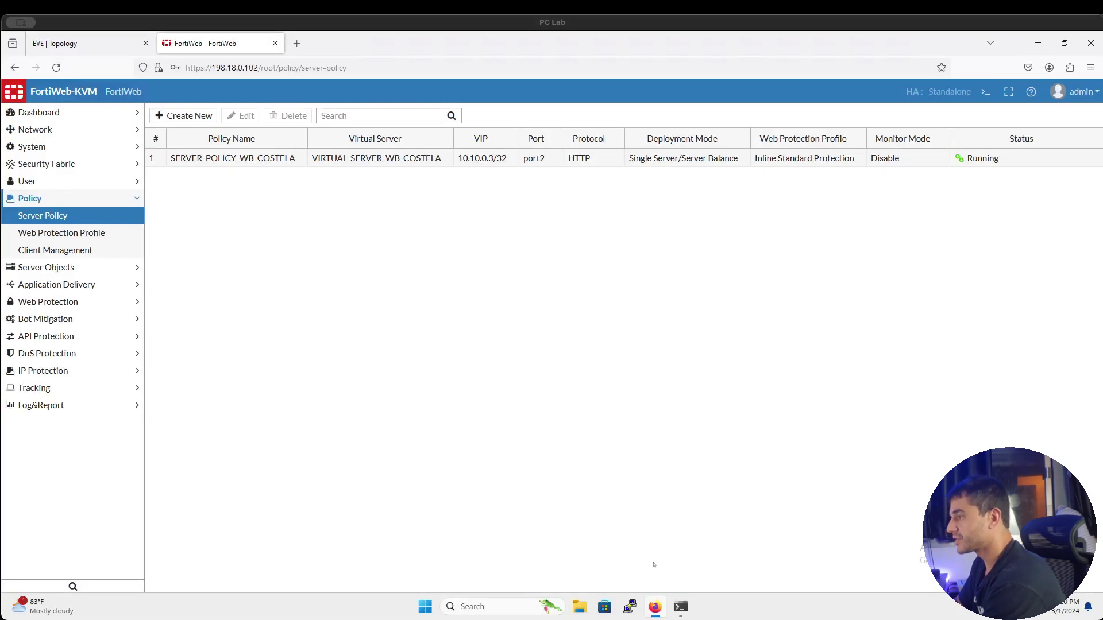
left_click(104, 405)
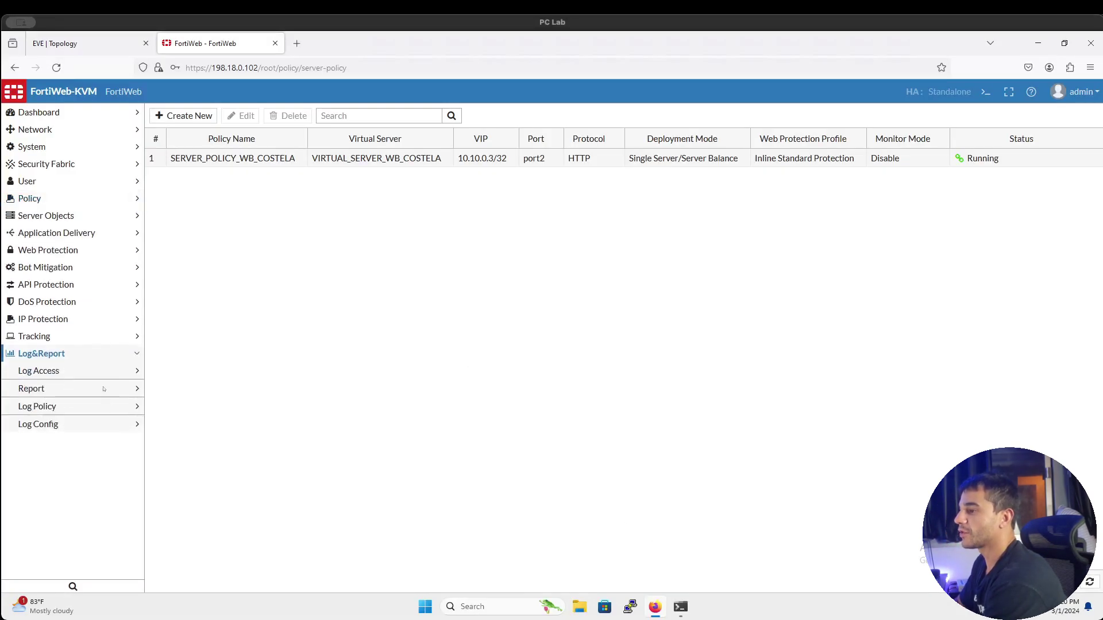
left_click(104, 378)
left_click(97, 391)
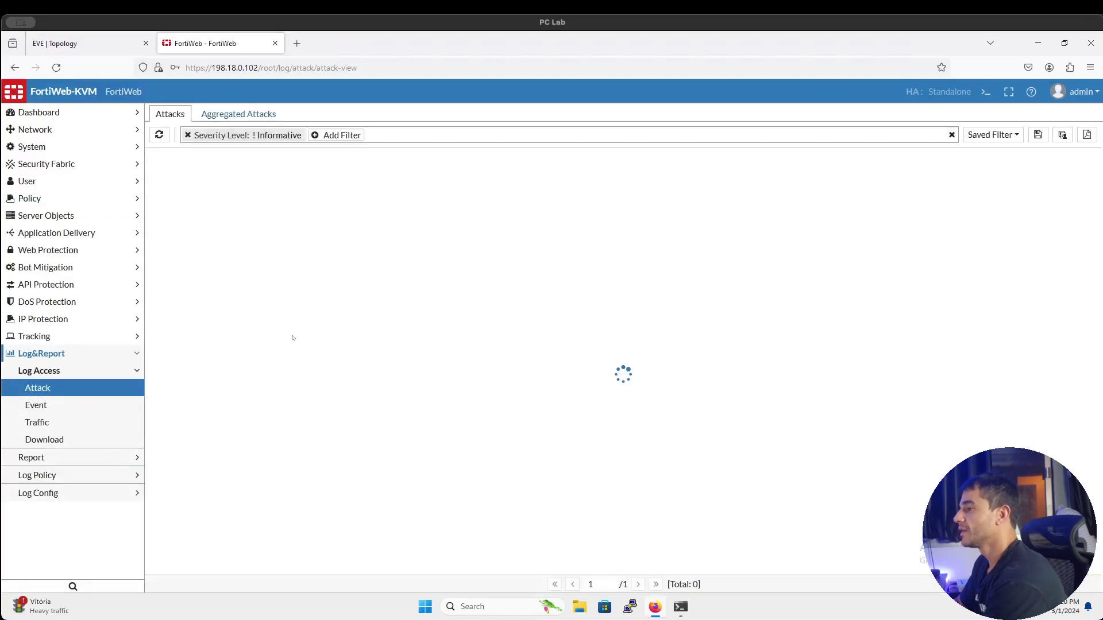
left_click(188, 135)
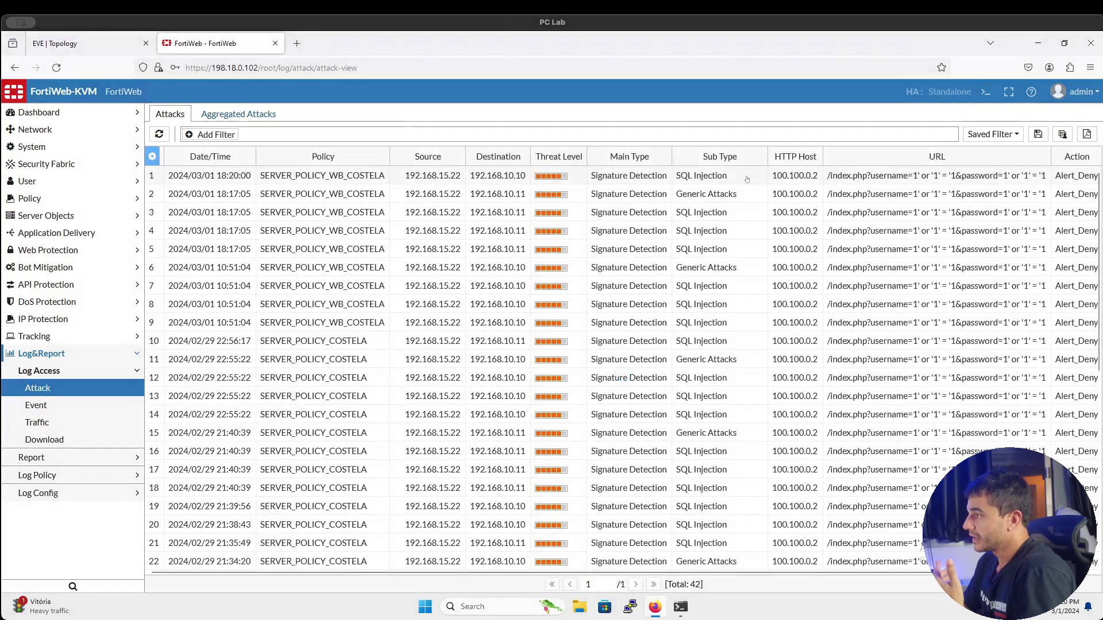
left_click(731, 218)
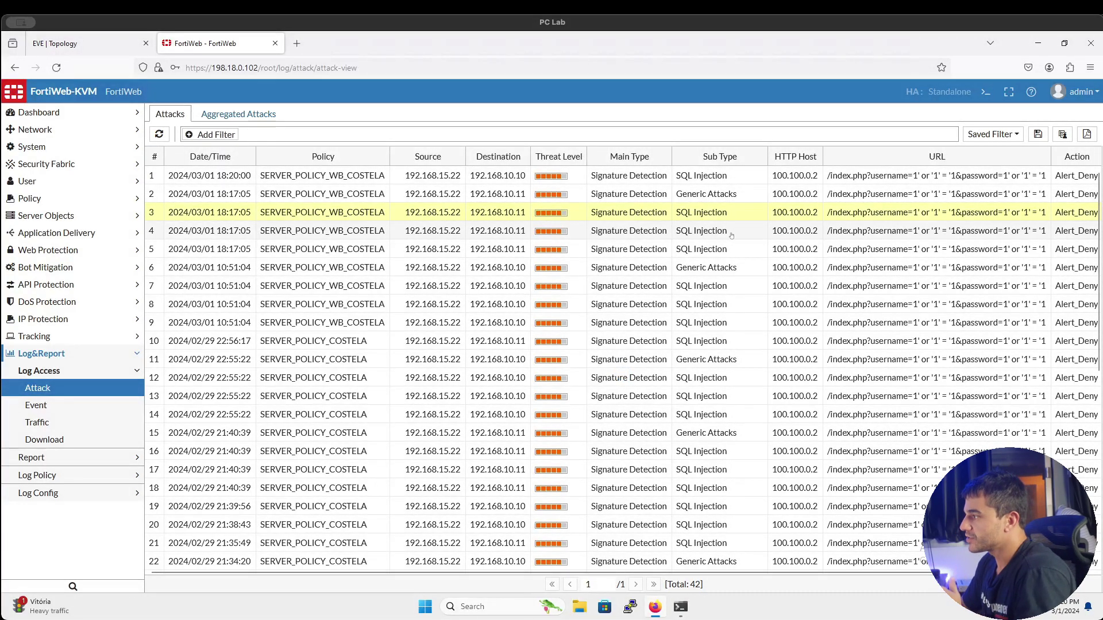
left_click(732, 249)
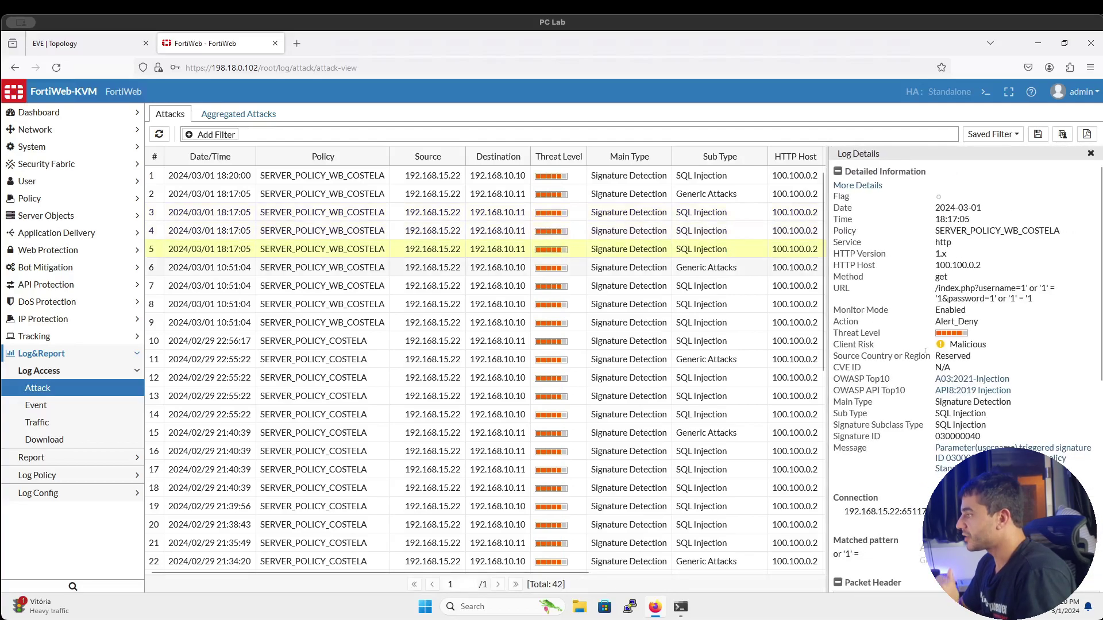
Compare the Alert_Deny action and Monitor Mode (Enabled vs Disabled) for entry 5 and the 18:20:00 entry
double_click(953, 322)
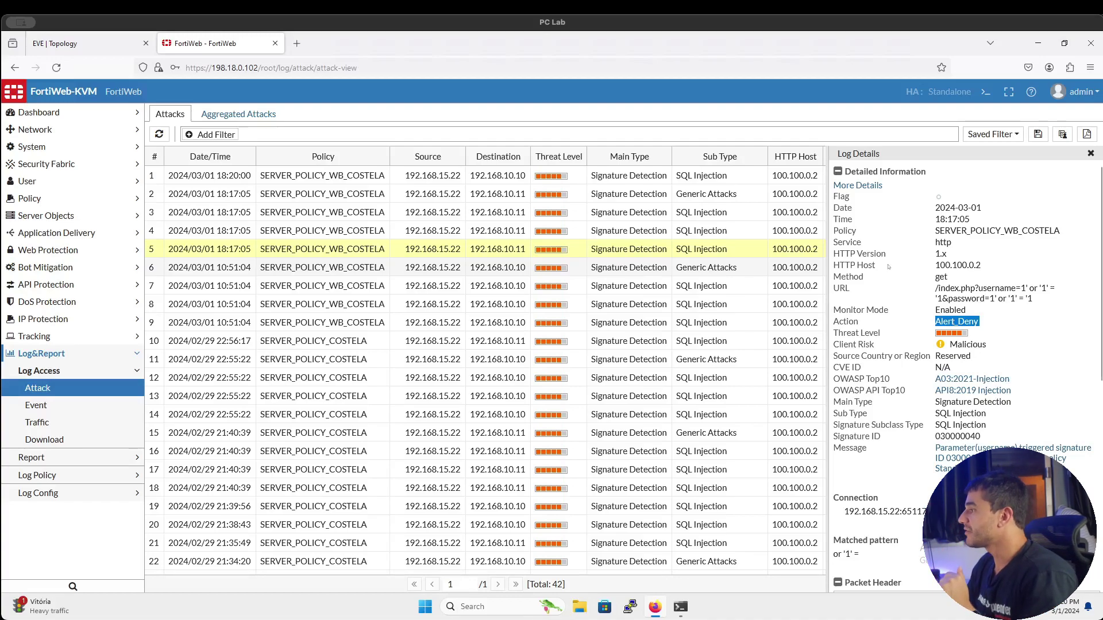
double_click(963, 310)
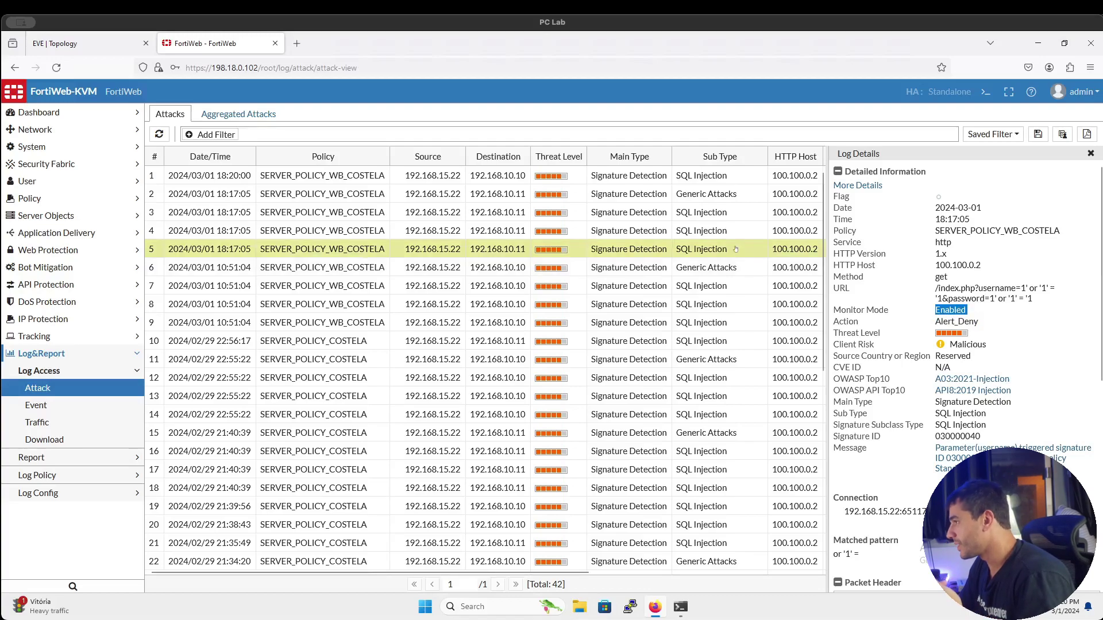
left_click(742, 182)
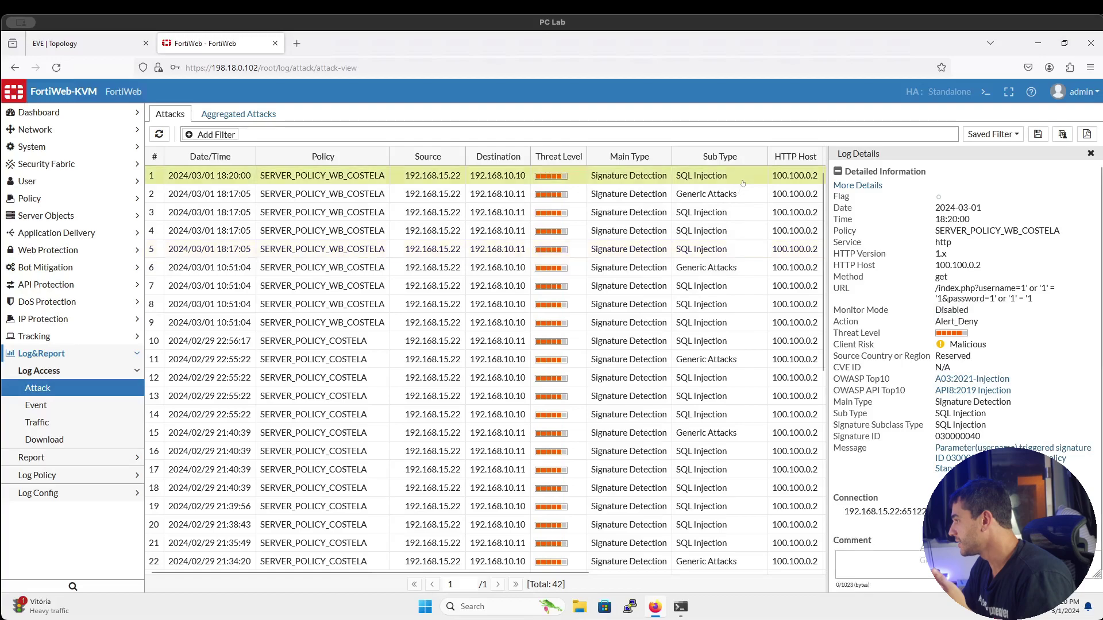
double_click(960, 314)
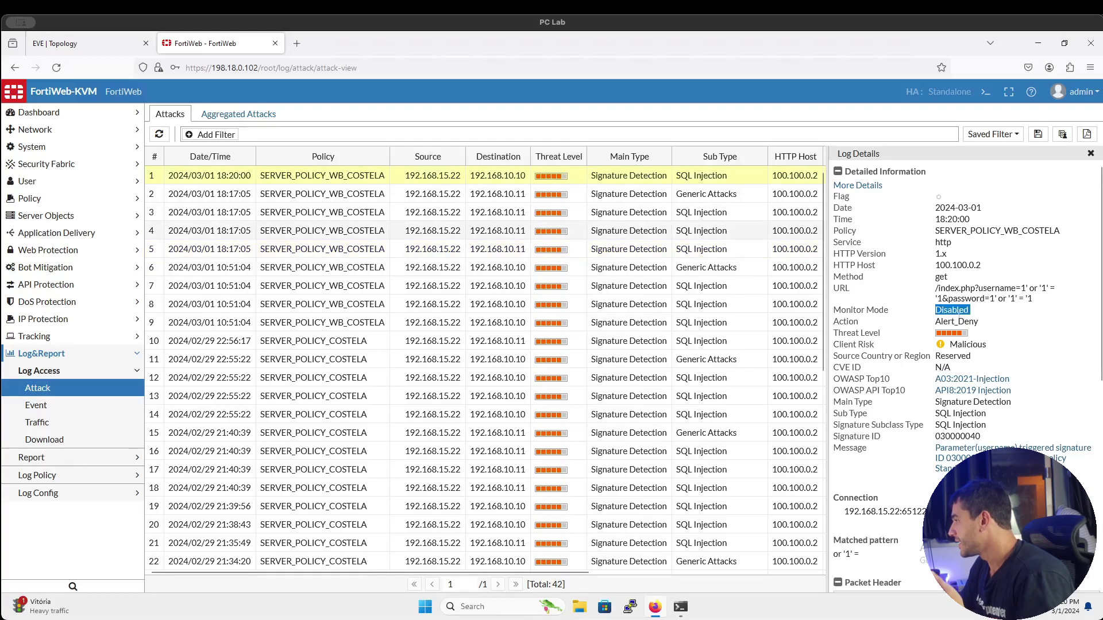
double_click(956, 322)
left_click(958, 322)
double_click(952, 311)
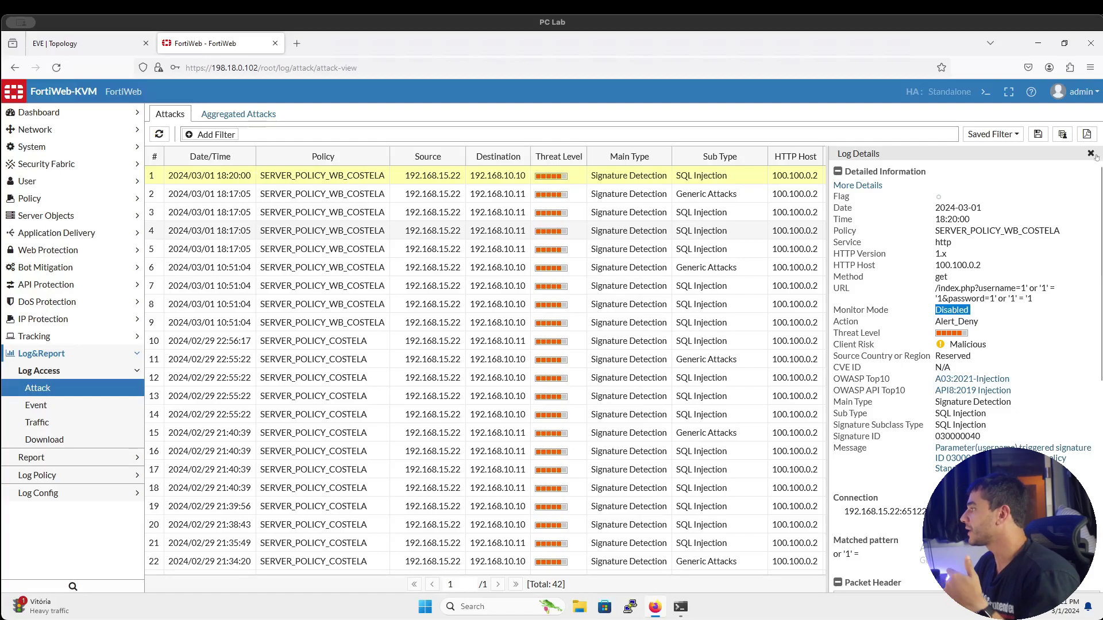
scroll(1083, 280, "down", 1)
scroll(1083, 280, "down", 7)
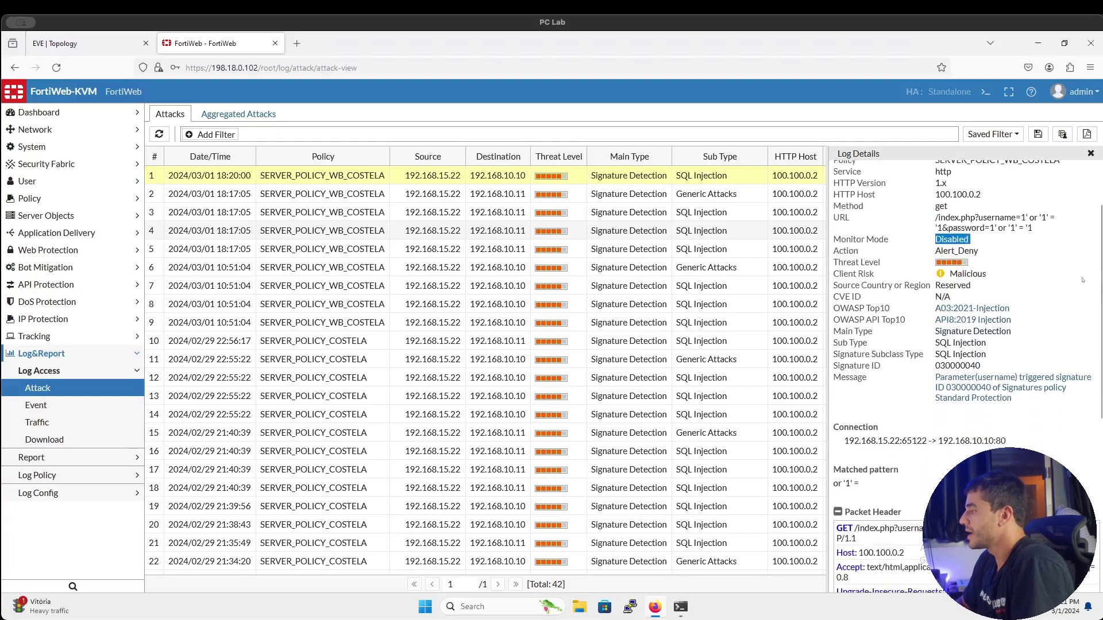
scroll(1082, 280, "up", 8)
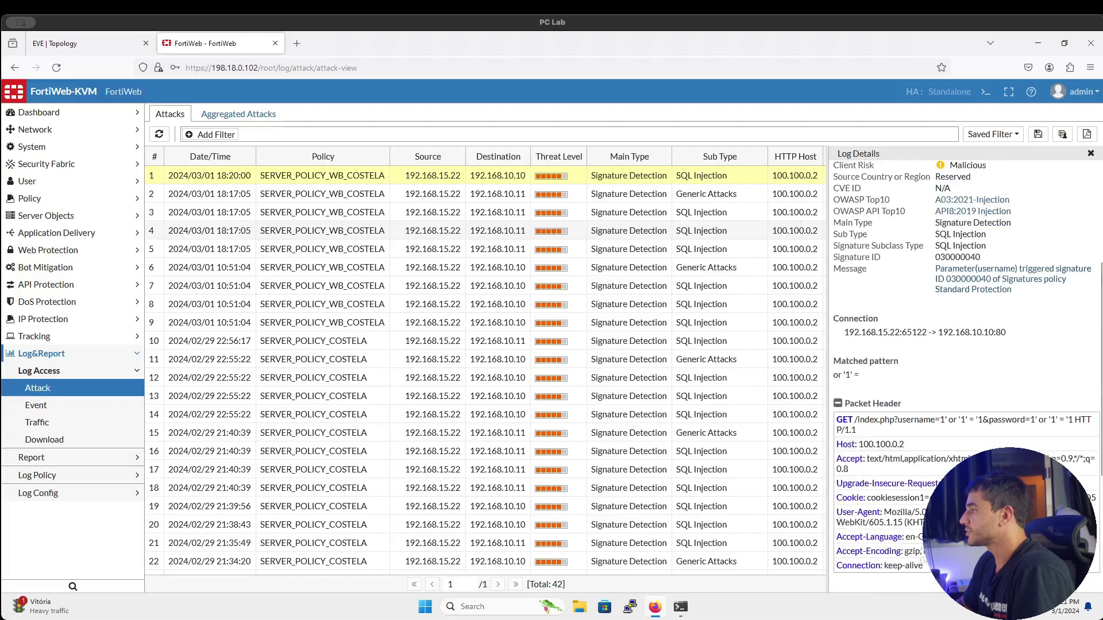
Check entry 4 (18:17:05) also shows Alert_Deny, revisit the 18:20:00 entry, then close Log Details
left_click(744, 234)
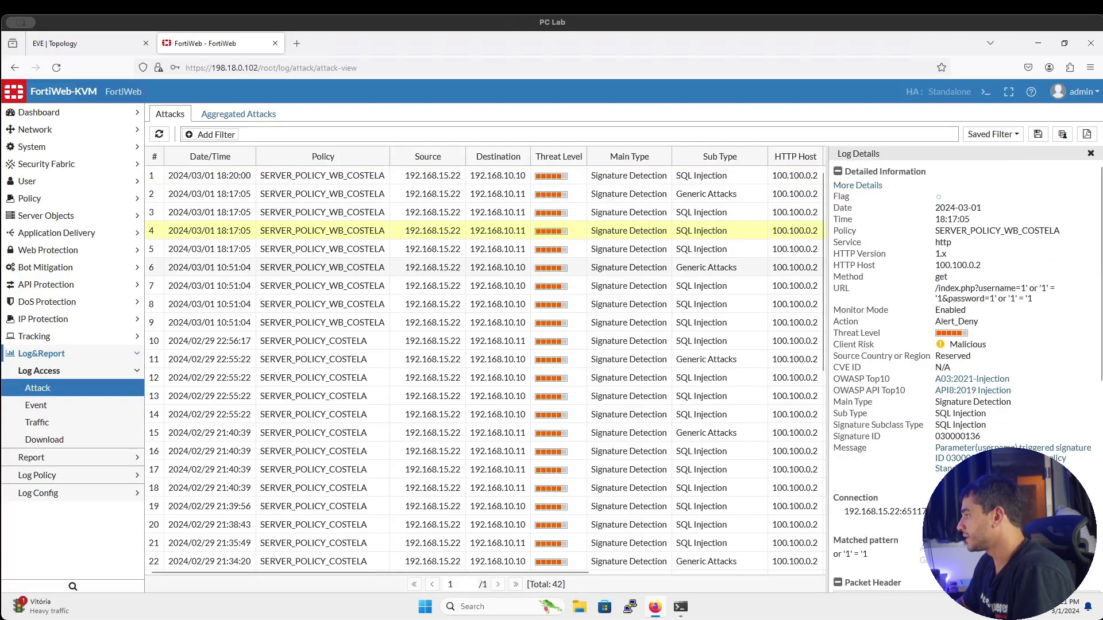
double_click(945, 322)
left_click(705, 178)
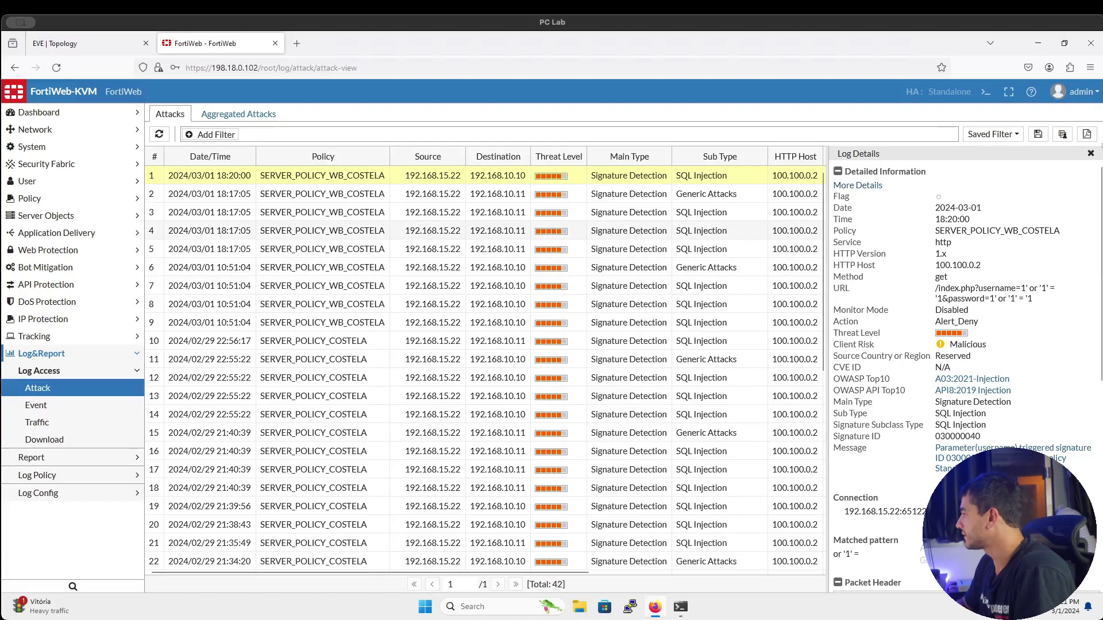
left_click(1091, 154)
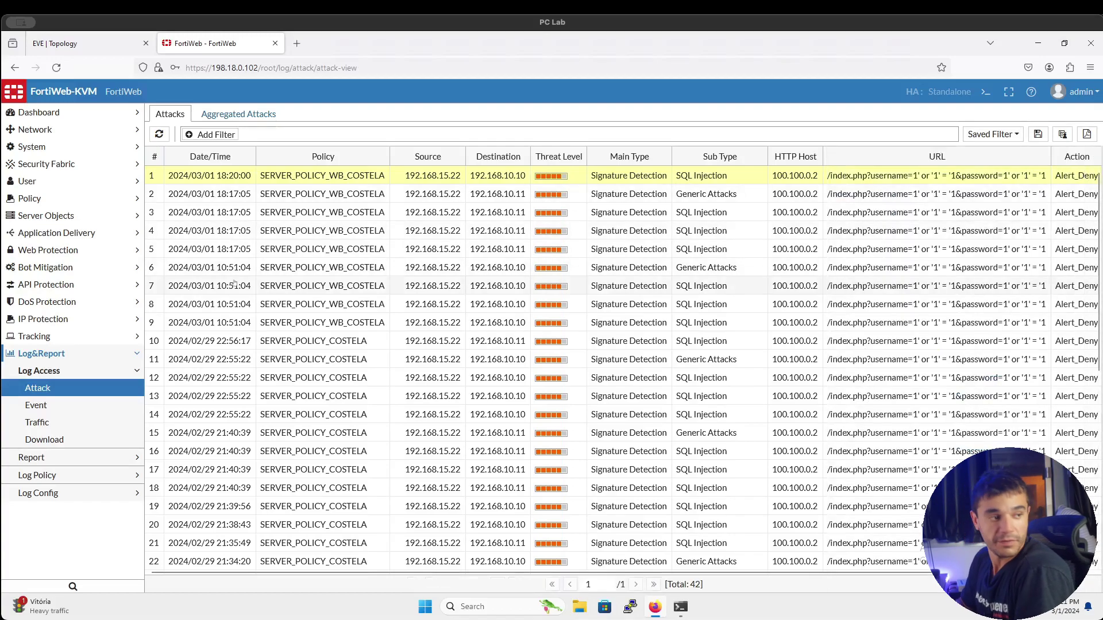